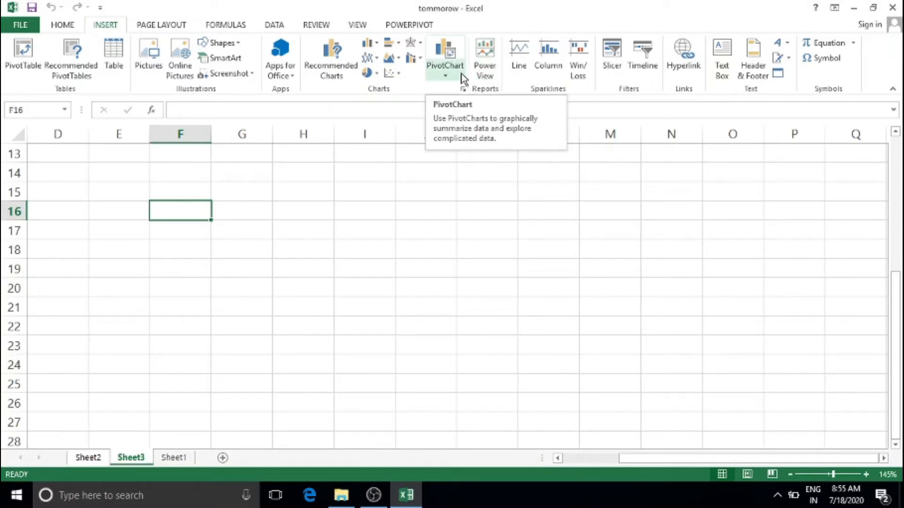
Insert a new blank Power View sheet from Sheet3
click(487, 66)
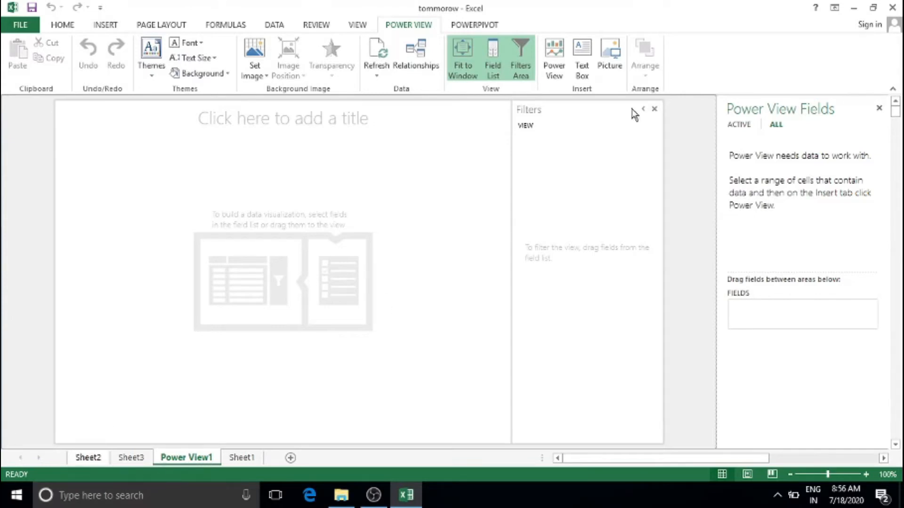
Delete the empty Power View1 sheet
right_click(188, 460)
click(236, 323)
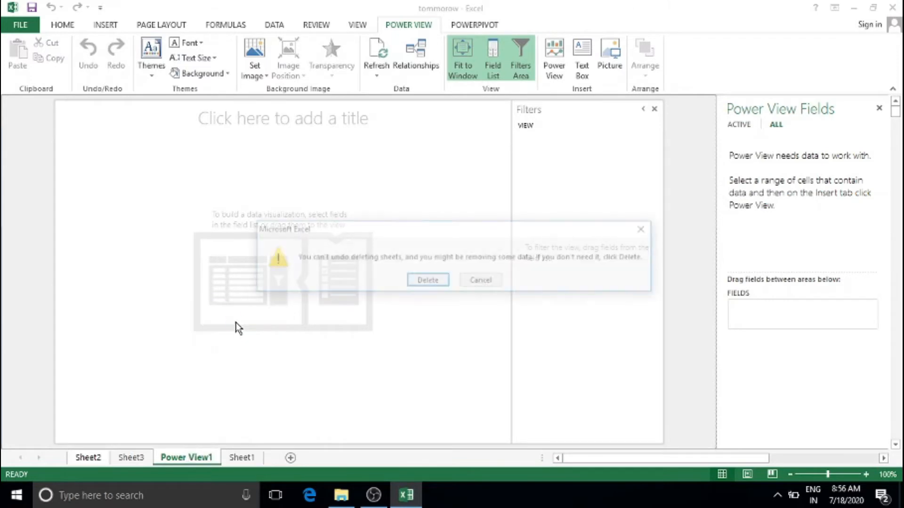
click(445, 281)
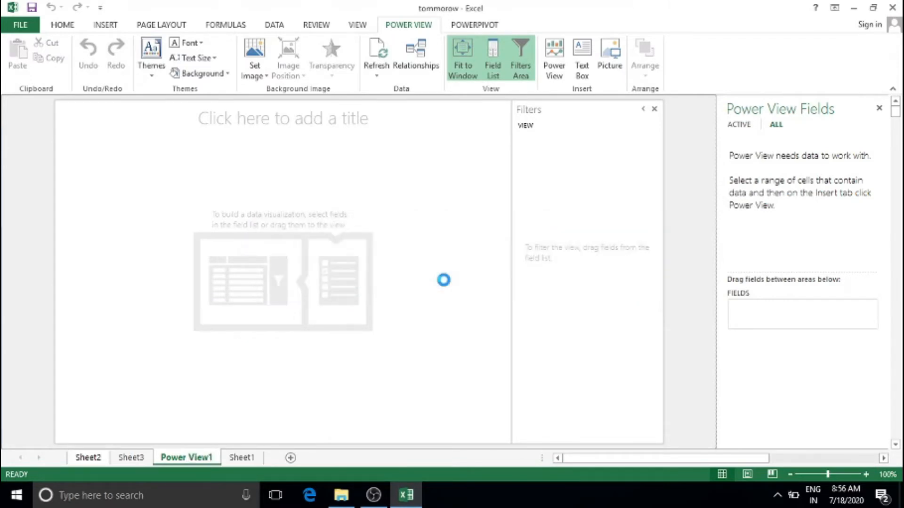
Create a Power View sheet from the Sheet1 sales data range A1:D10
click(238, 218)
drag(34, 146, 322, 306)
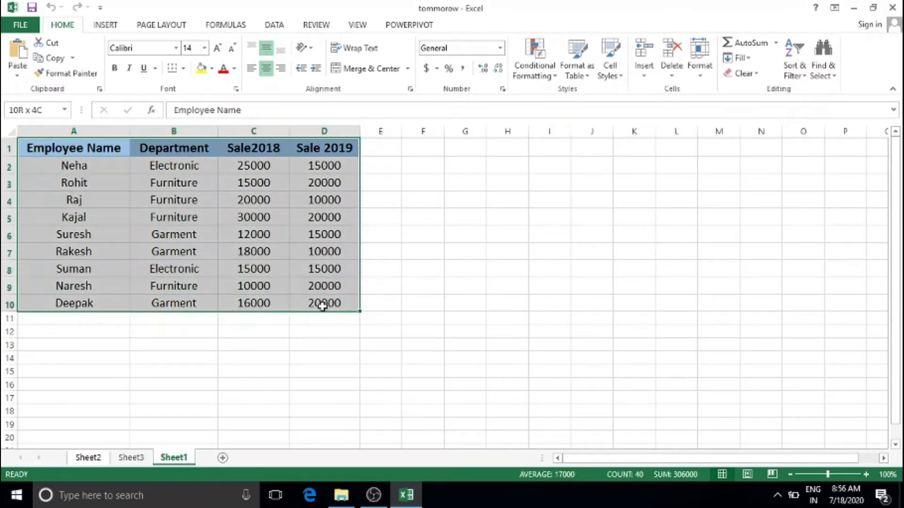
click(121, 27)
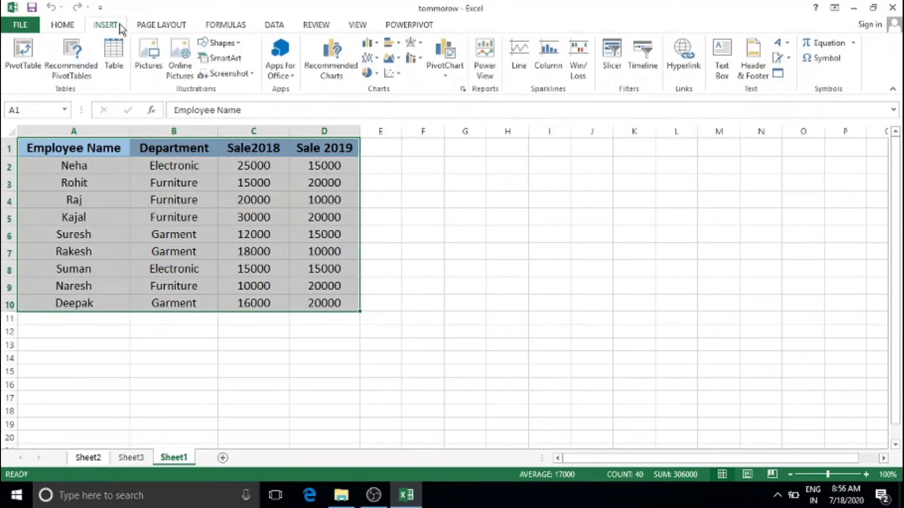
click(494, 72)
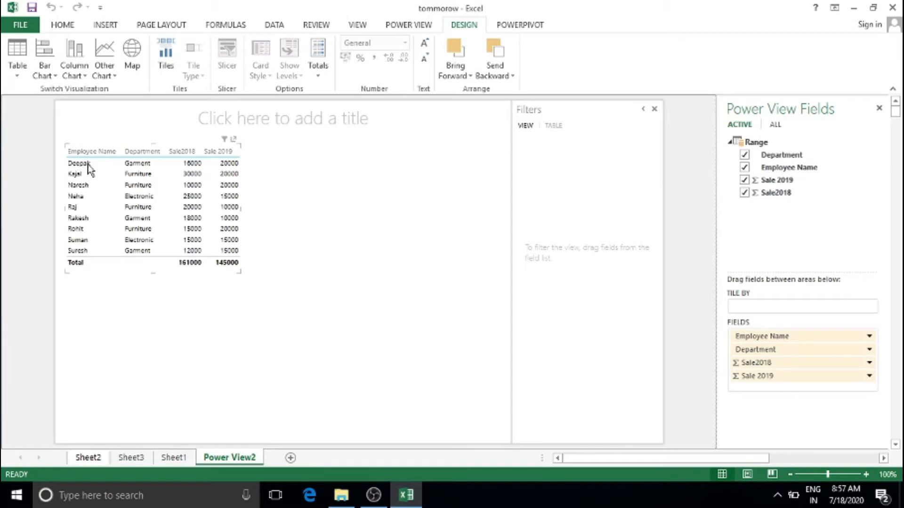
Remove Department from the table and re-add it so it becomes the last column
click(177, 218)
click(744, 155)
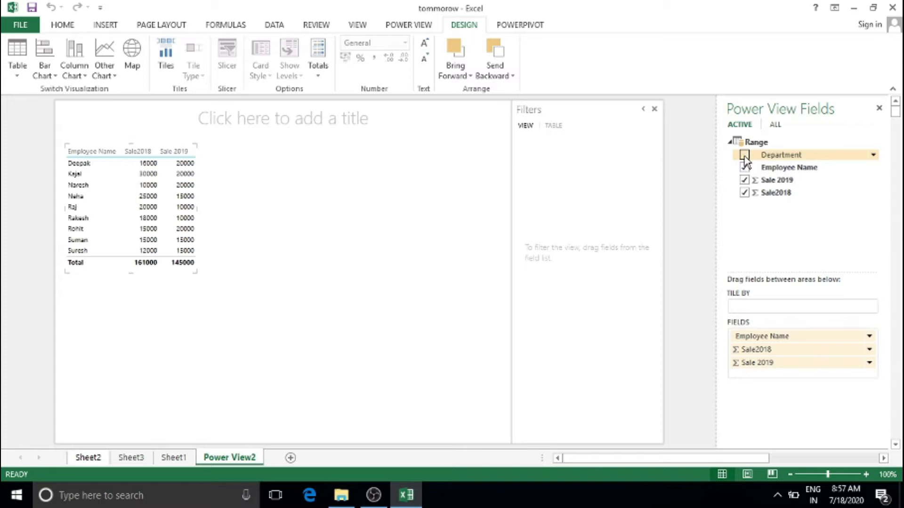
click(745, 156)
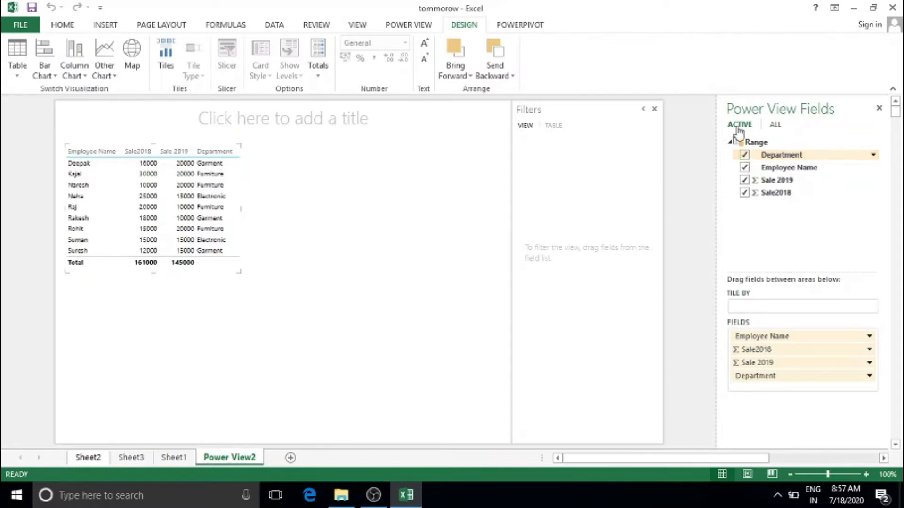
Enter 'Sale report' as the report title, fixing a mistyped entry, then reselect the title text
click(276, 115)
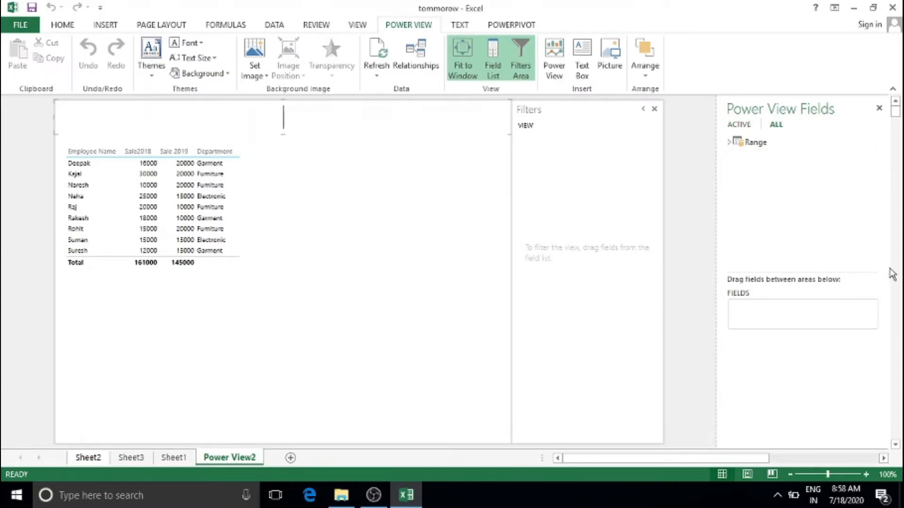
text(Employee)
key(BackSpace)
key(BackSpace)
key(BackSpace)
key(BackSpace)
key(BackSpace)
key(BackSpace)
key(BackSpace)
key(BackSpace)
text(Sale )
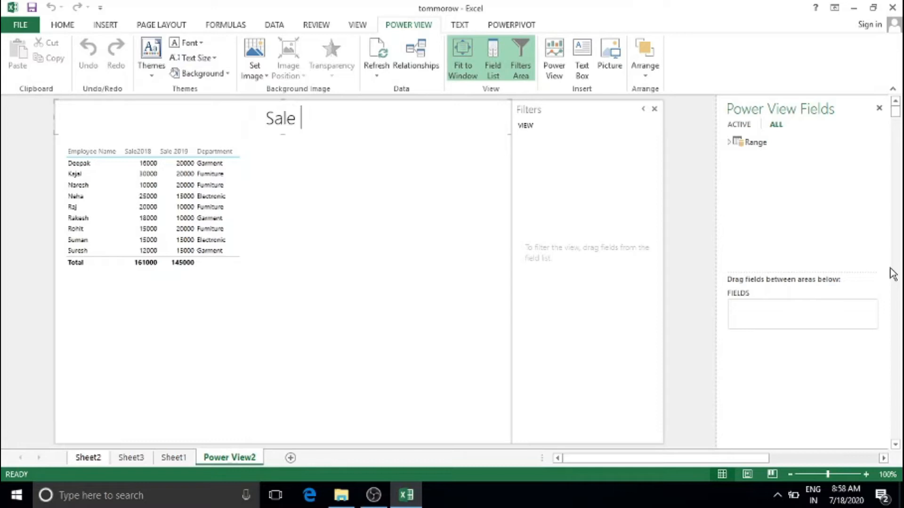
text(report)
click(315, 217)
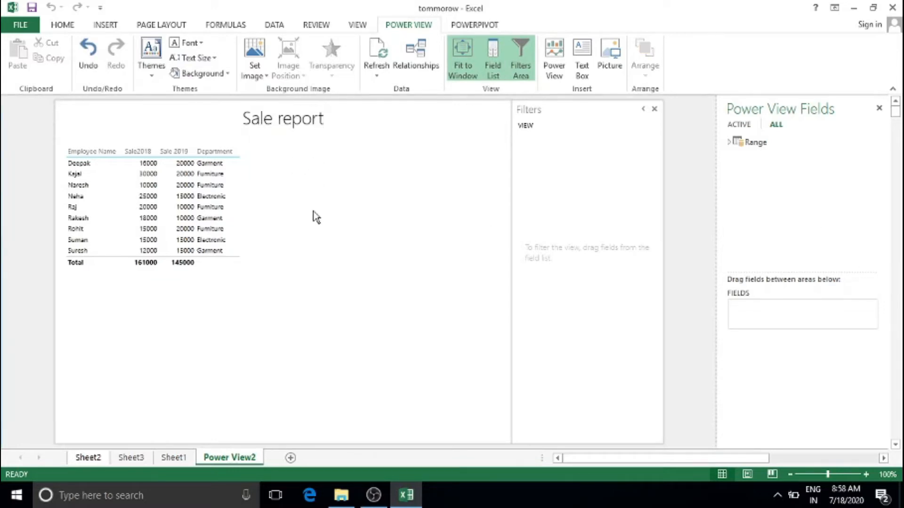
click(312, 120)
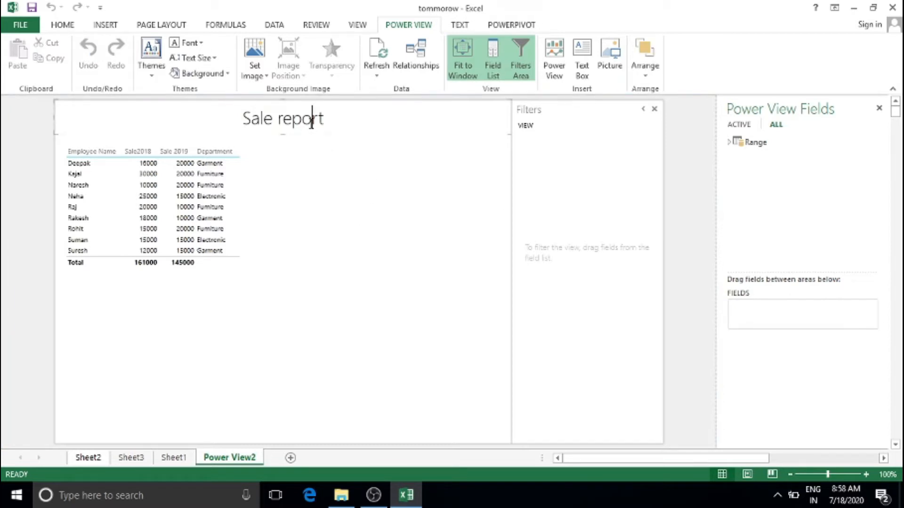
drag(324, 118, 251, 119)
Finish the title edit and browse the PowerPivot, Power View and Design ribbon tabs
click(340, 235)
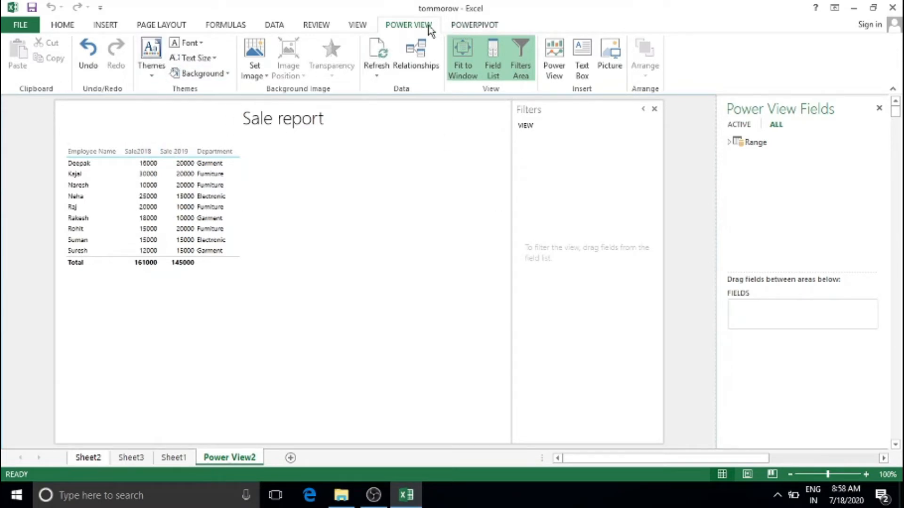
click(476, 29)
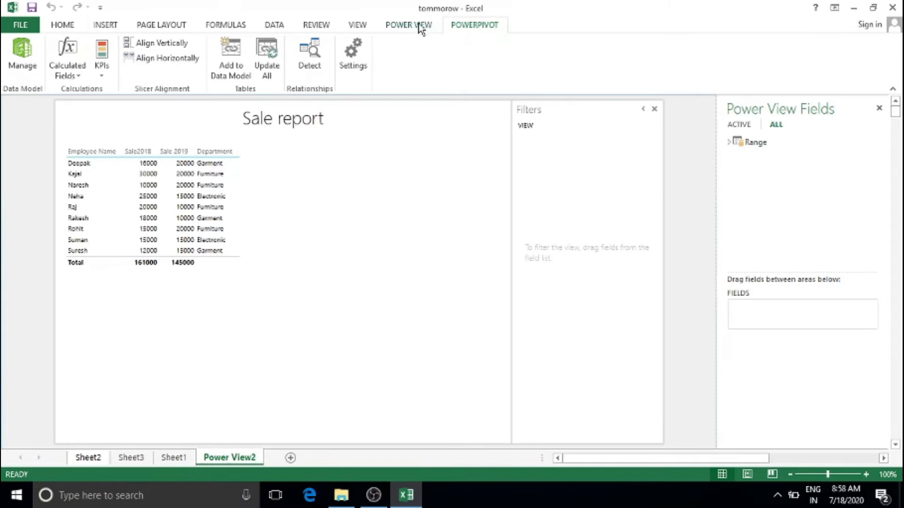
click(396, 27)
click(180, 188)
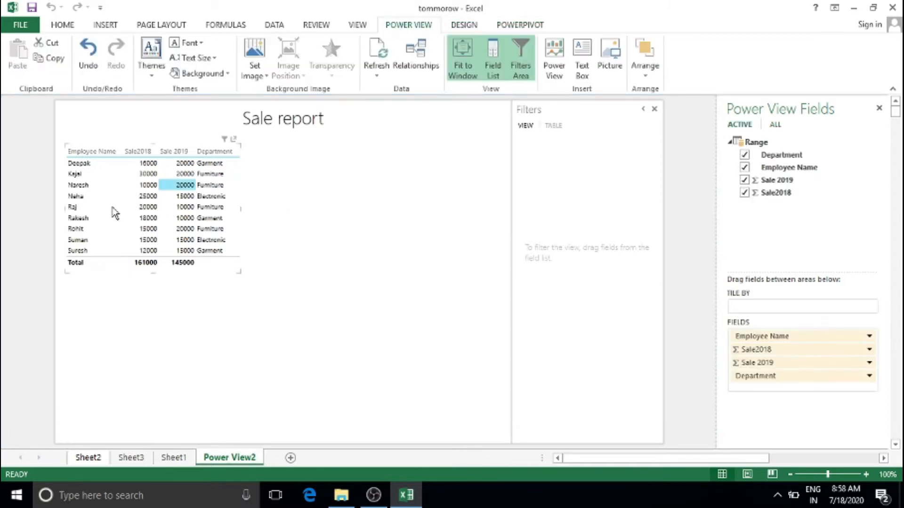
click(465, 29)
click(516, 28)
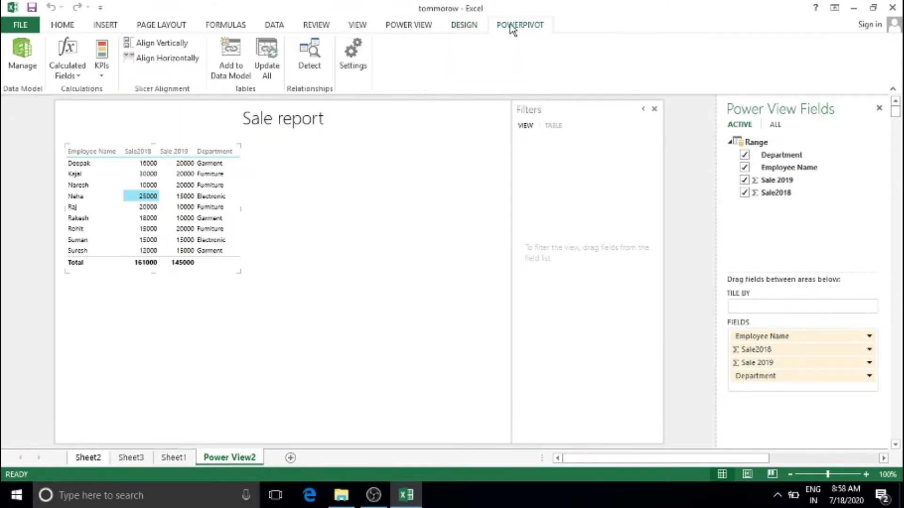
click(484, 30)
click(421, 30)
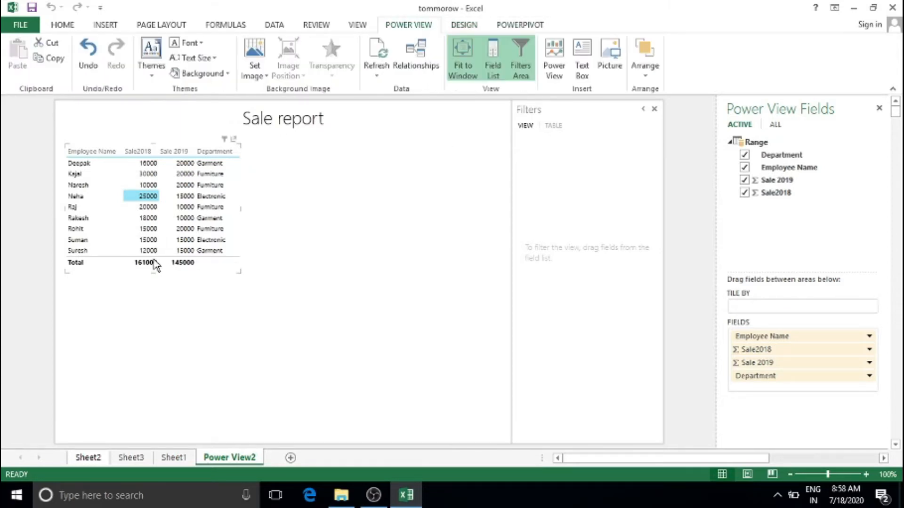
click(149, 185)
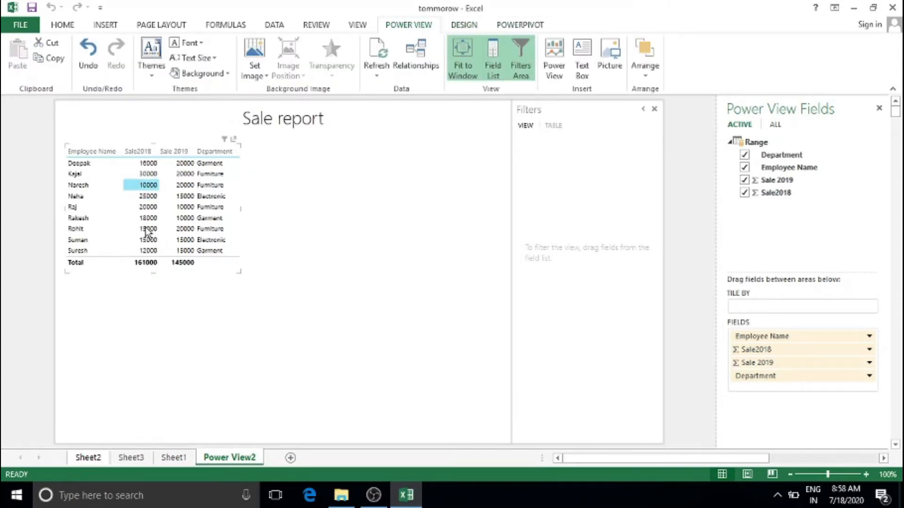
Toggle the field list between All and Active, then remove Department from the table
click(776, 125)
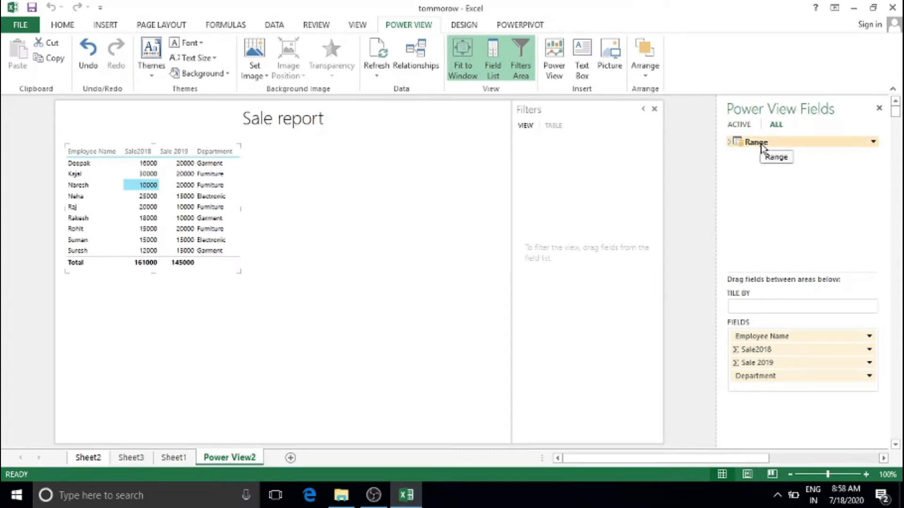
click(739, 124)
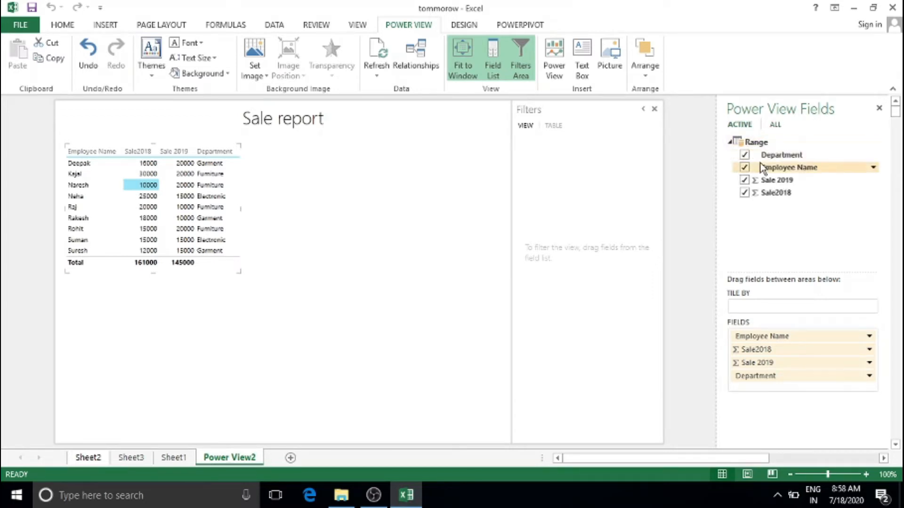
click(730, 142)
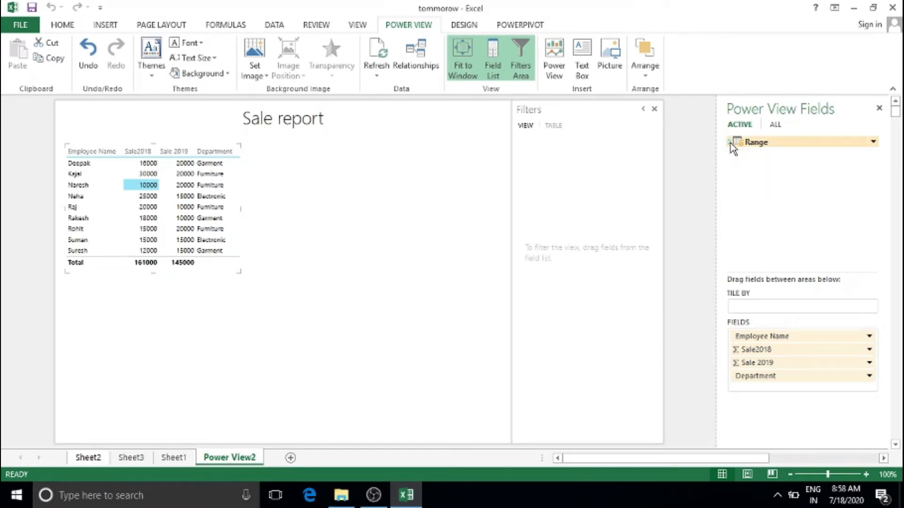
click(730, 142)
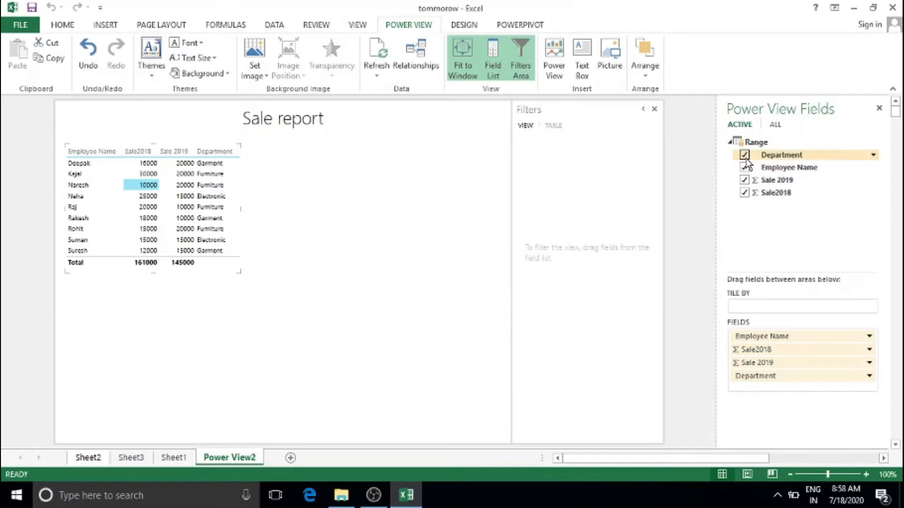
click(744, 155)
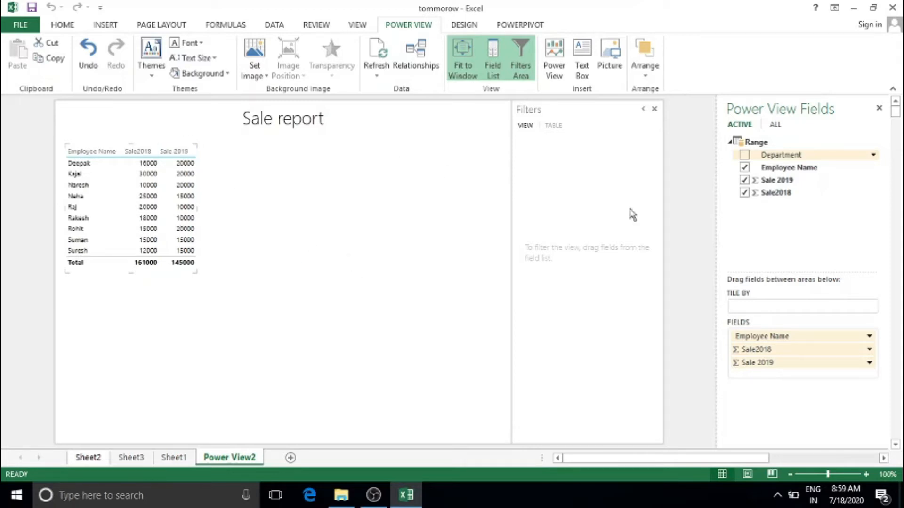
click(84, 164)
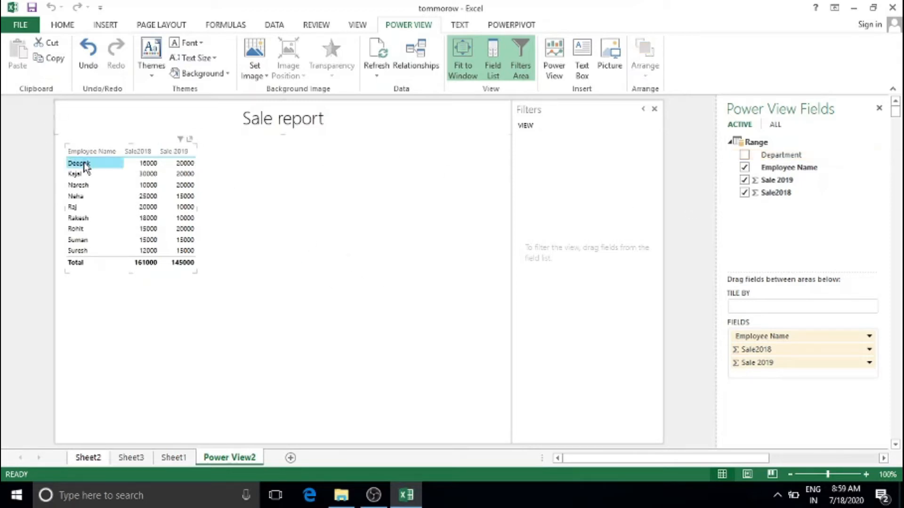
Select rows in the table and increase its font size twice from the Design tab
click(65, 141)
click(89, 175)
click(109, 194)
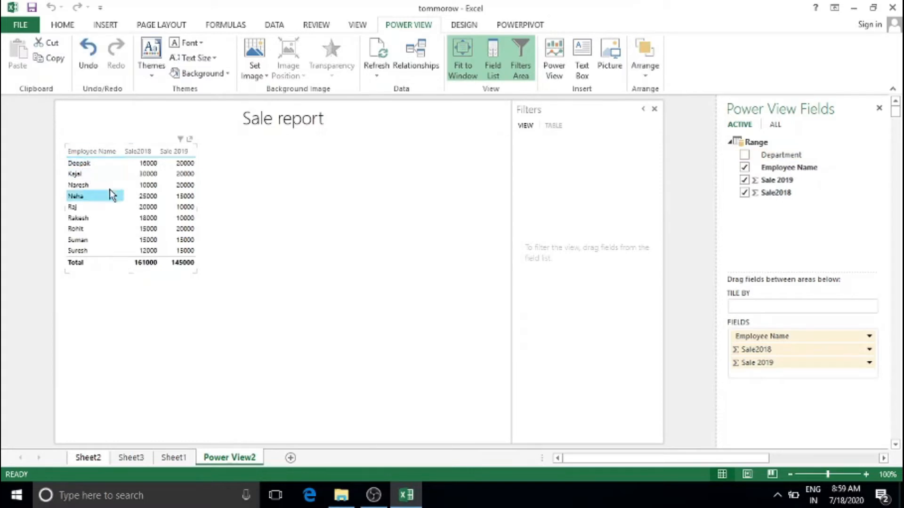
click(456, 27)
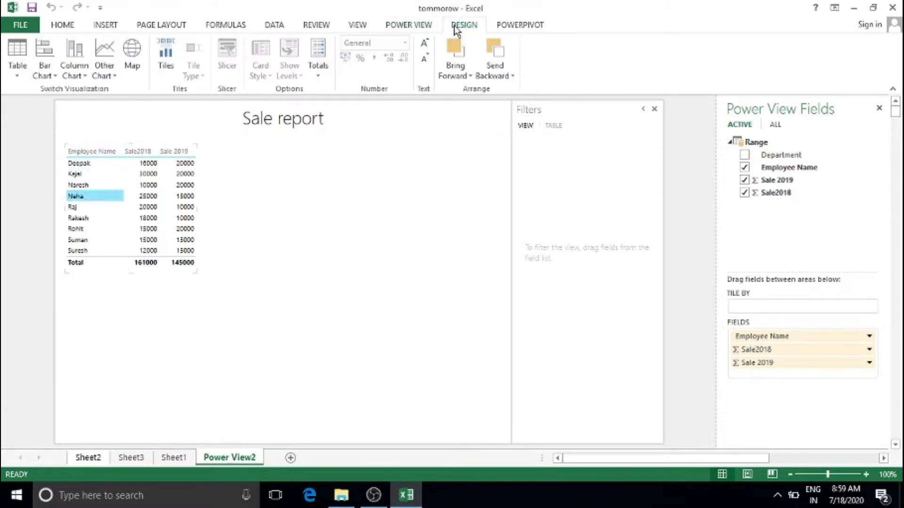
click(423, 45)
click(424, 44)
Drag the table larger so the Total row shows, then remove the Sale 2019 column
scroll(331, 207, down, 3)
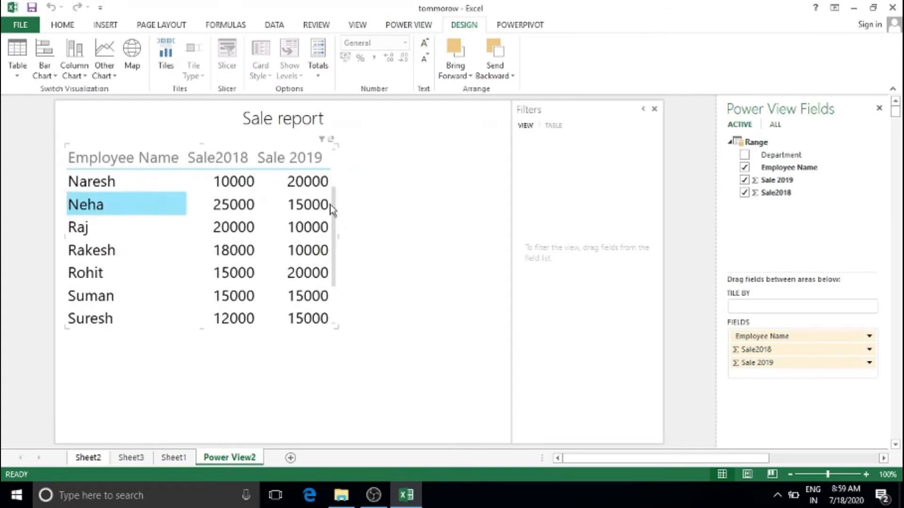
scroll(331, 209, up, 3)
drag(336, 326, 385, 405)
scroll(343, 288, down, 1)
scroll(342, 289, up, 1)
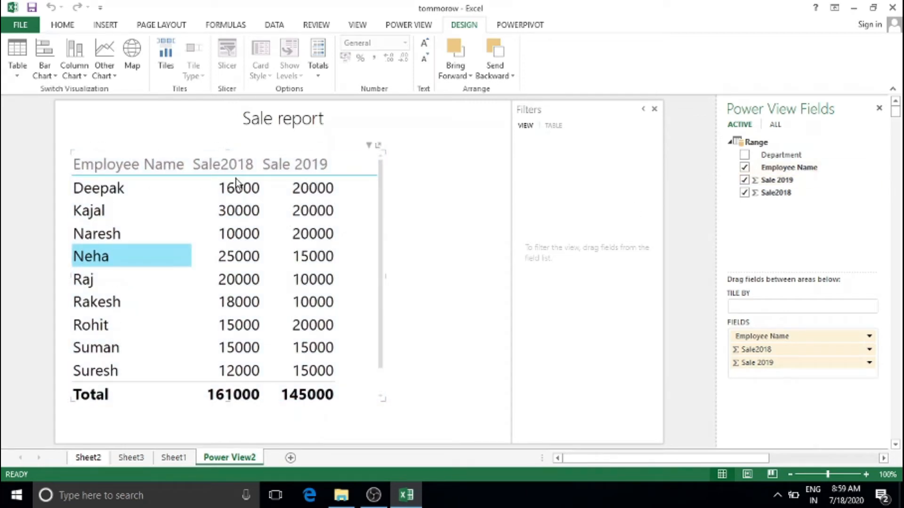
click(744, 181)
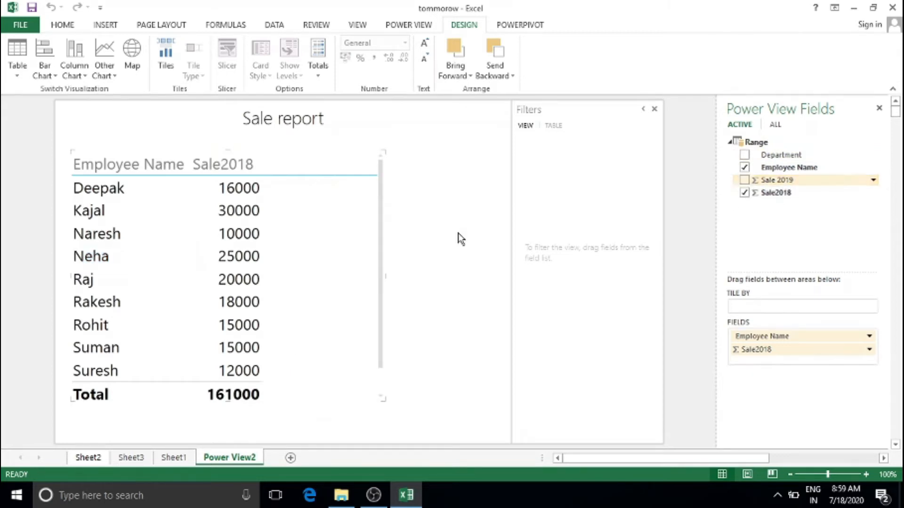
Clear the table, then add Department and Employee Name from the Range fields
click(744, 167)
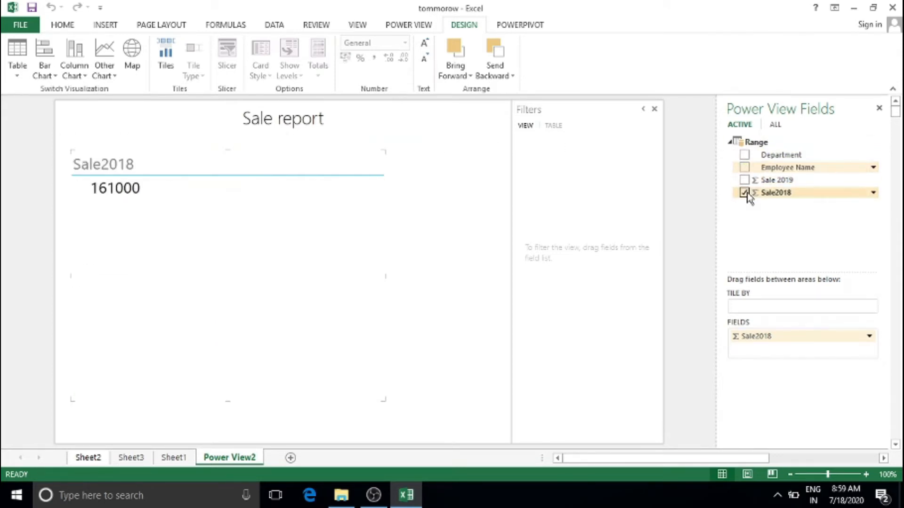
click(744, 192)
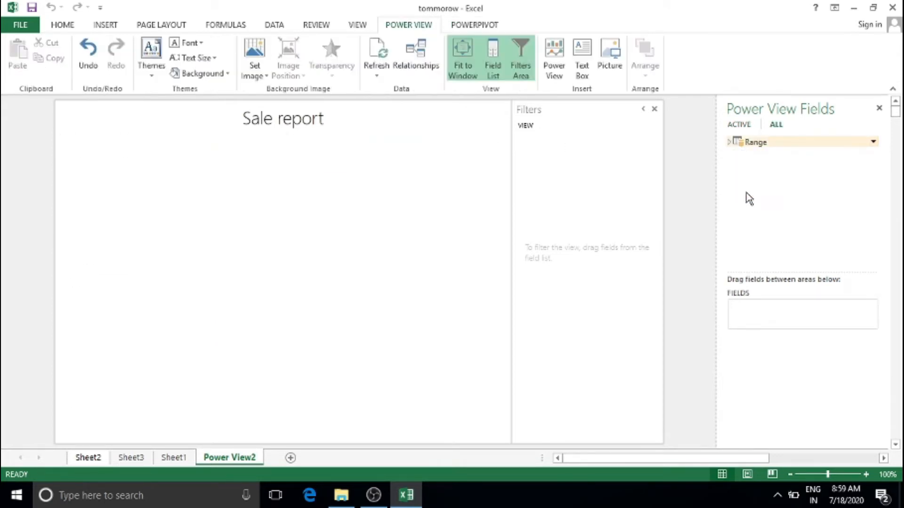
click(729, 142)
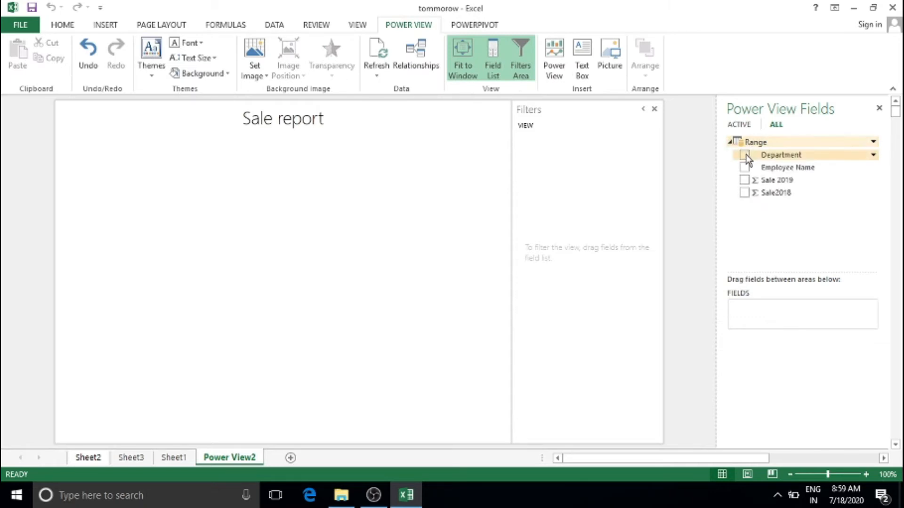
click(745, 155)
click(744, 168)
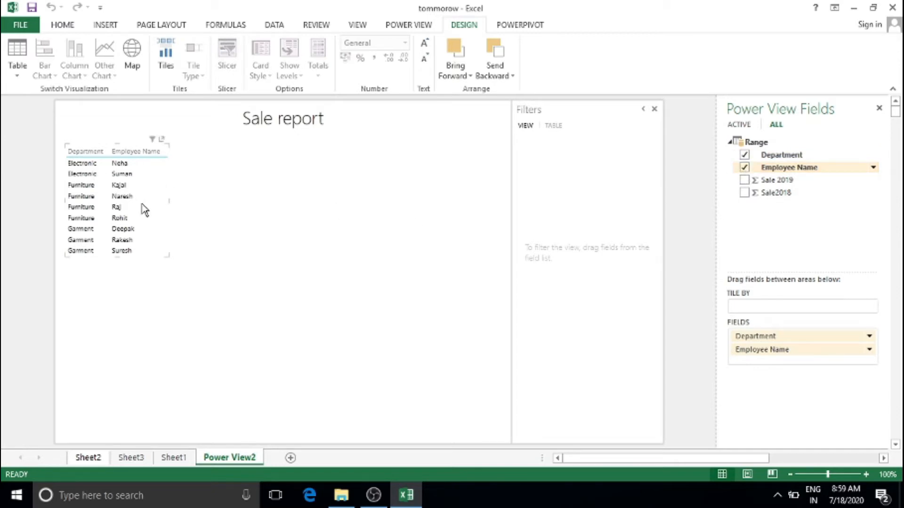
Enlarge the table text three times and rebuild it with Employee Name, then Department
click(424, 44)
click(423, 44)
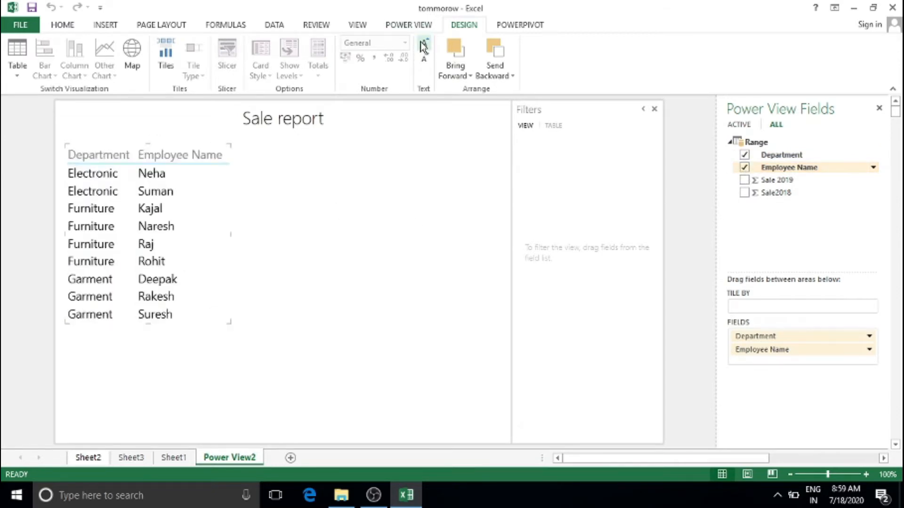
click(424, 46)
click(744, 155)
click(744, 168)
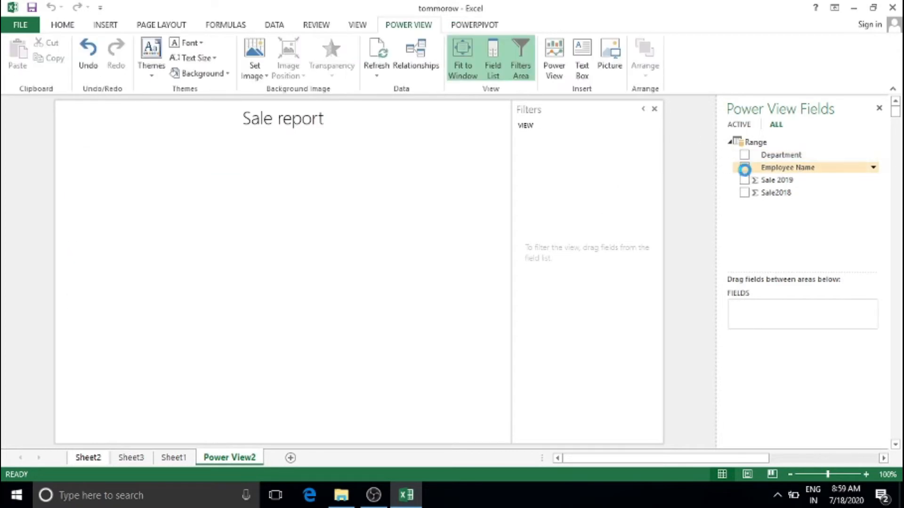
click(745, 168)
click(744, 155)
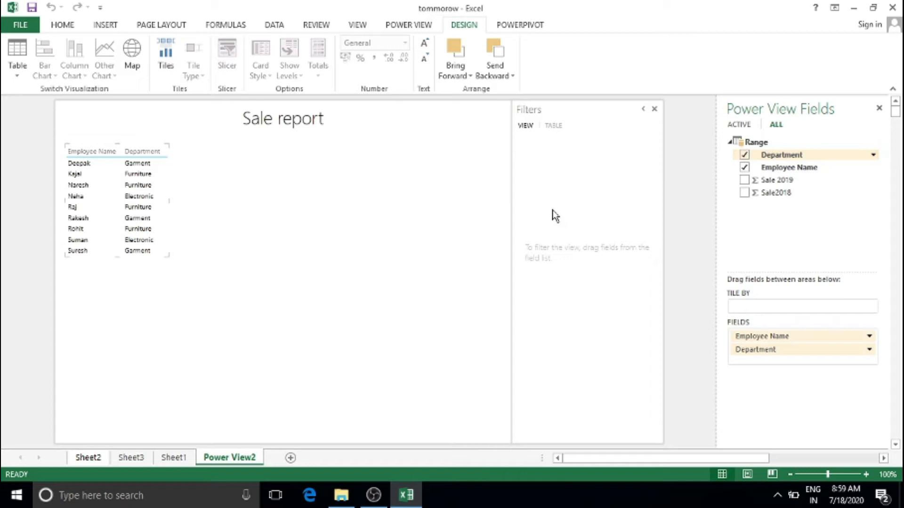
Enlarge text twice, try the Sale 2019 total of 145000 by employee, then clear it
click(425, 45)
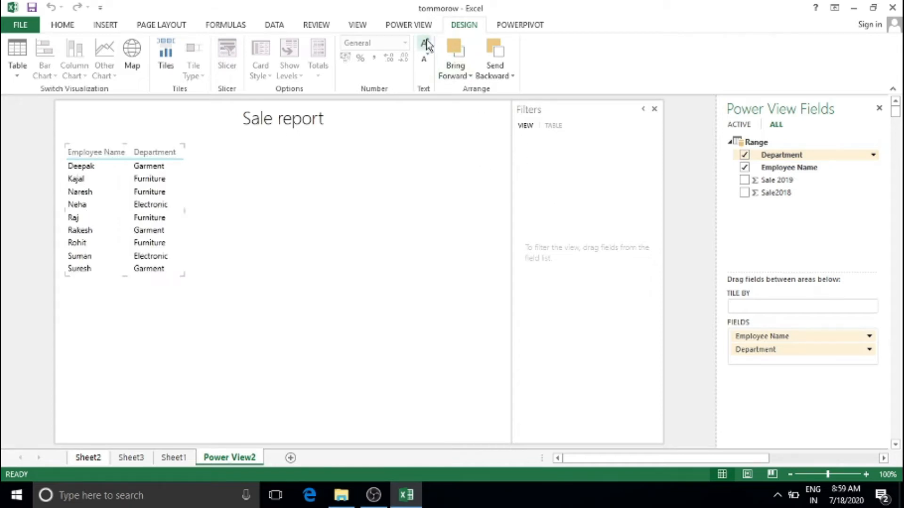
click(425, 44)
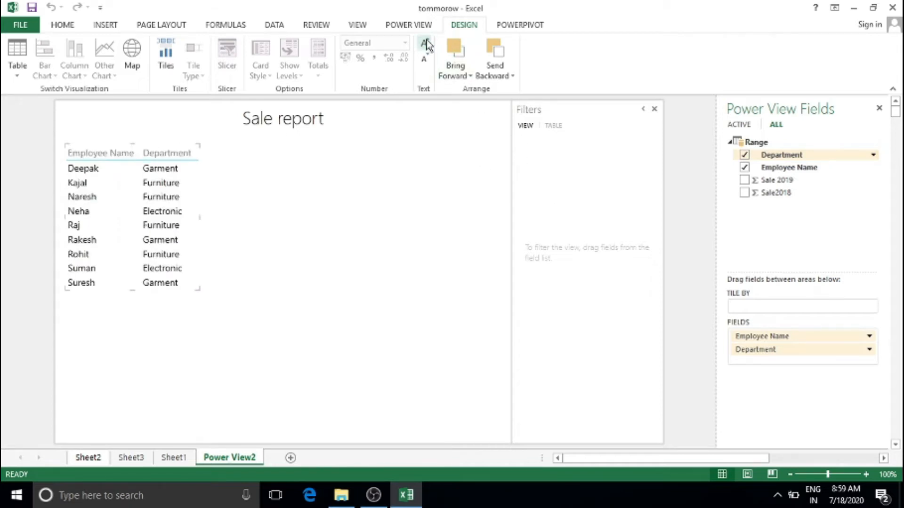
click(744, 155)
click(744, 168)
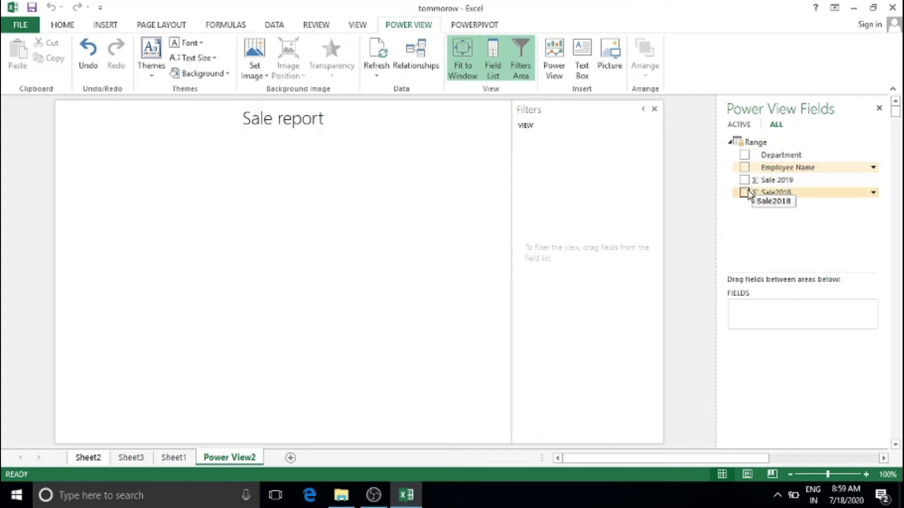
click(745, 181)
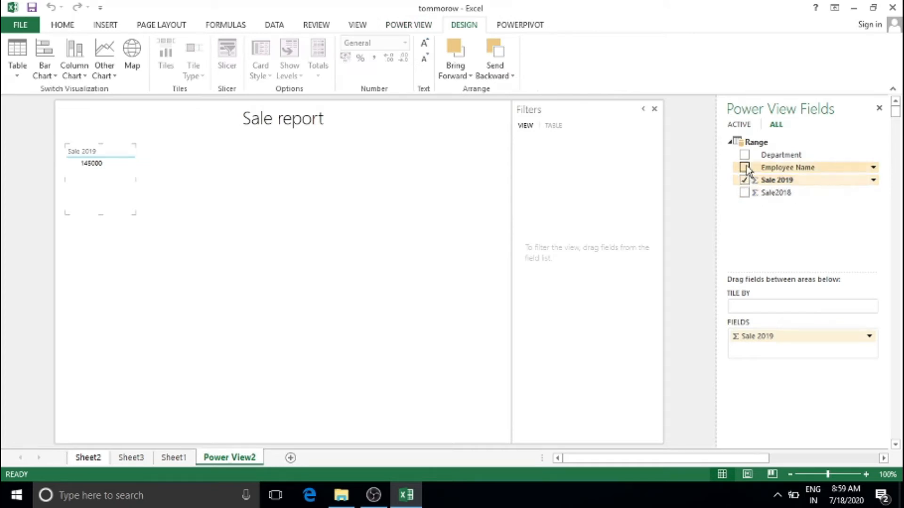
click(744, 168)
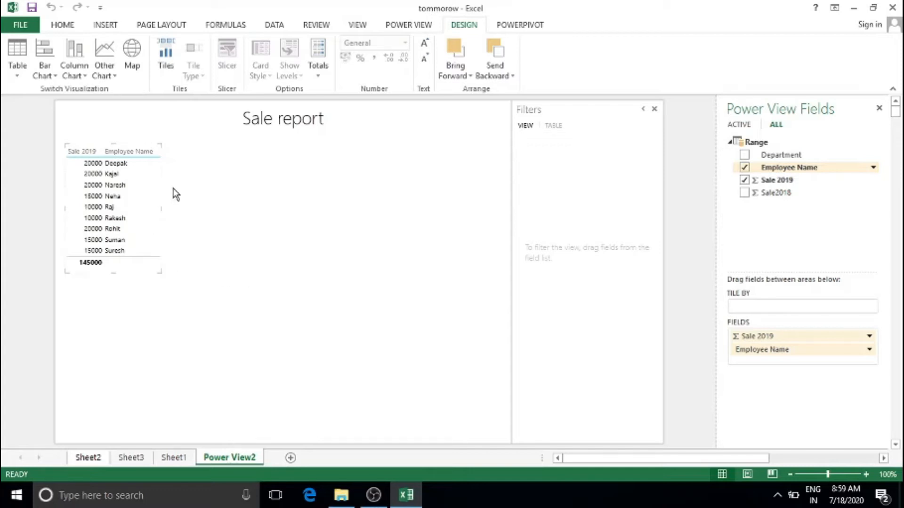
click(744, 167)
click(744, 181)
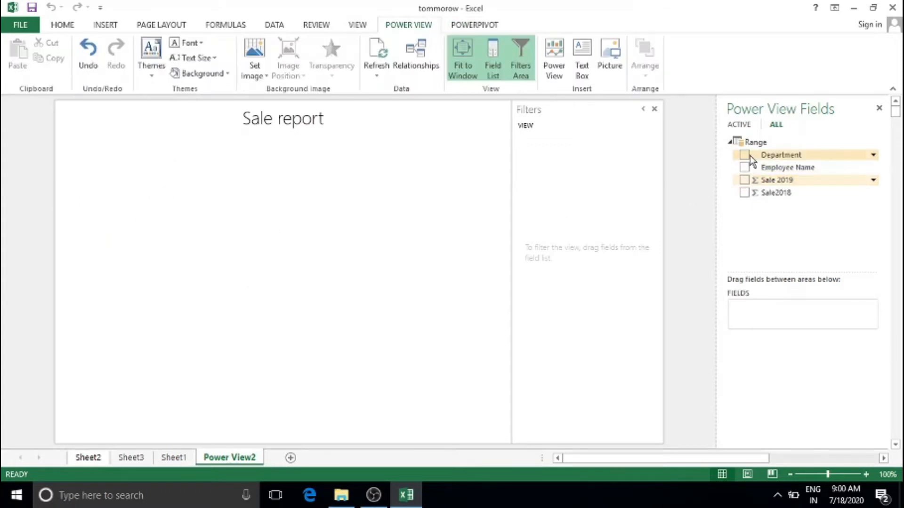
Build the table from Department, Employee Name, Sale 2019 and Sale2018
click(744, 155)
click(745, 167)
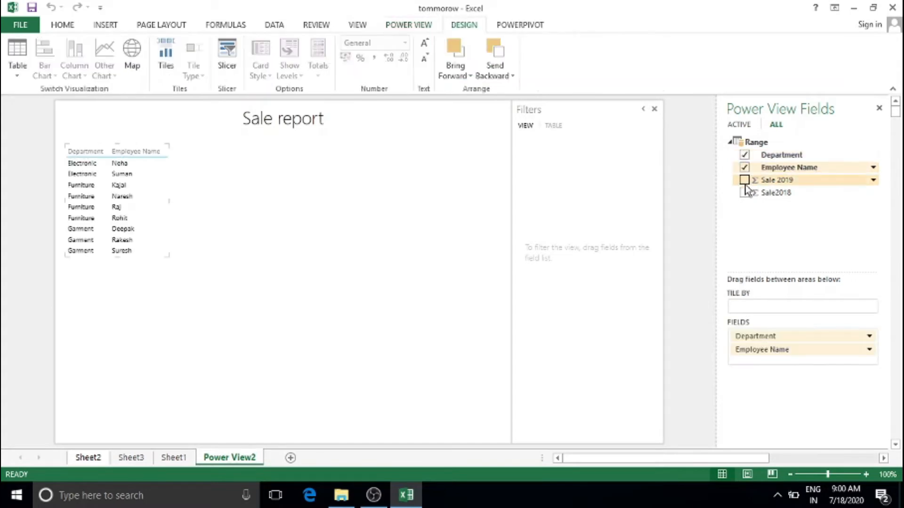
click(744, 180)
click(744, 193)
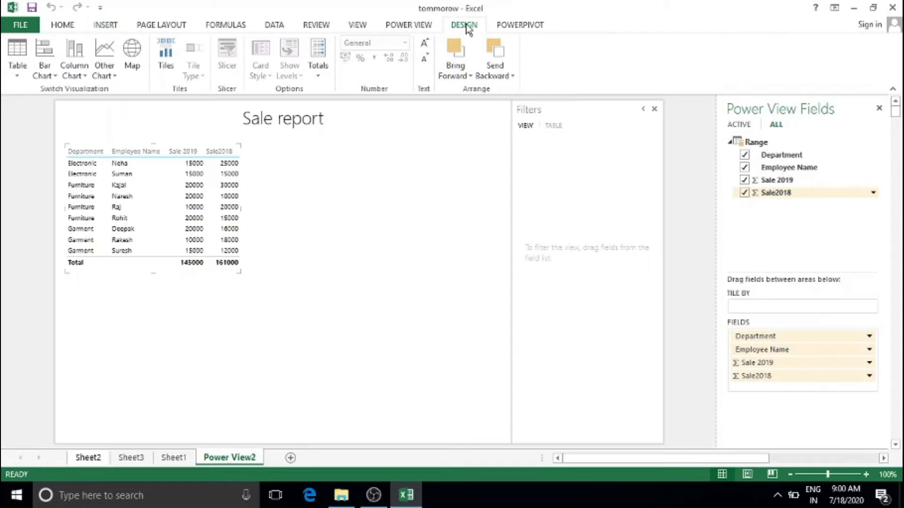
Increase the table's font size two more steps
click(19, 77)
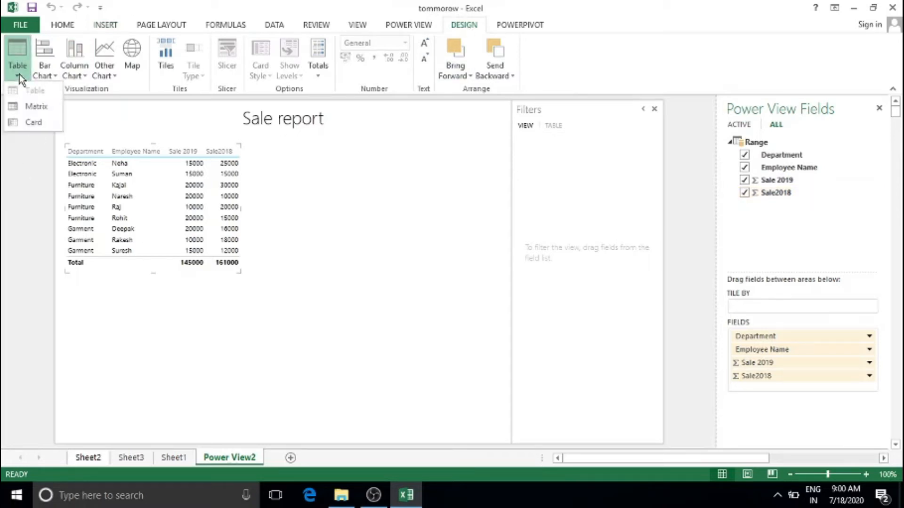
click(282, 201)
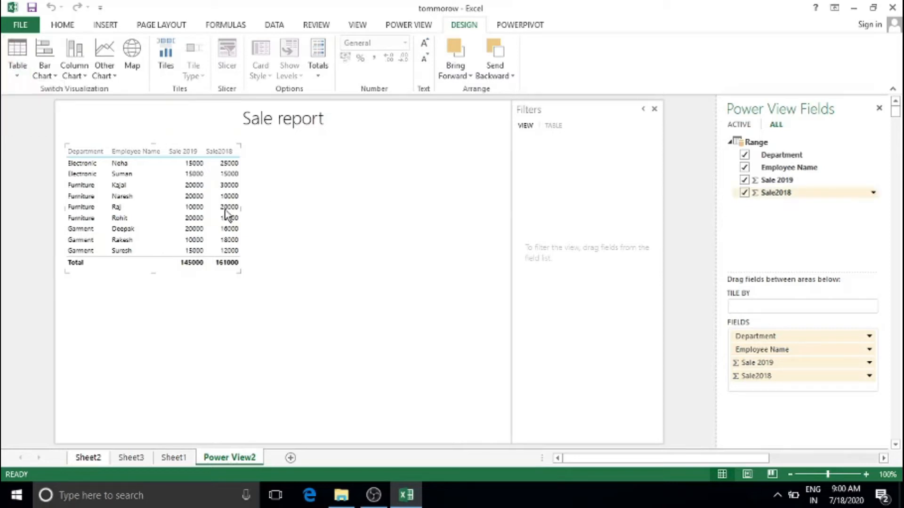
click(424, 43)
click(426, 45)
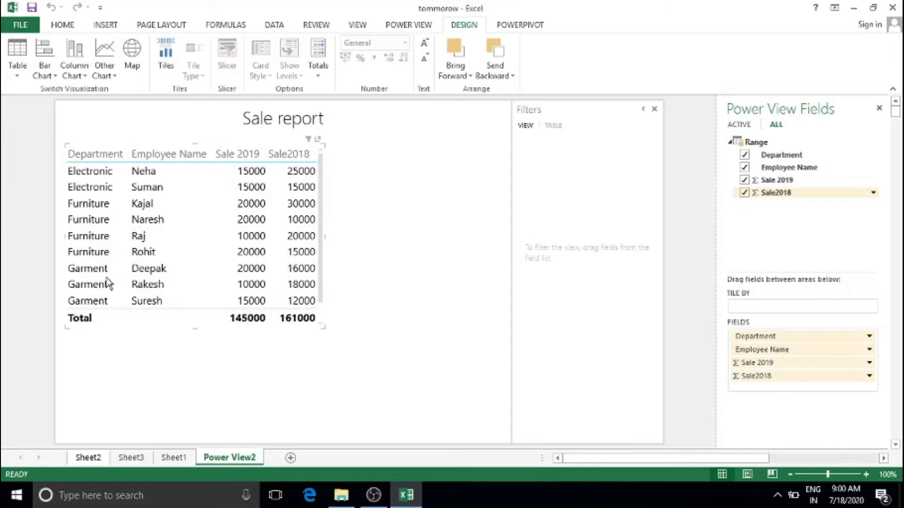
Convert the table to a Matrix grouping employees by department with subtotals
click(18, 67)
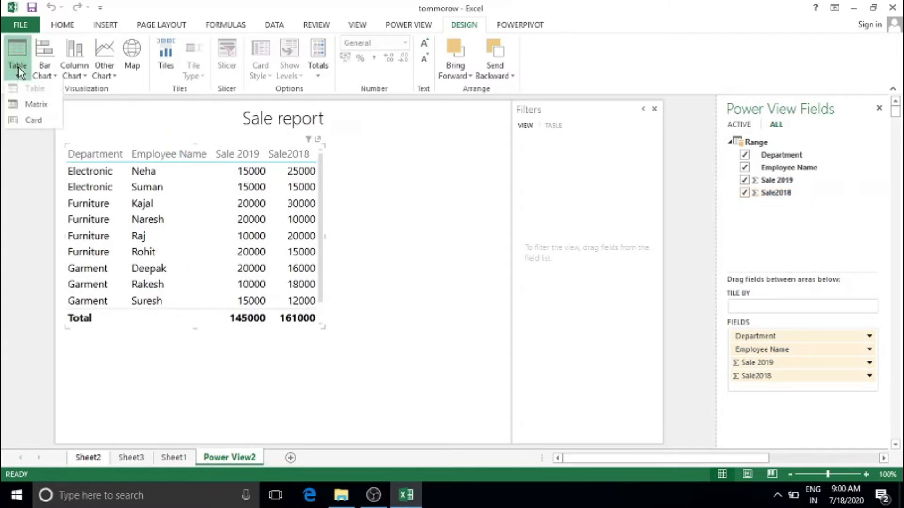
click(41, 108)
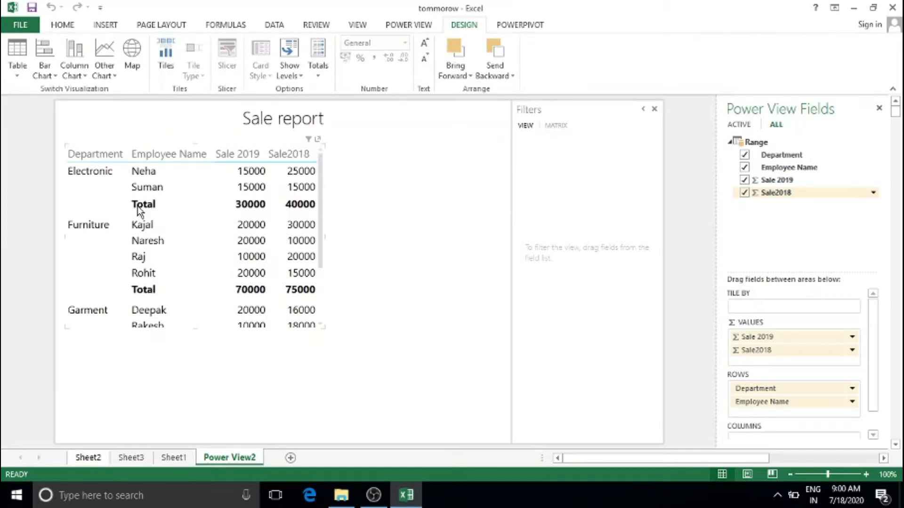
scroll(136, 212, down, 3)
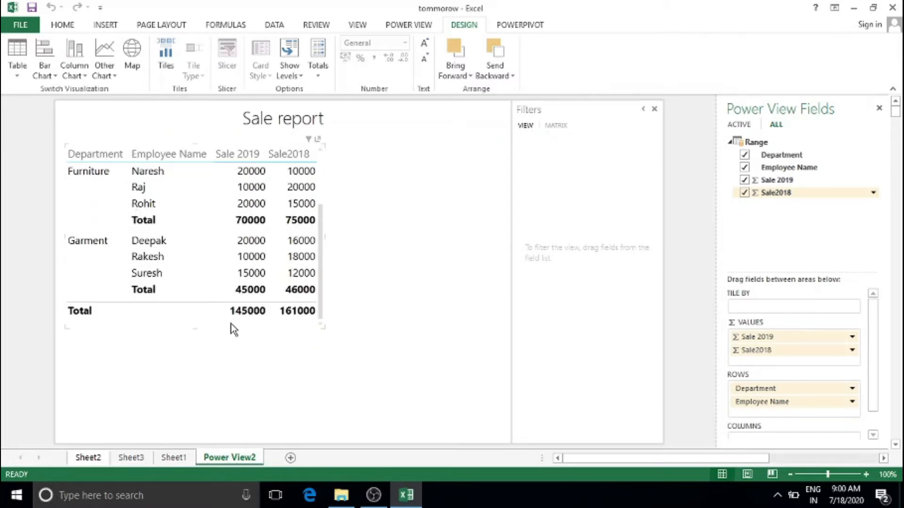
Preview the report as Cards, then switch the visualization back to a Table
click(16, 75)
click(33, 122)
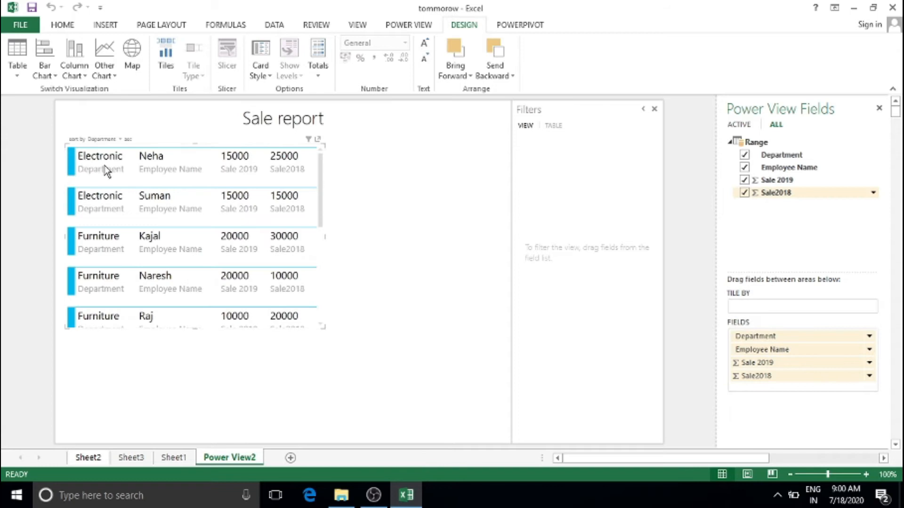
scroll(110, 171, down, 5)
scroll(109, 170, up, 5)
scroll(105, 172, down, 1)
scroll(112, 173, up, 1)
click(17, 72)
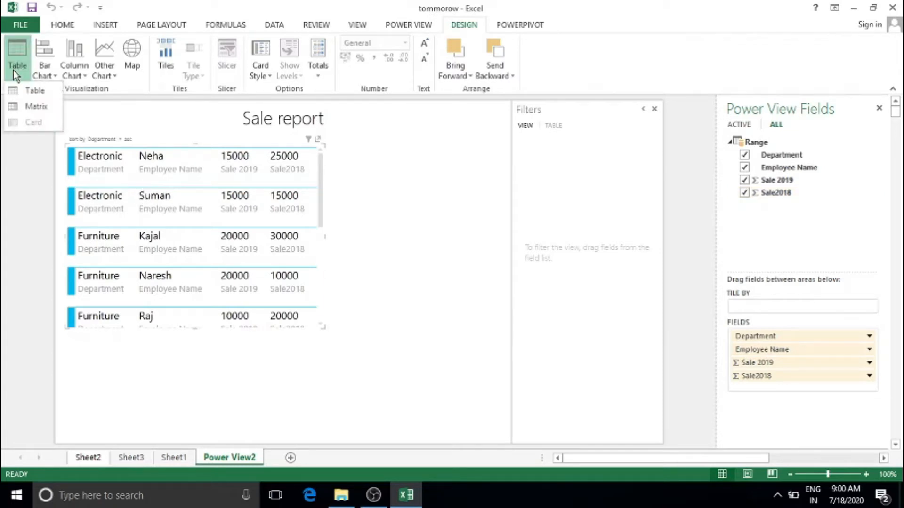
click(39, 94)
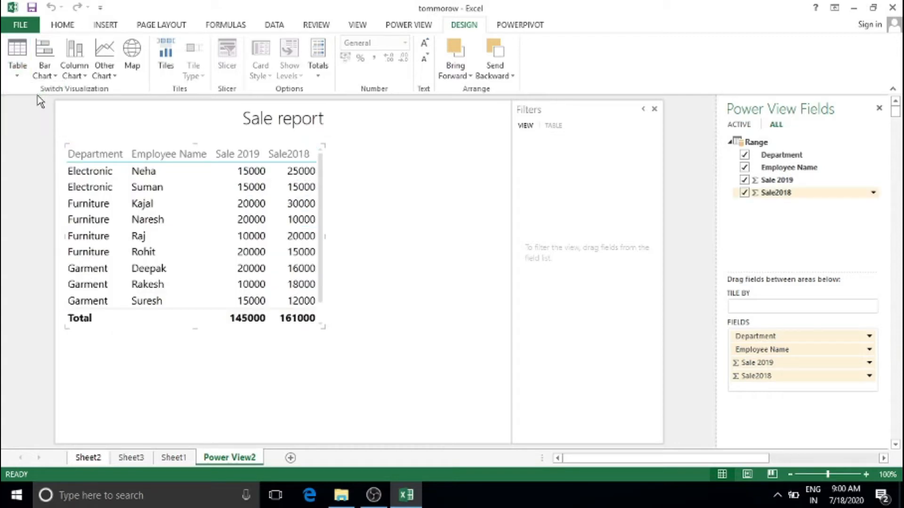
Convert the table to a Clustered Bar chart of Sale 2019 and Sale2018 per employee
click(49, 75)
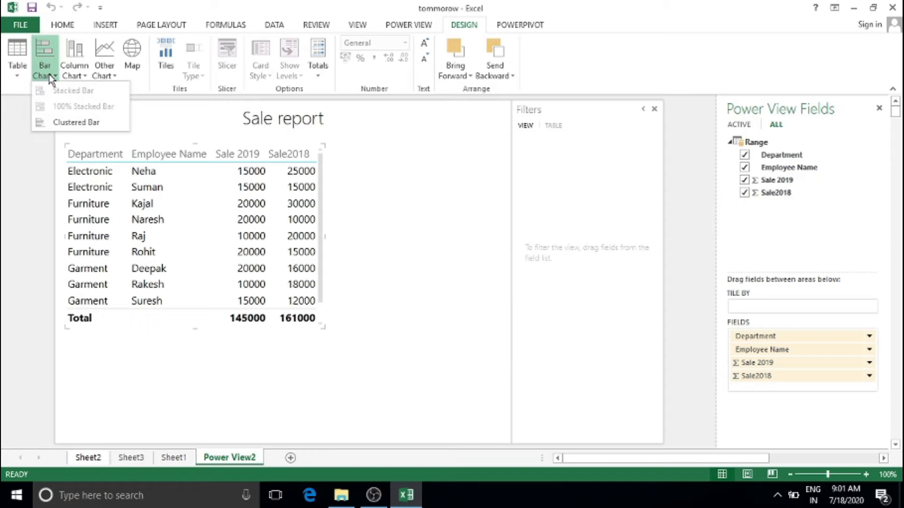
click(72, 123)
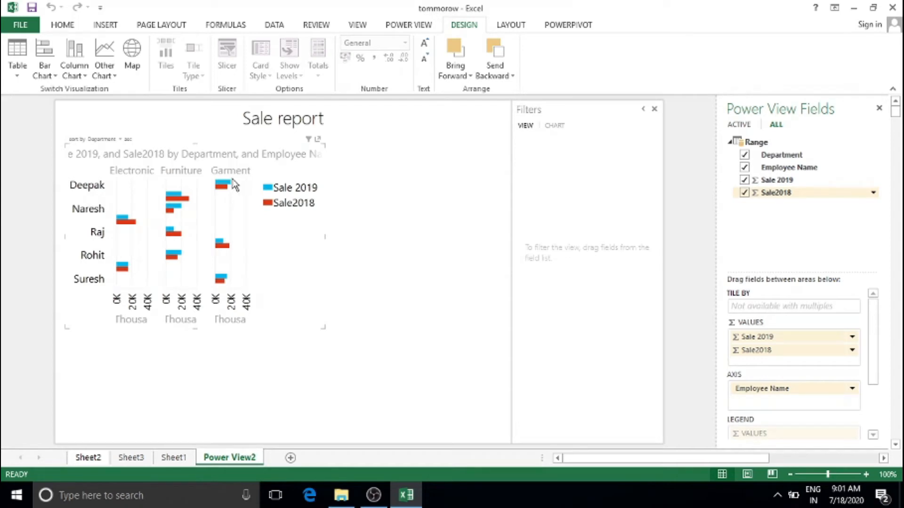
mouse_move(230, 187)
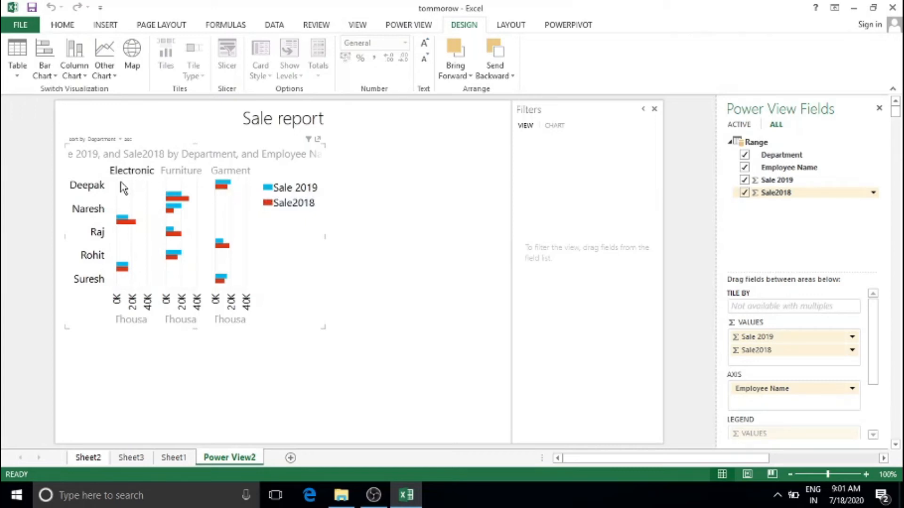
mouse_move(177, 197)
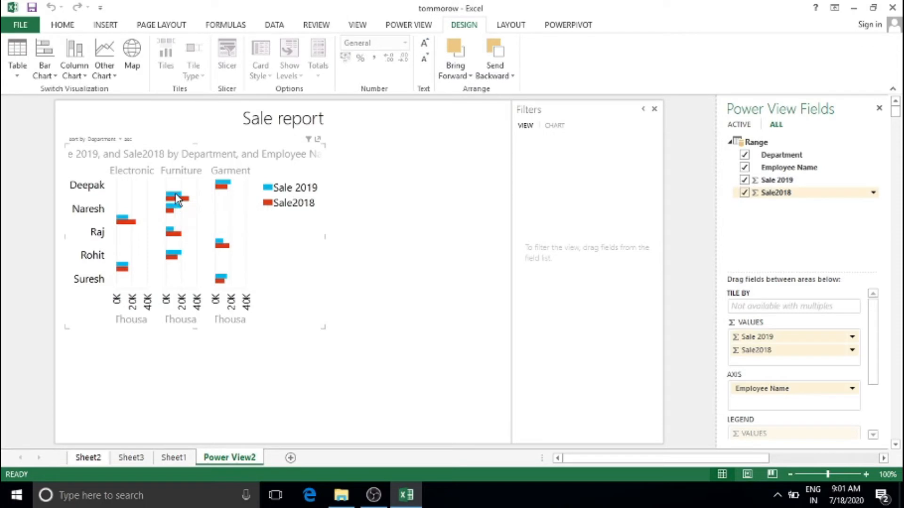
mouse_move(186, 206)
click(47, 79)
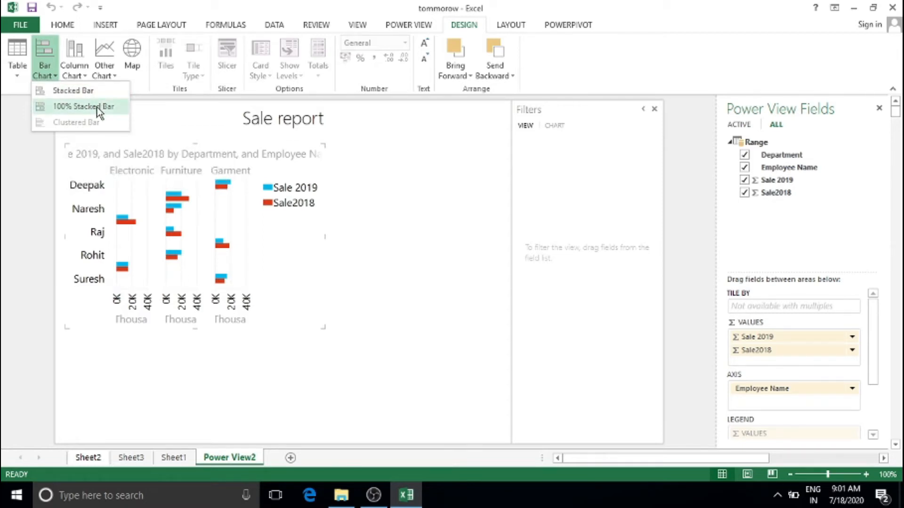
Change the Sale report chart to stacked bars, then to 100% stacked bars
click(104, 92)
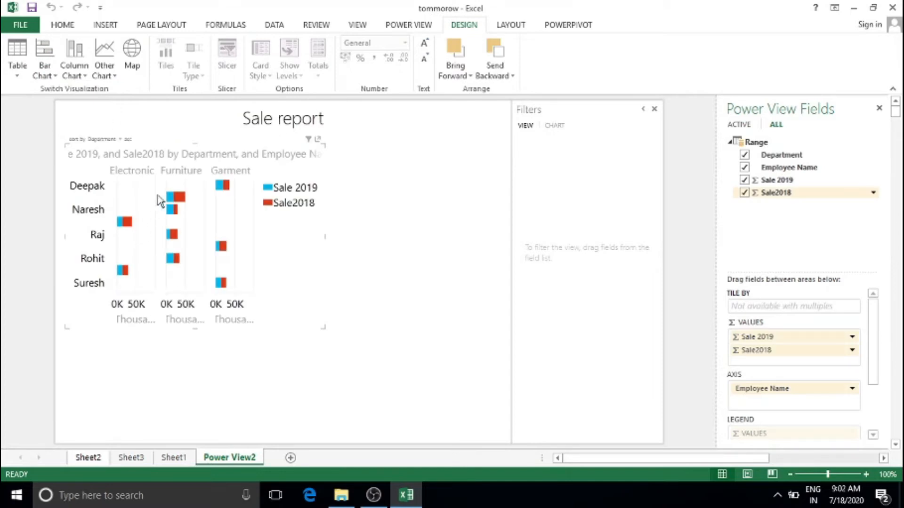
click(49, 75)
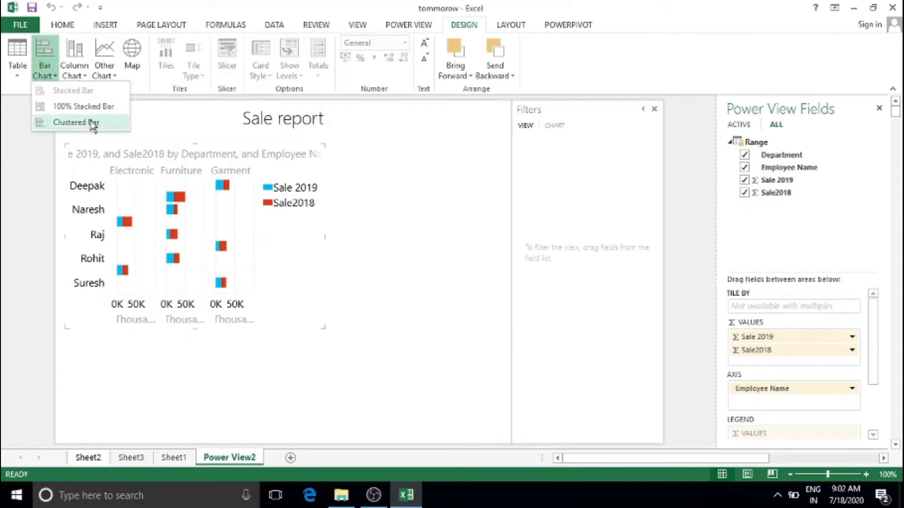
click(100, 108)
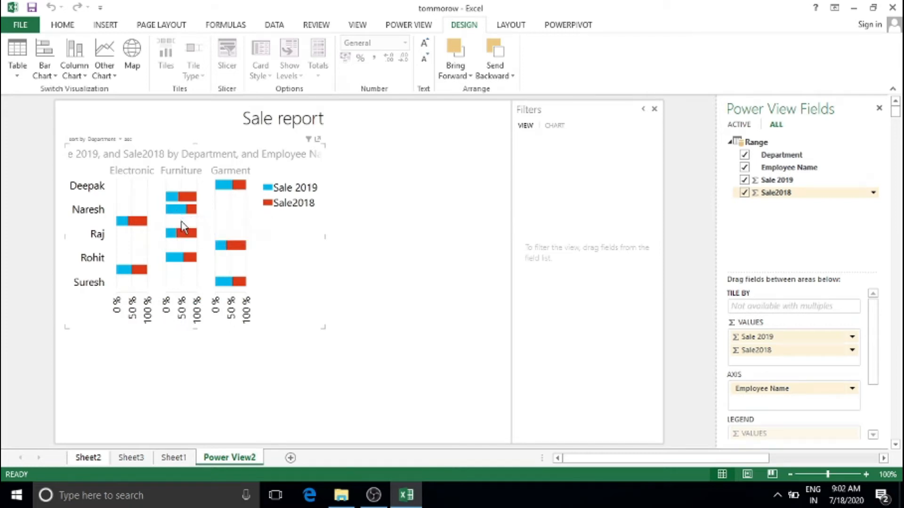
click(47, 66)
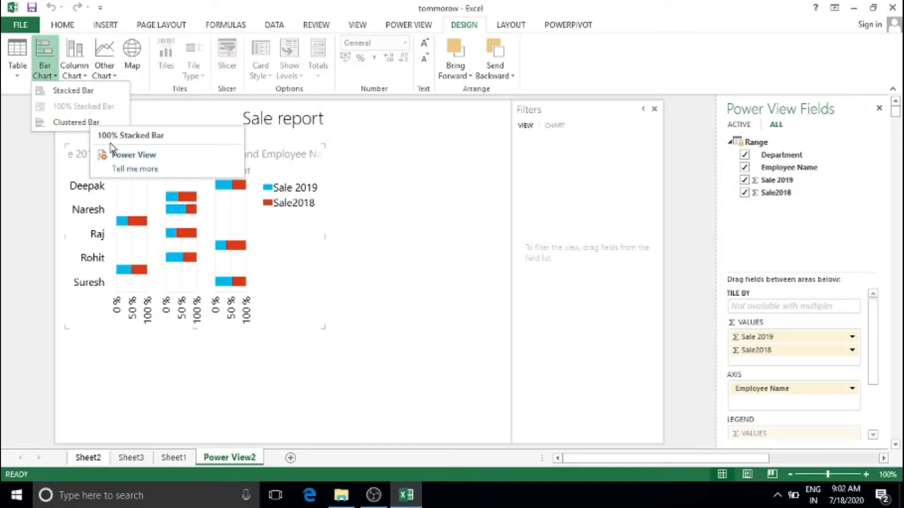
Turn the Sale report chart into a stacked column chart
click(78, 79)
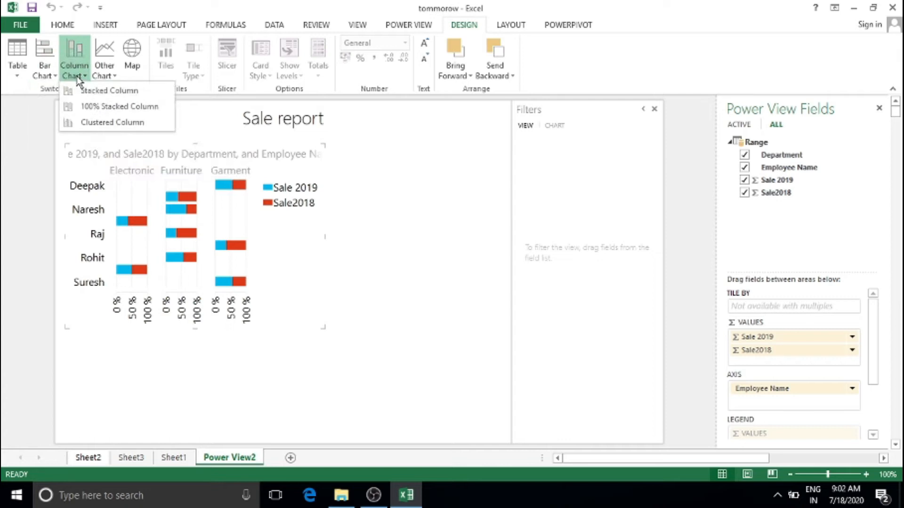
click(94, 96)
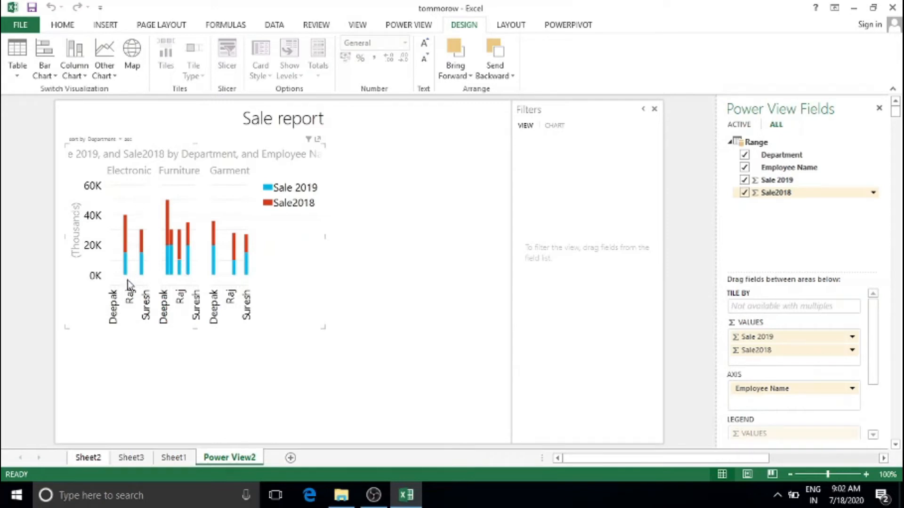
mouse_move(127, 254)
mouse_move(168, 254)
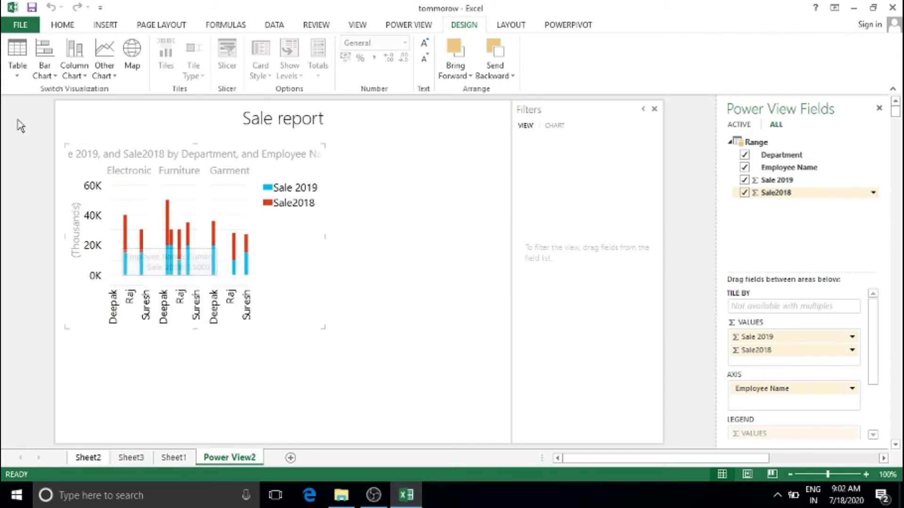
Try 100% stacked and clustered columns, then return to stacked columns
click(75, 71)
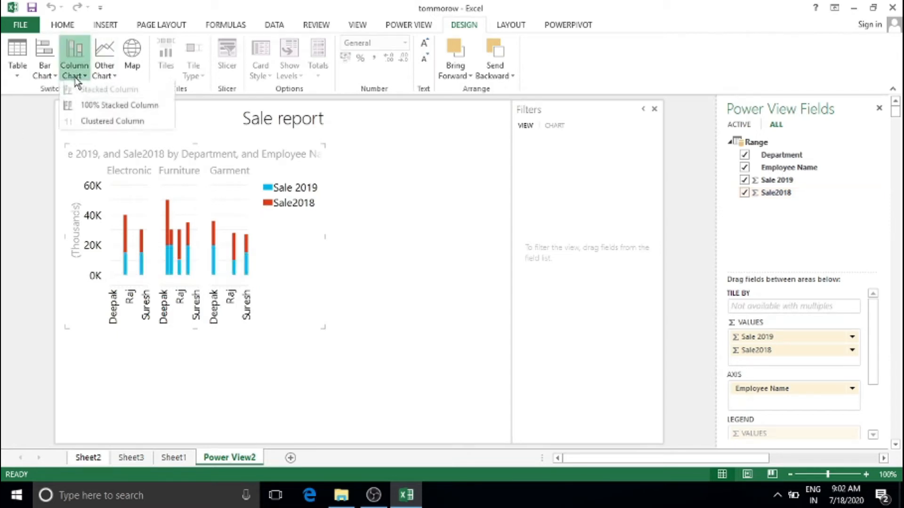
click(102, 109)
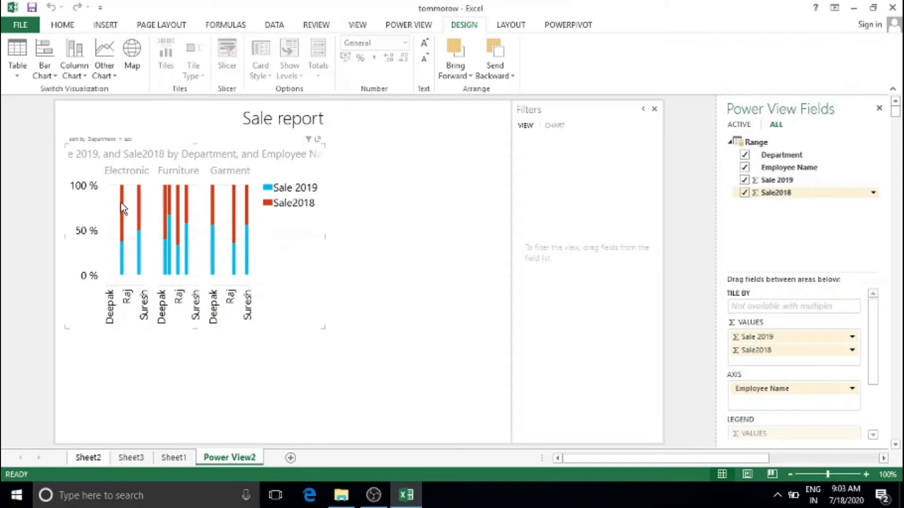
click(74, 68)
click(94, 123)
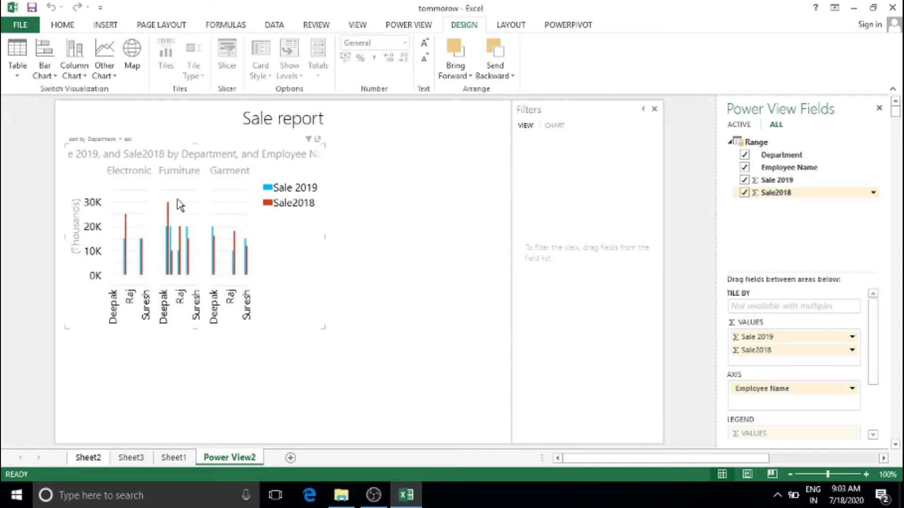
click(74, 70)
click(92, 96)
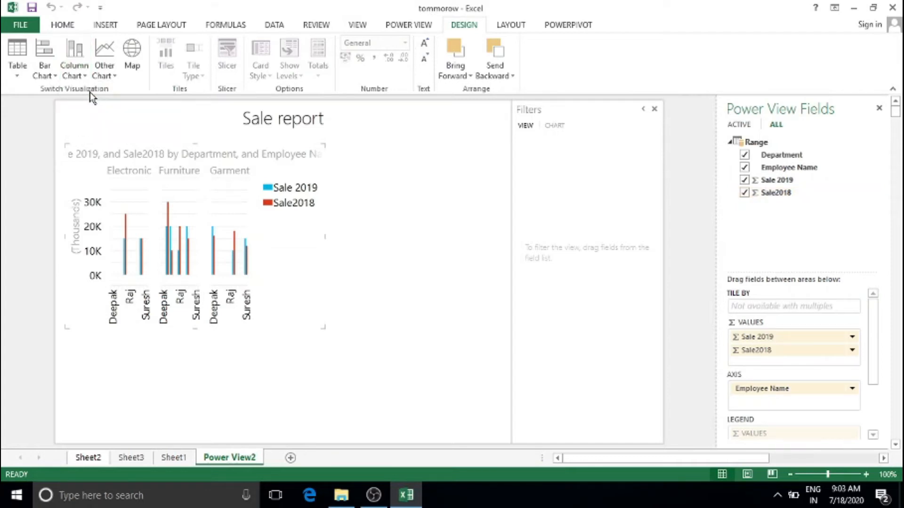
click(104, 80)
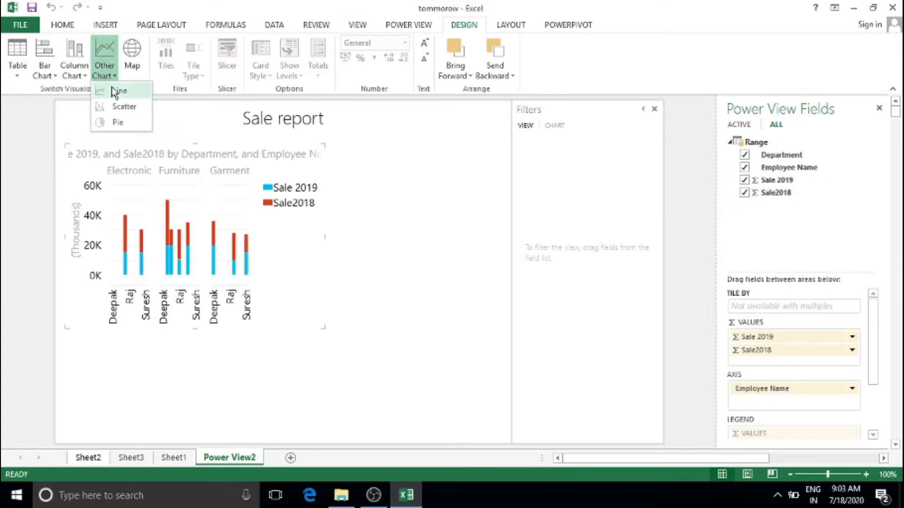
Try the line chart, then the scatter chart, for the Sale report visual
click(117, 92)
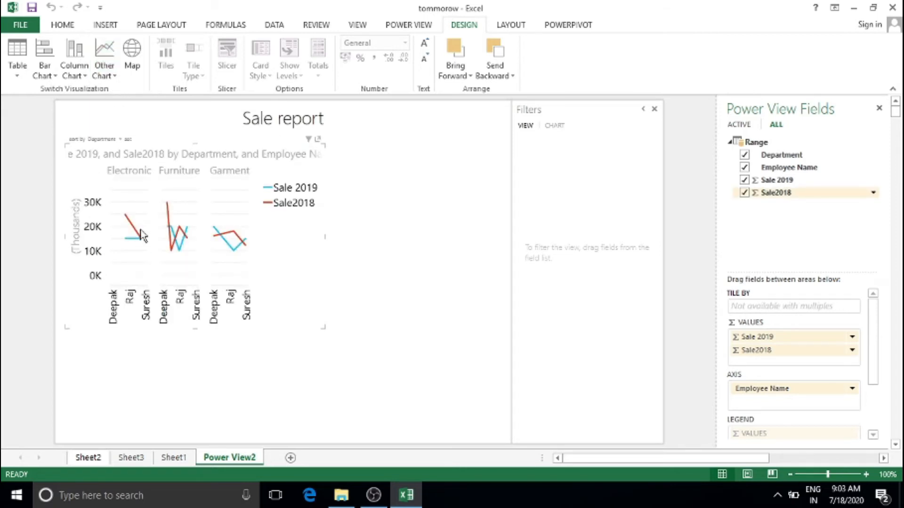
click(104, 54)
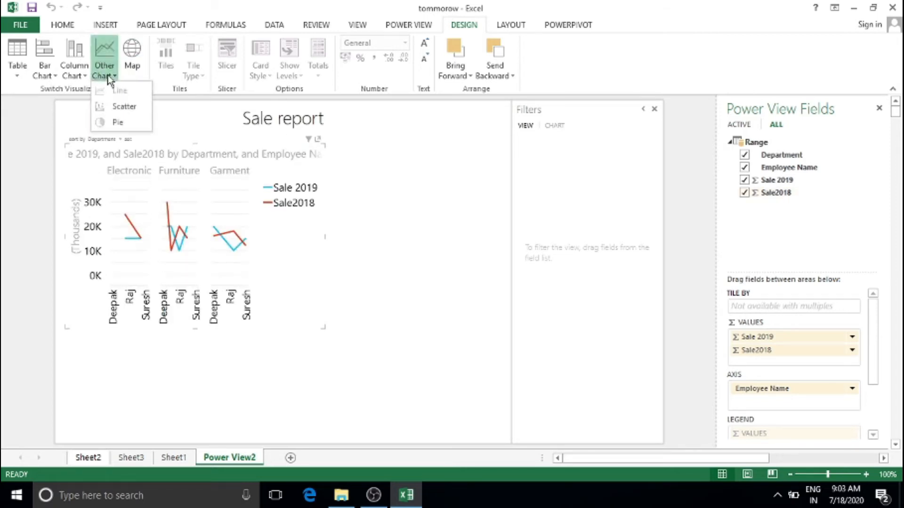
click(125, 106)
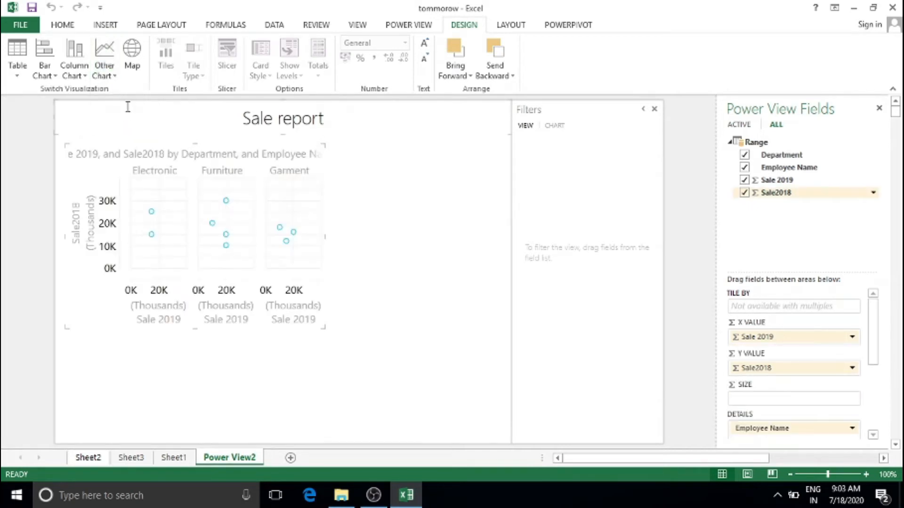
click(104, 61)
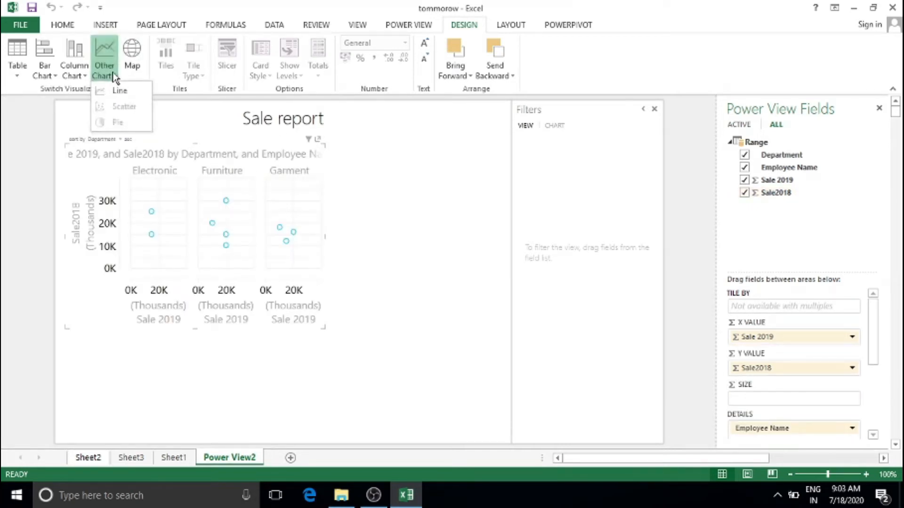
click(114, 78)
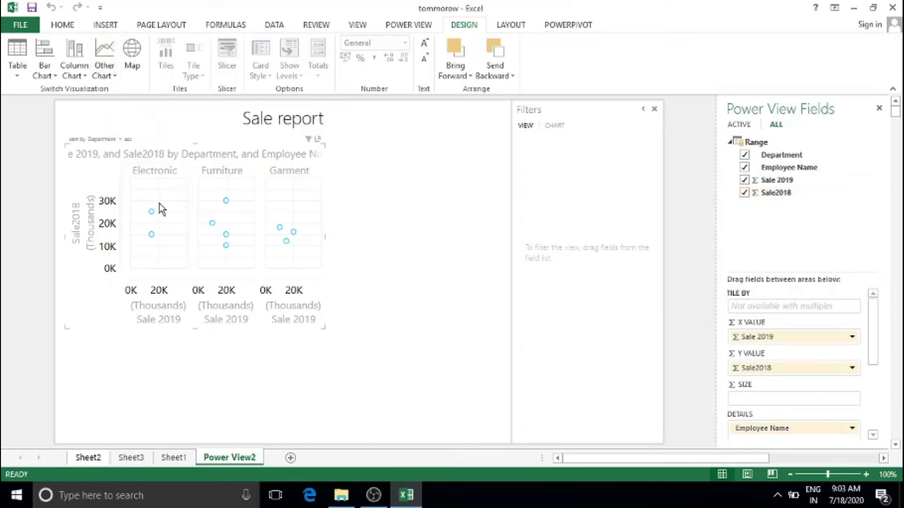
Convert the scatter chart into a plain table of employees' Sale 2019 and Sale2018
click(110, 71)
click(184, 256)
click(17, 71)
click(25, 90)
click(118, 69)
Select the Rohit and Suman rows in the Sale report table
click(117, 68)
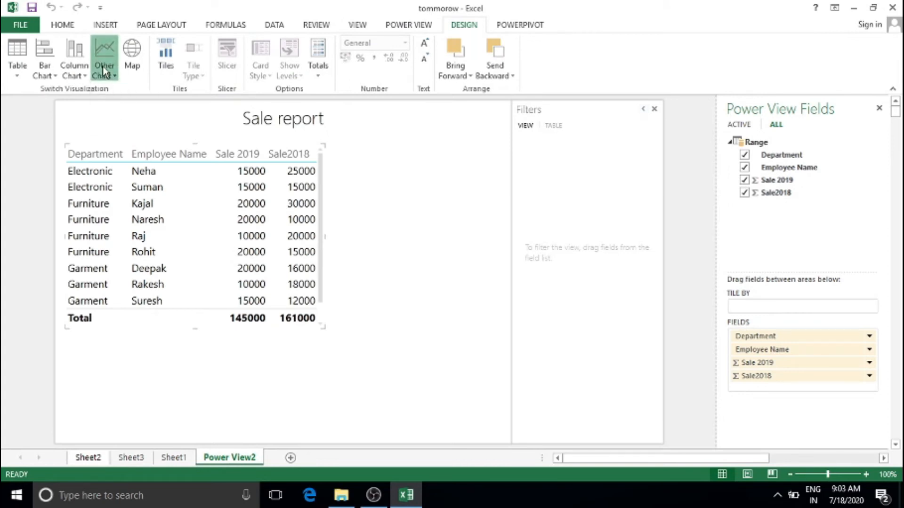
click(105, 70)
click(186, 247)
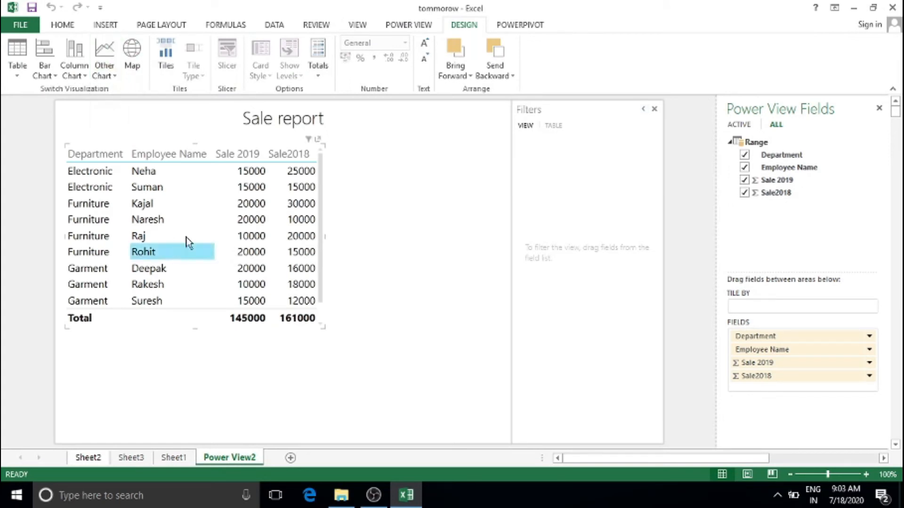
click(171, 189)
Turn the table into a map and highlight Naresh, then Neha, in its legend
click(105, 71)
click(132, 71)
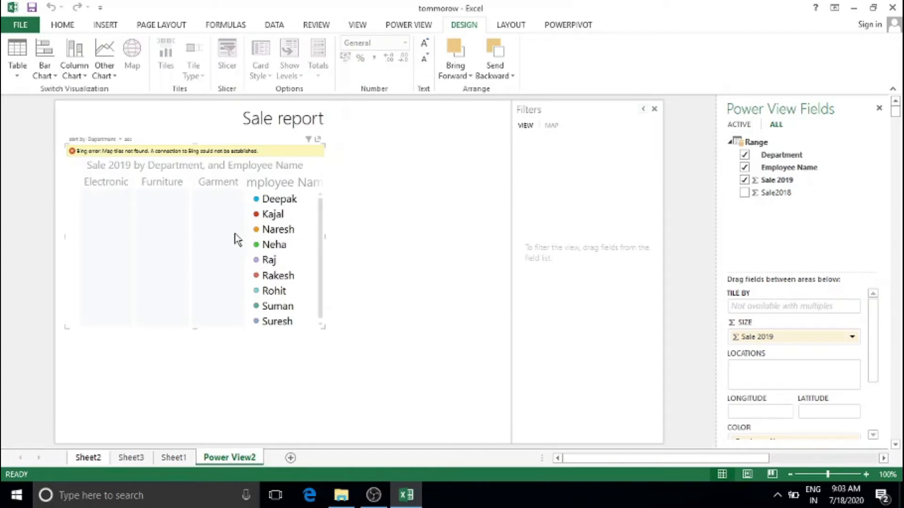
click(288, 230)
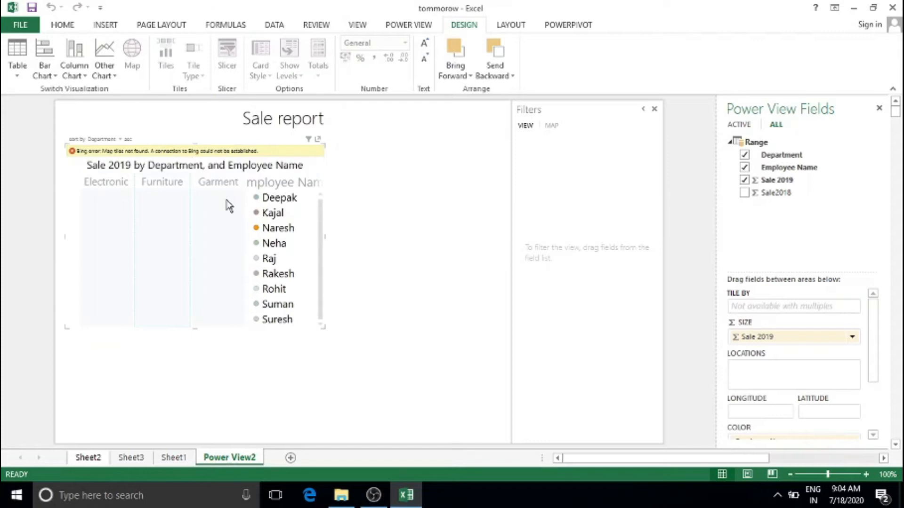
click(268, 231)
click(271, 243)
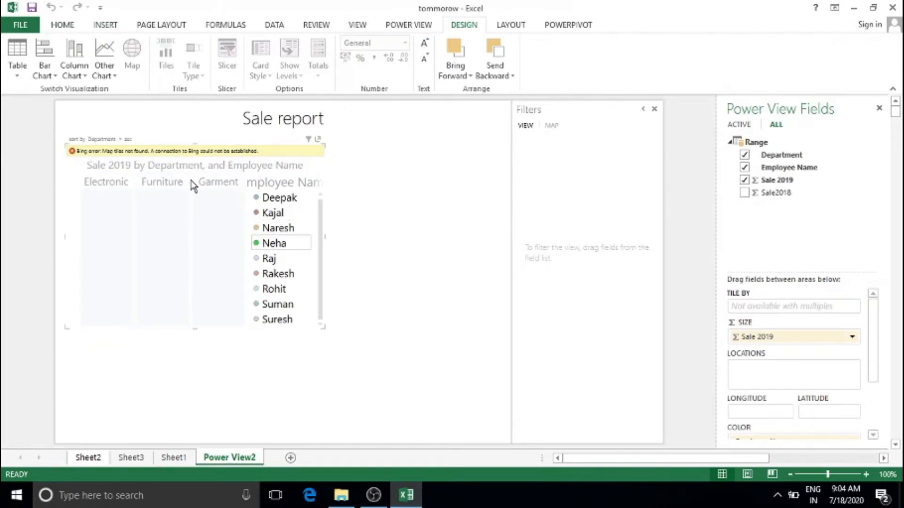
Convert the map back into a table
click(16, 75)
click(28, 90)
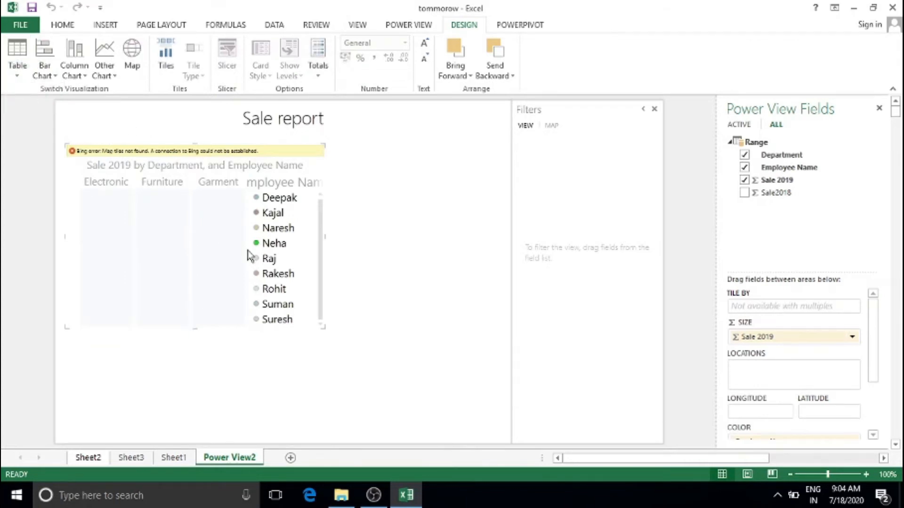
click(246, 236)
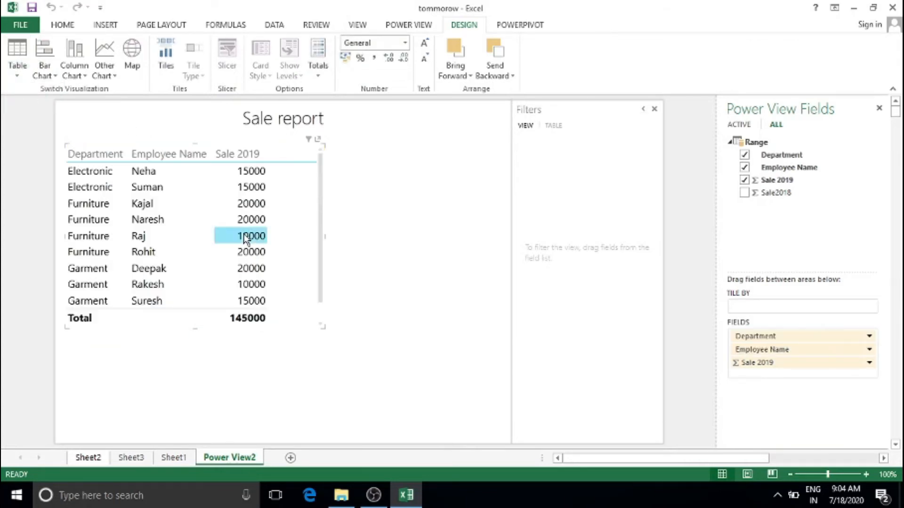
Tile the table by Department in a tile-flow strip and browse the Electronic, Furniture, Garment tiles
click(174, 72)
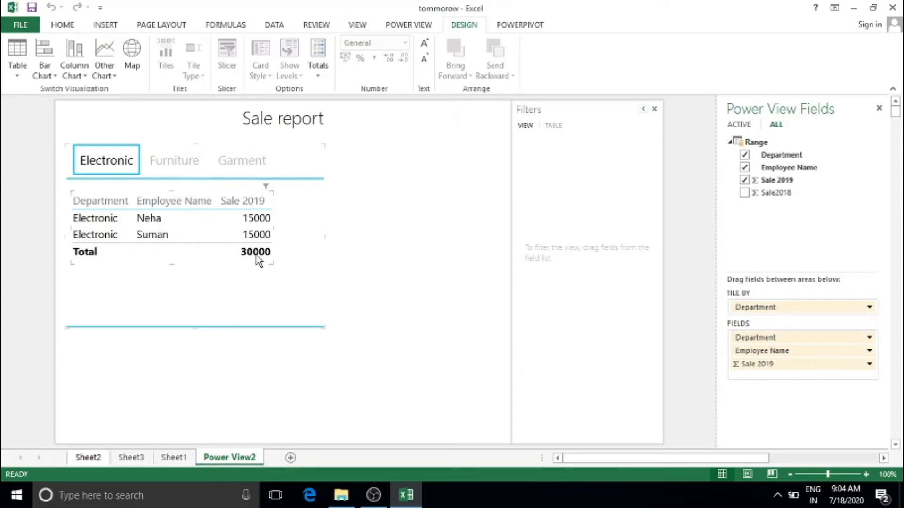
click(186, 169)
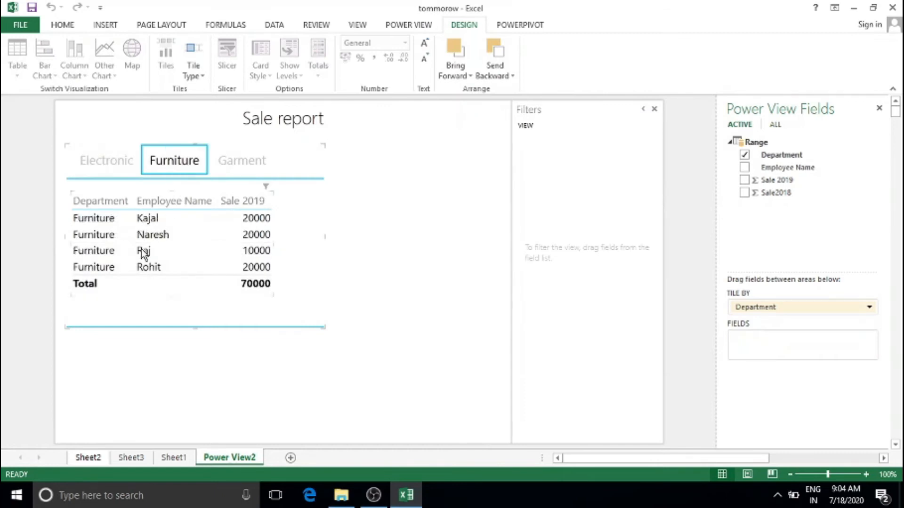
click(236, 169)
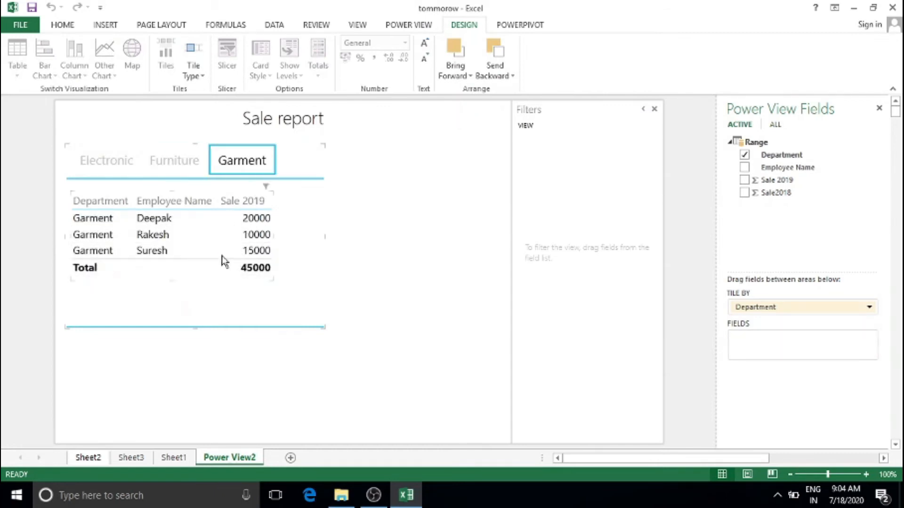
click(192, 76)
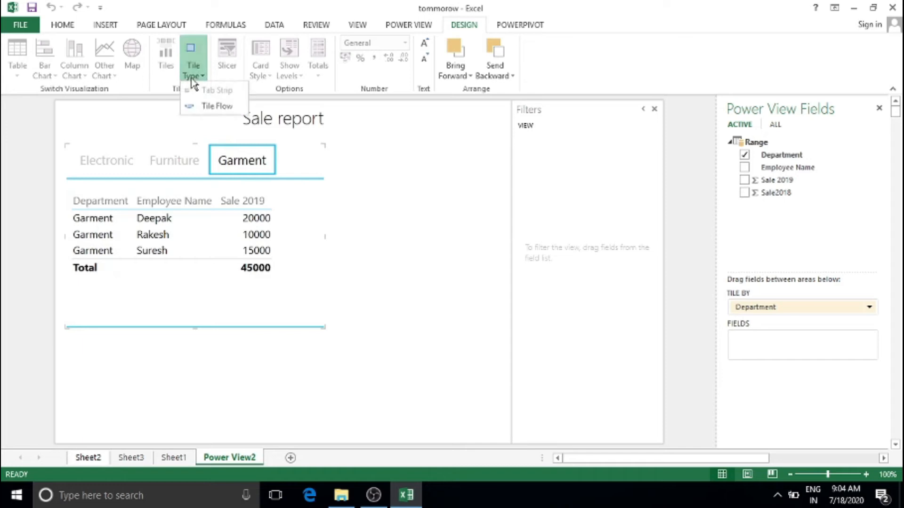
click(233, 106)
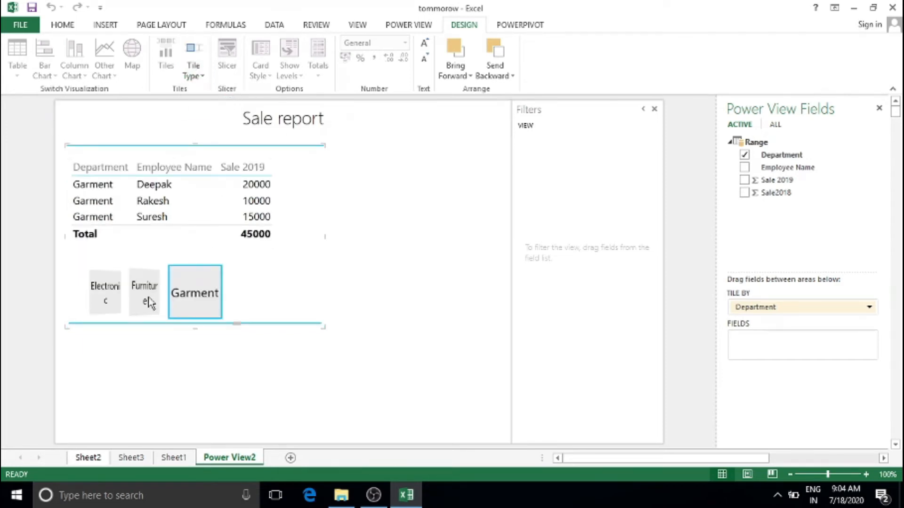
click(116, 294)
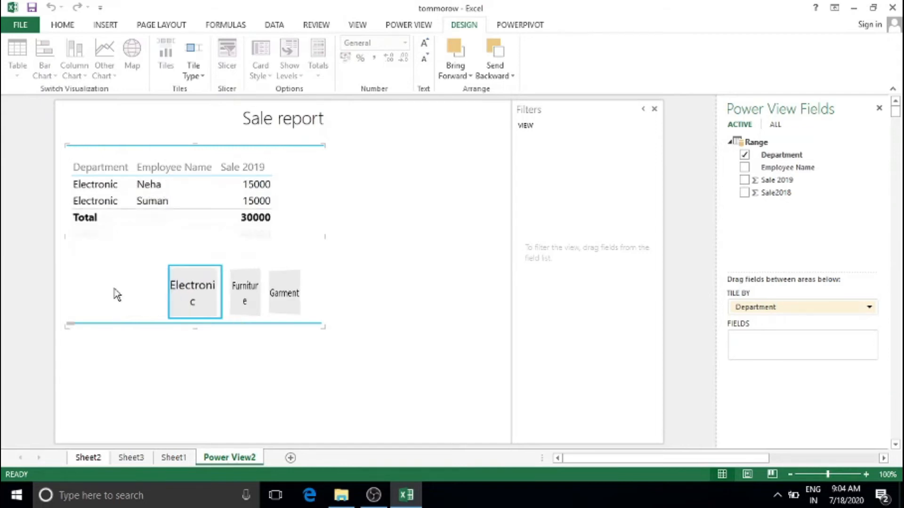
click(240, 303)
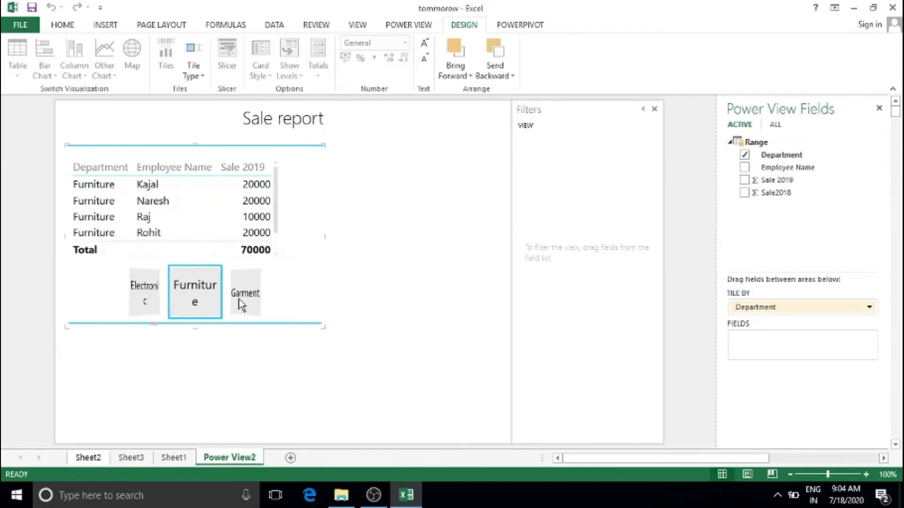
click(240, 303)
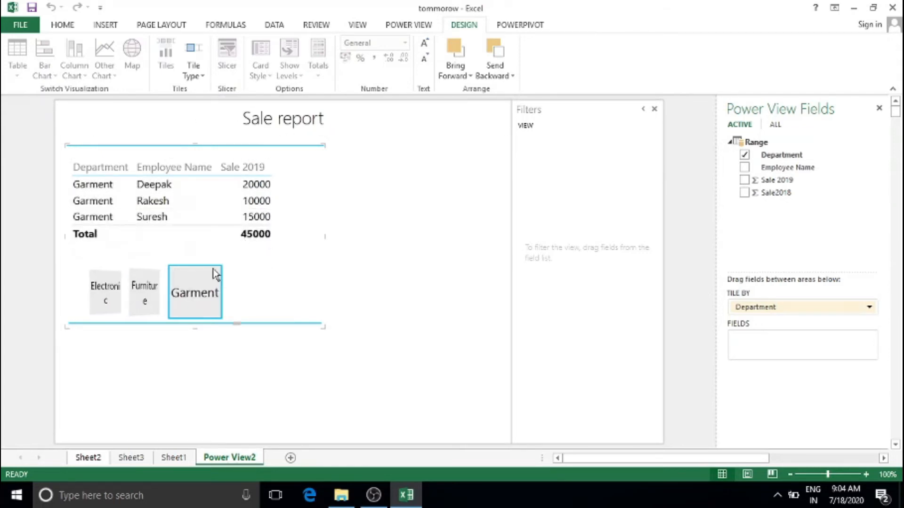
Select the Sale 2019 value 20000 and bring up the visualization type choices
click(176, 200)
click(171, 167)
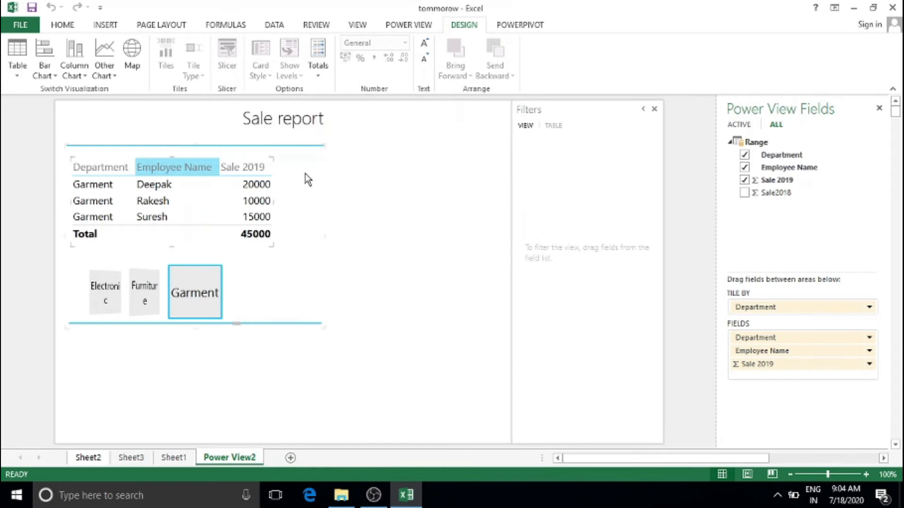
click(249, 187)
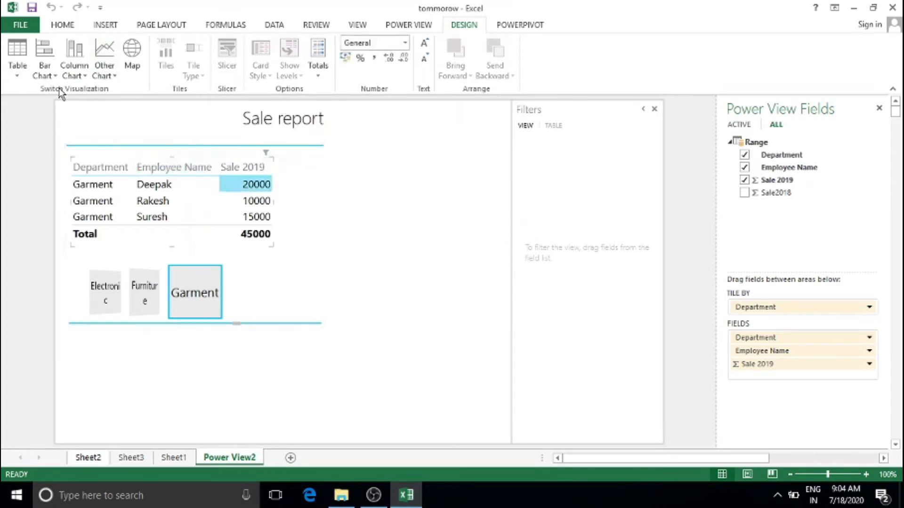
click(33, 69)
click(18, 64)
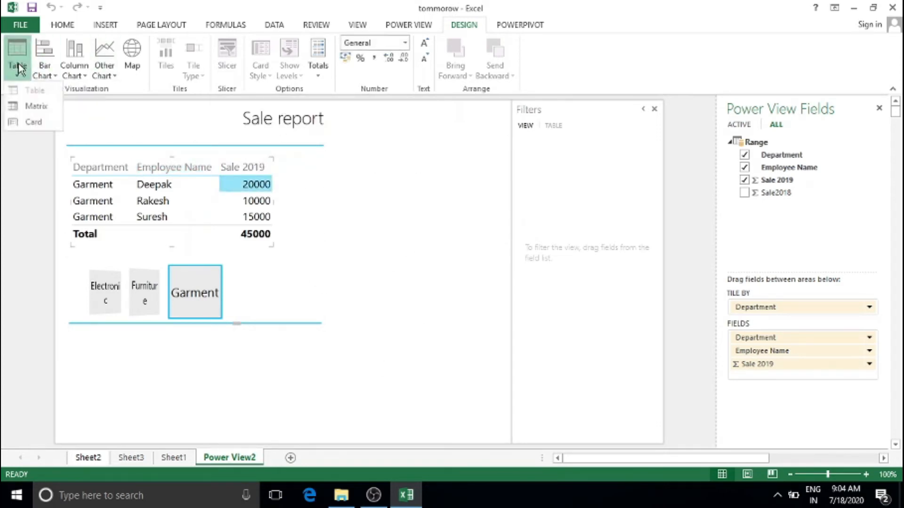
Turn the table into cards using the large Callout style
click(33, 124)
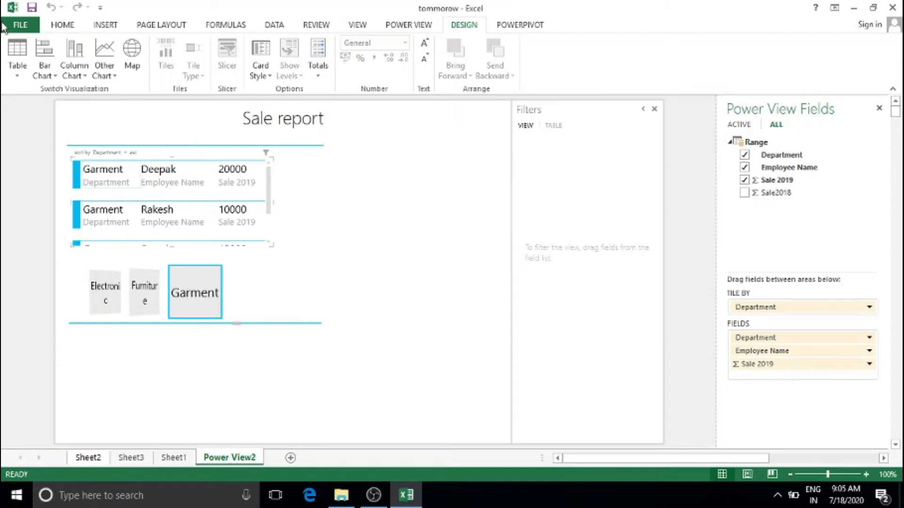
click(17, 66)
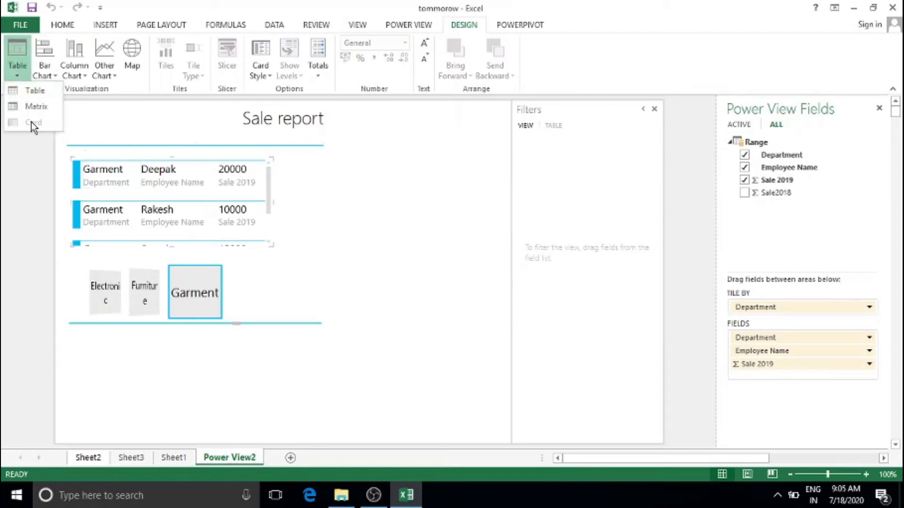
click(155, 186)
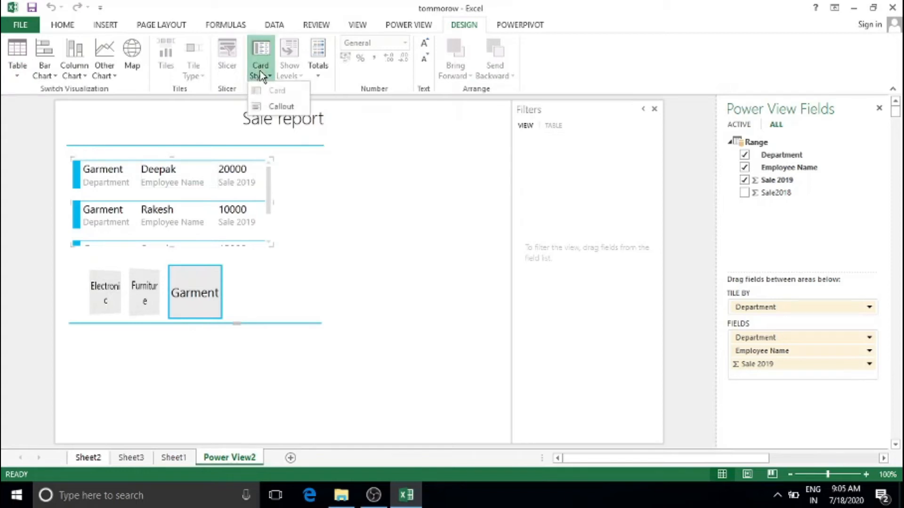
click(274, 102)
scroll(215, 171, down, 2)
drag(268, 221, 281, 180)
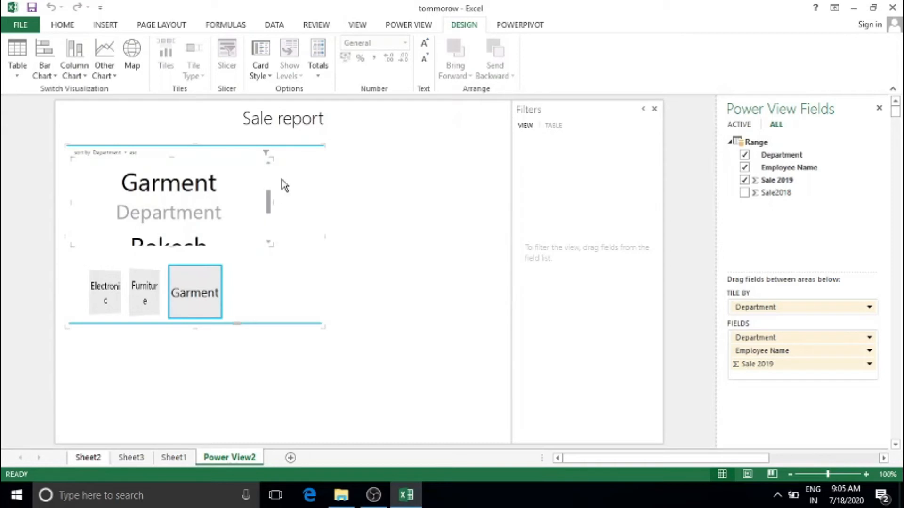
Show the Electronic department's cards and enlarge the tile area and cards
click(144, 294)
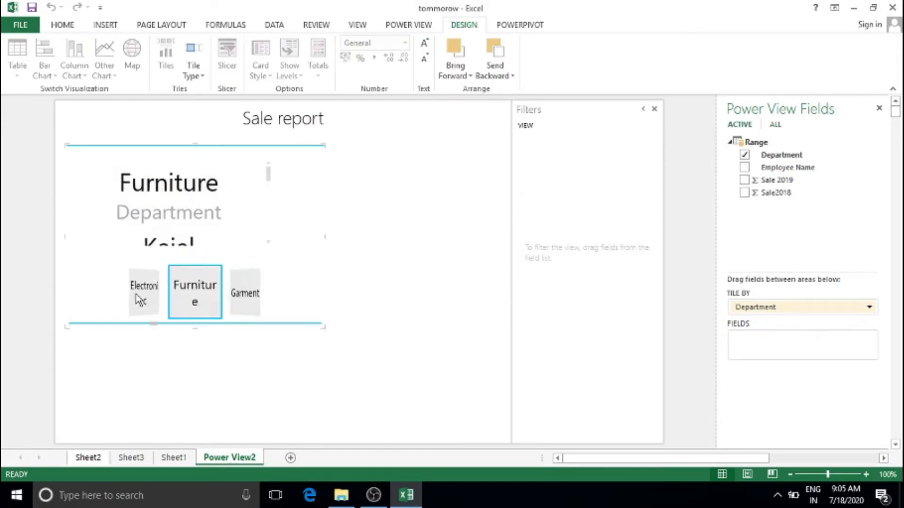
click(141, 296)
scroll(187, 200, down, 2)
scroll(187, 197, up, 2)
scroll(188, 196, down, 2)
scroll(182, 227, up, 2)
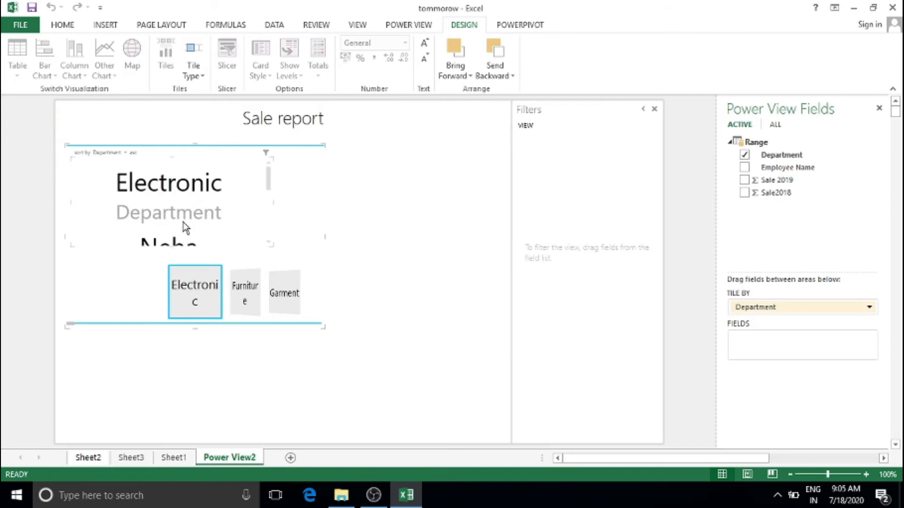
drag(322, 328, 427, 442)
scroll(218, 246, down, 2)
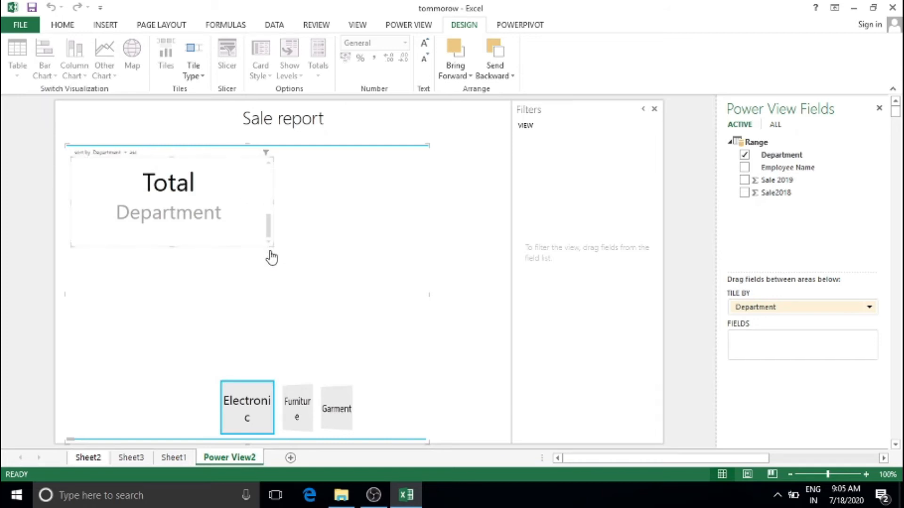
drag(271, 242, 347, 343)
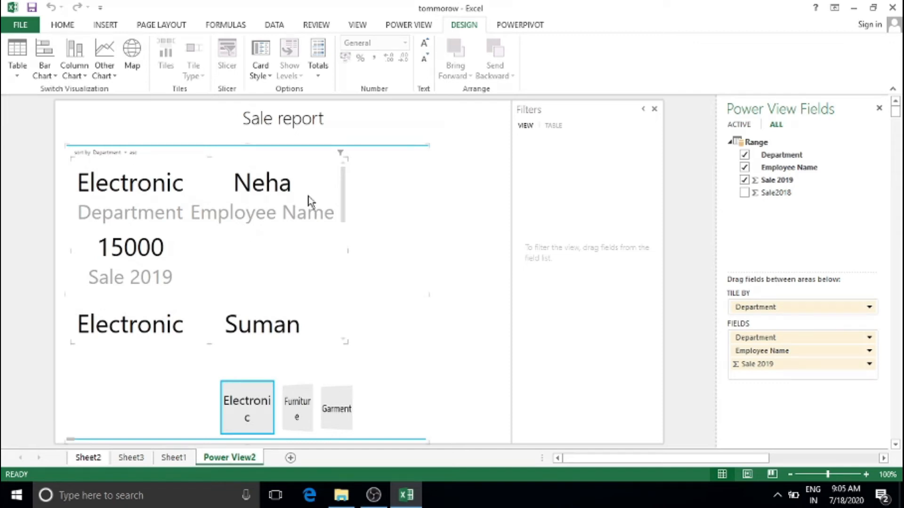
scroll(188, 276, down, 3)
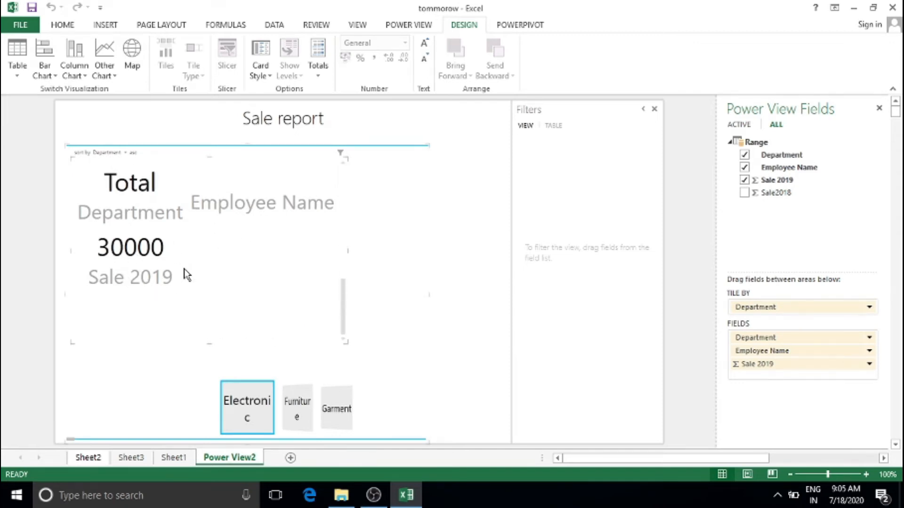
scroll(185, 269, up, 3)
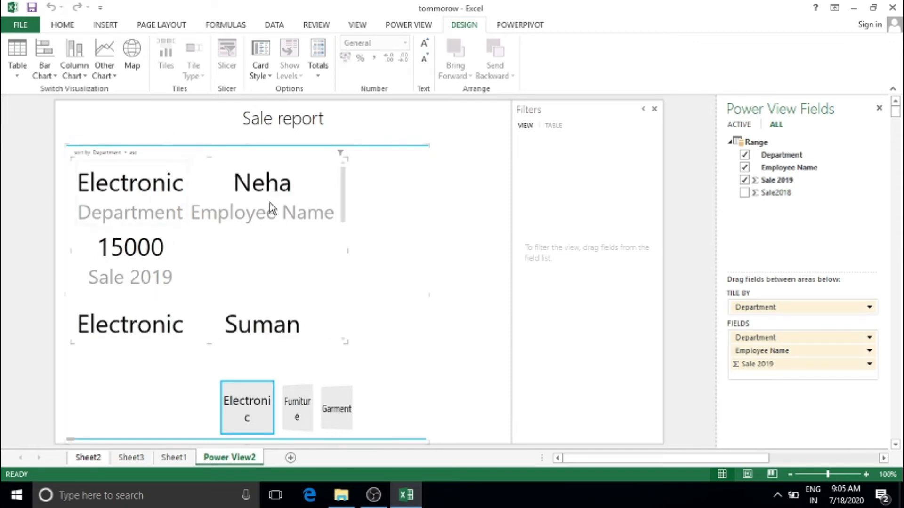
Remove totals, restore them as rows, then turn the cards back into a table
click(313, 70)
click(329, 95)
scroll(259, 211, down, 2)
scroll(210, 194, up, 2)
click(329, 74)
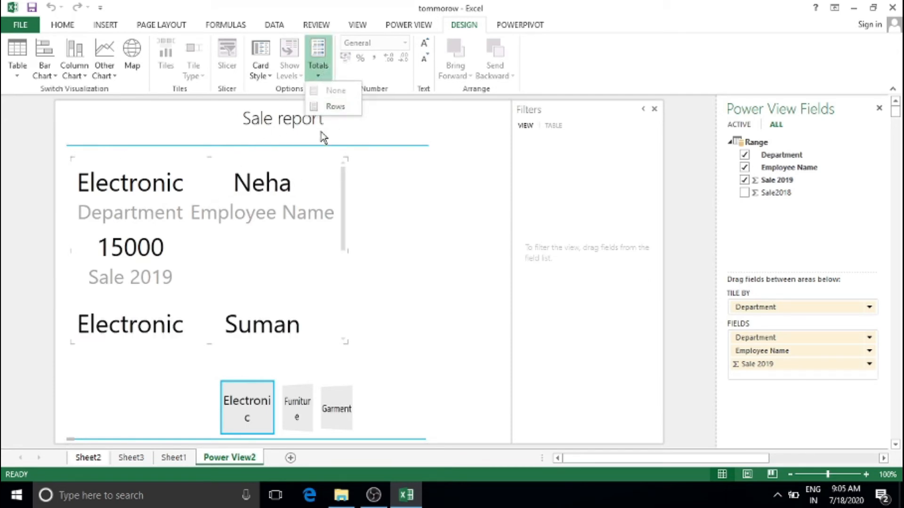
click(335, 105)
scroll(232, 191, down, 2)
scroll(232, 190, up, 2)
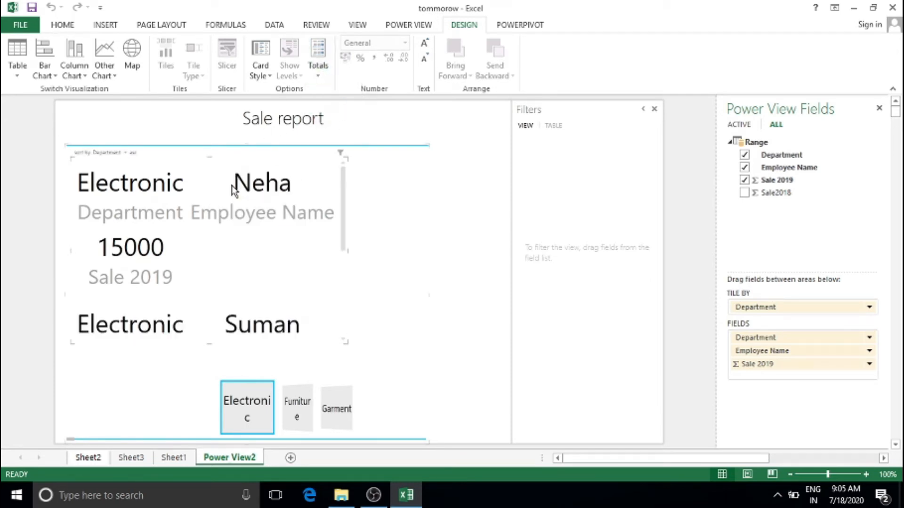
click(17, 70)
click(23, 81)
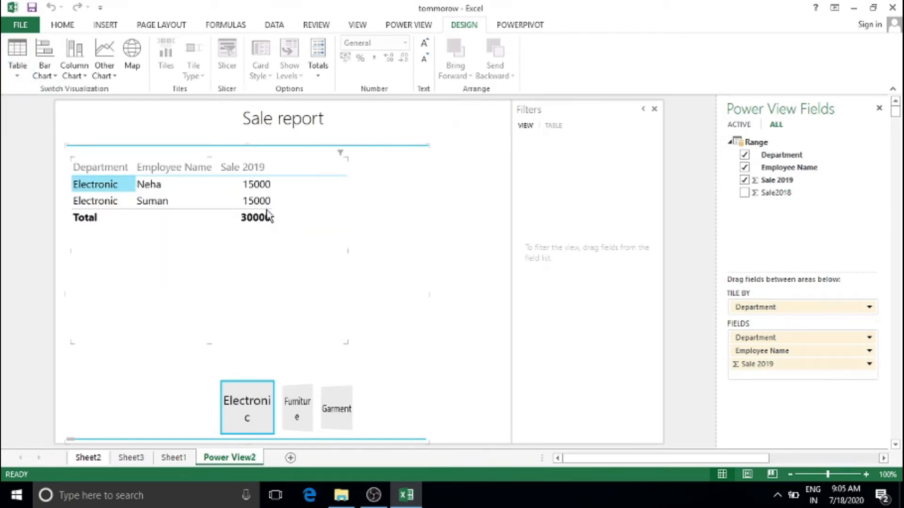
Try Currency, Percentage, Number, then General formats on the Sale 2019 values
click(256, 185)
click(404, 43)
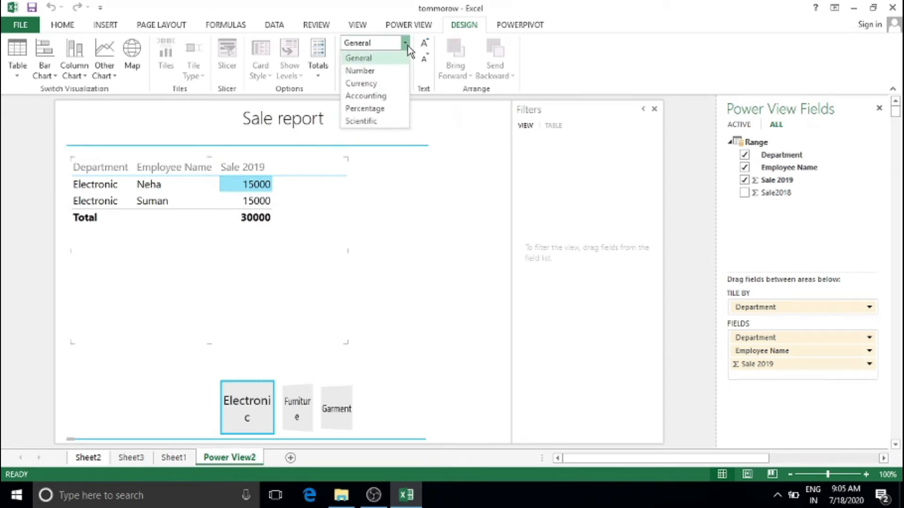
click(380, 86)
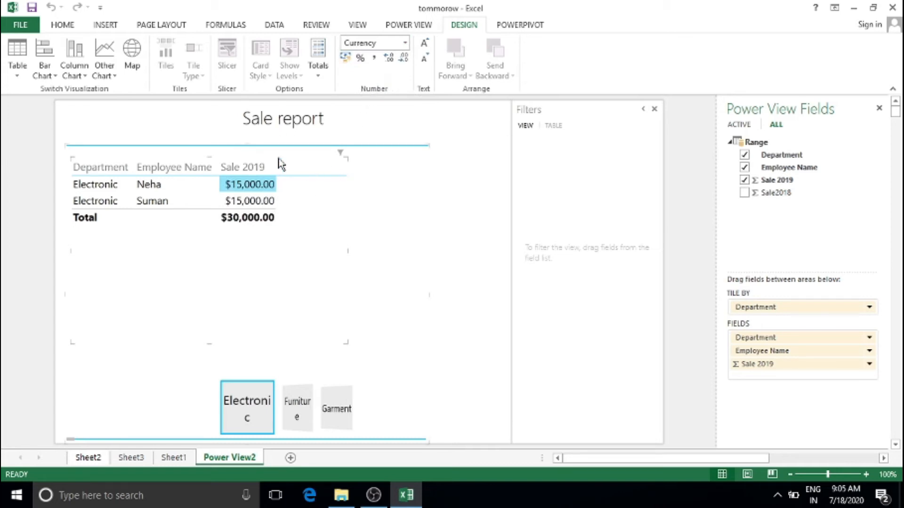
click(405, 44)
click(404, 45)
click(404, 44)
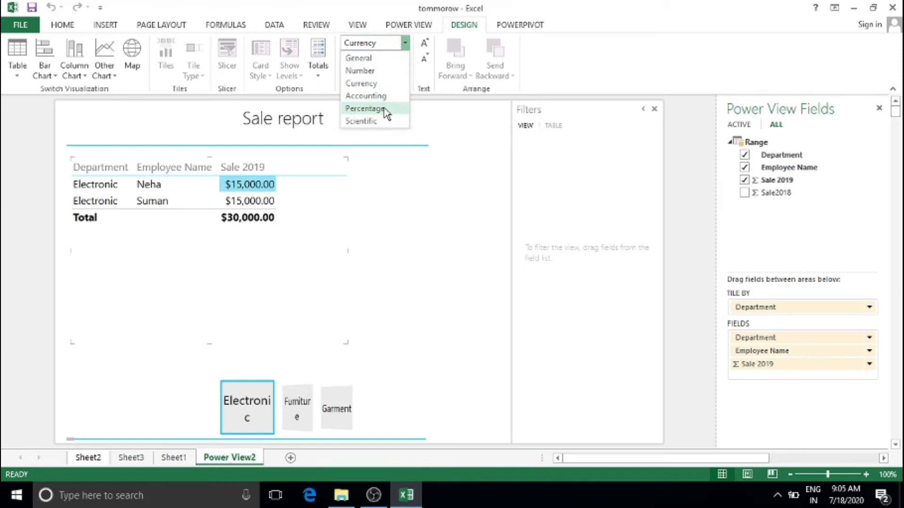
click(365, 108)
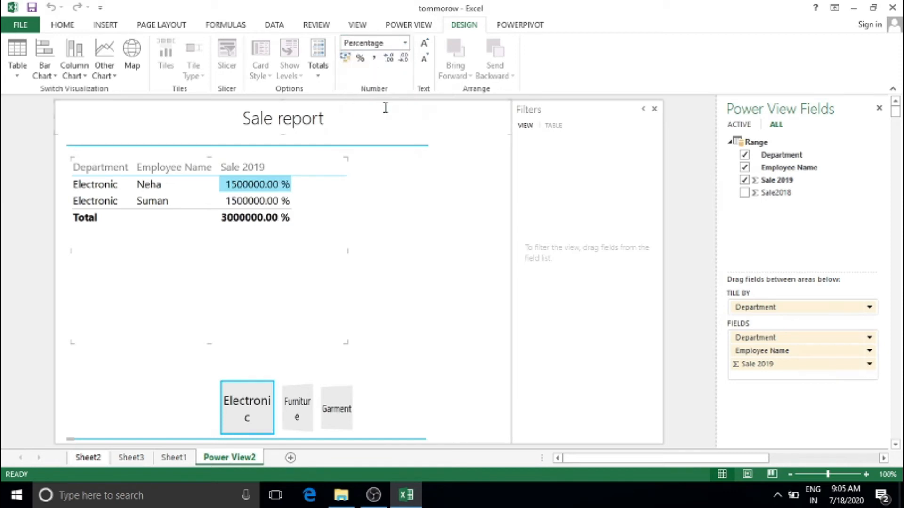
click(402, 44)
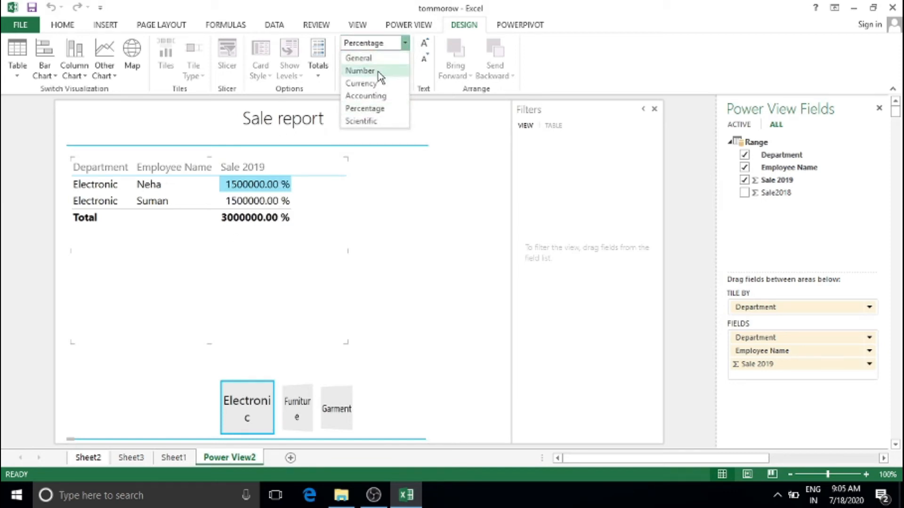
click(378, 71)
click(405, 44)
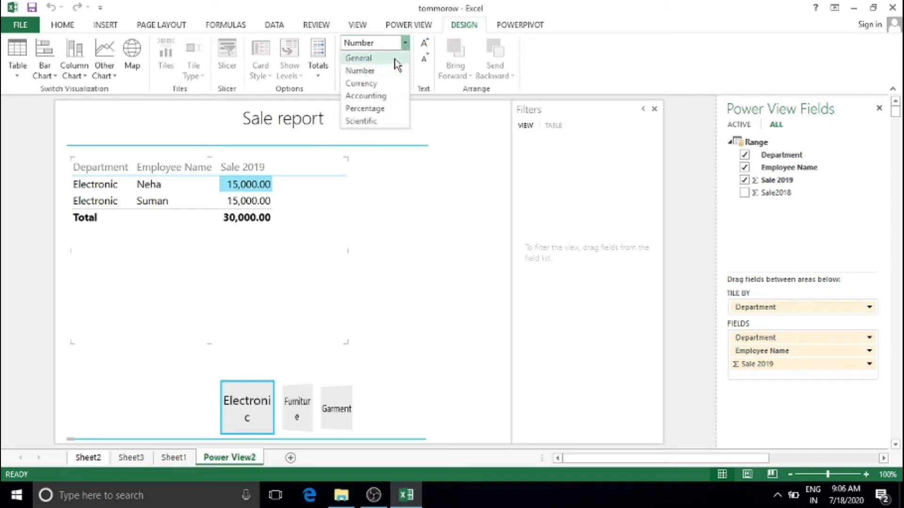
click(394, 58)
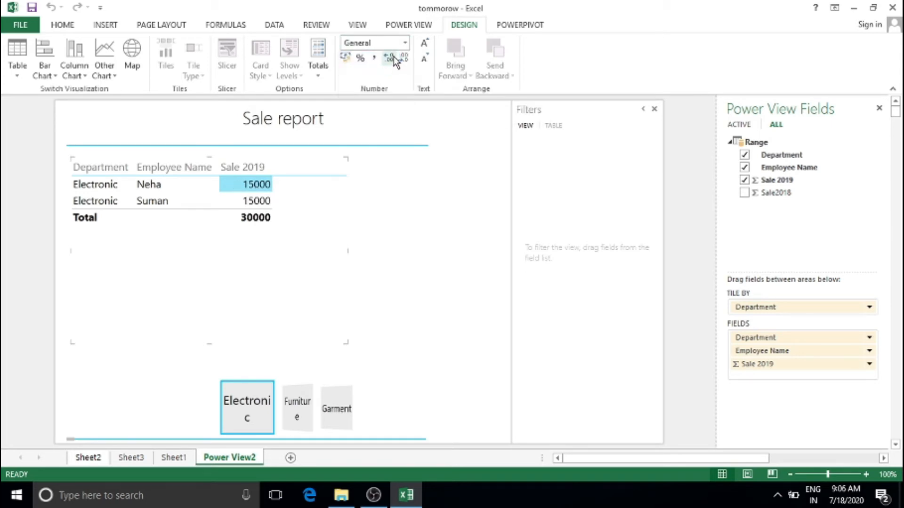
After trying Accounting and Percent, apply comma style to Sale 2019 with one decimal (15,000.0)
click(346, 57)
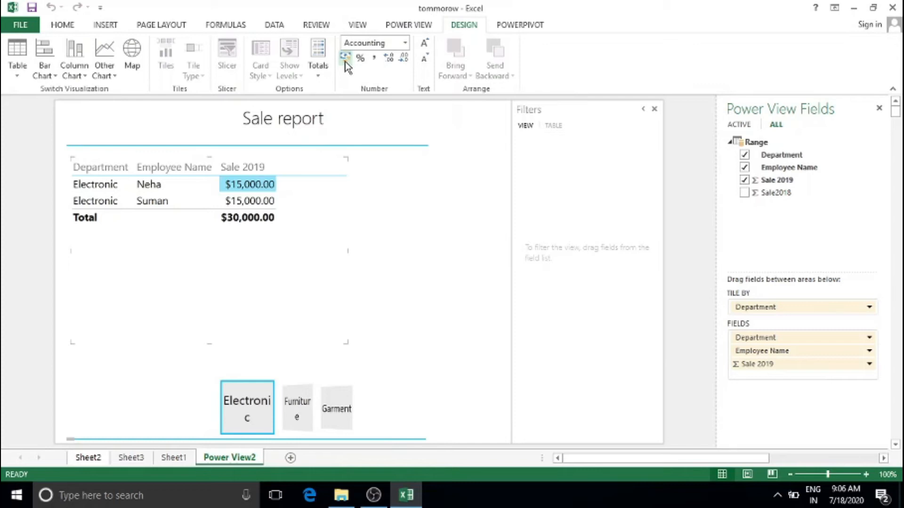
click(360, 59)
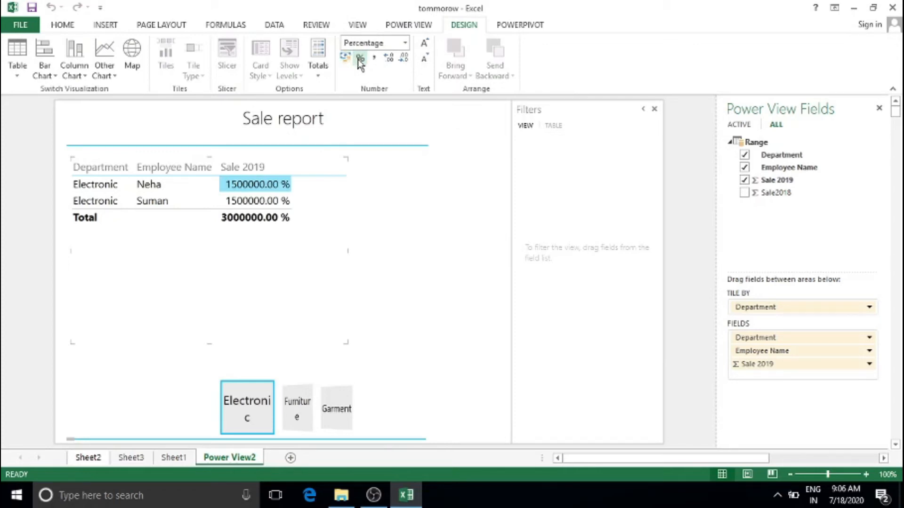
click(373, 58)
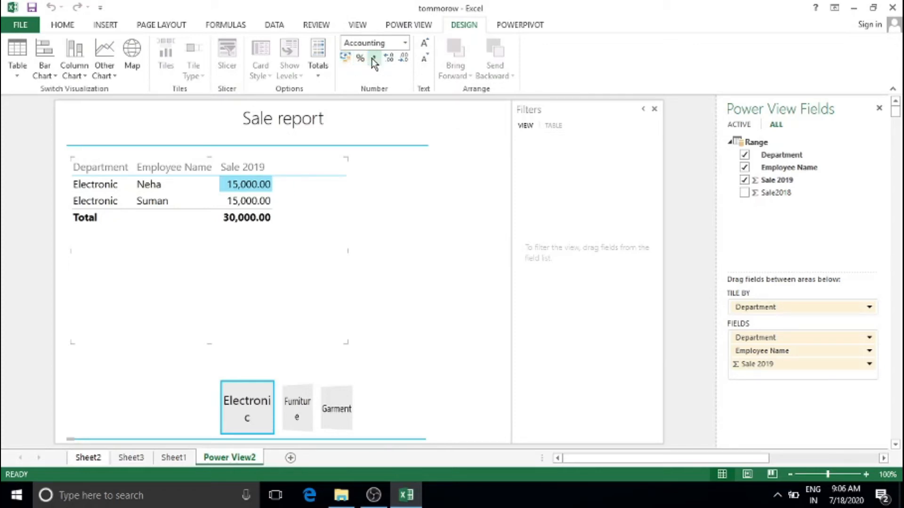
click(388, 59)
click(389, 59)
click(403, 58)
click(404, 58)
click(403, 59)
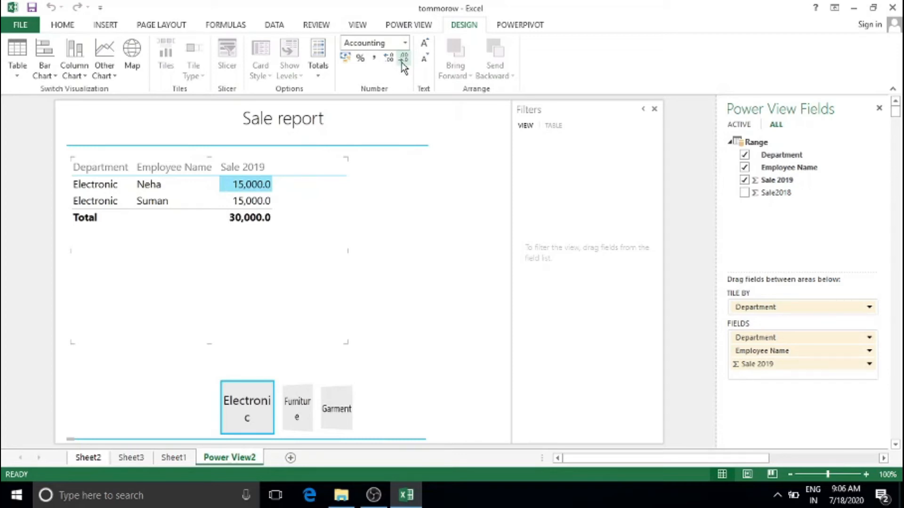
Enlarge the Electronic table's font three steps net, then reselect the table
click(424, 45)
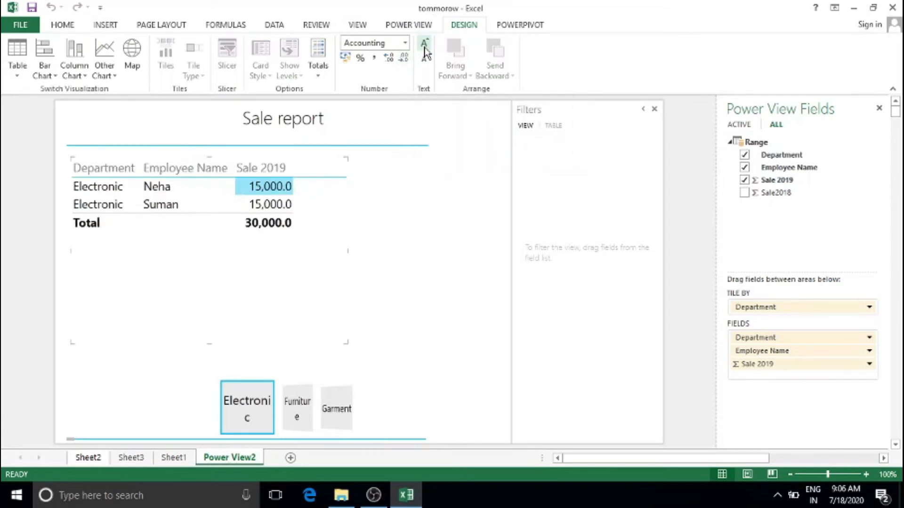
click(424, 45)
click(424, 46)
click(425, 59)
click(424, 43)
click(424, 44)
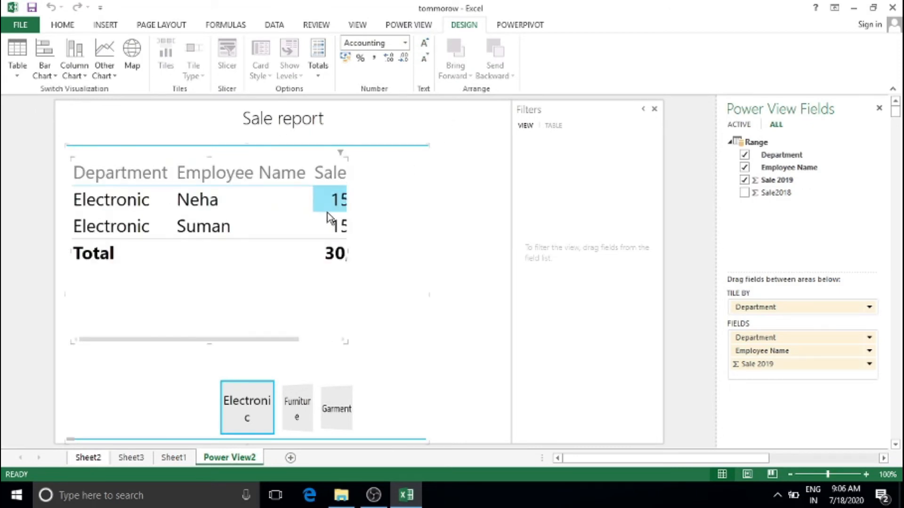
click(240, 202)
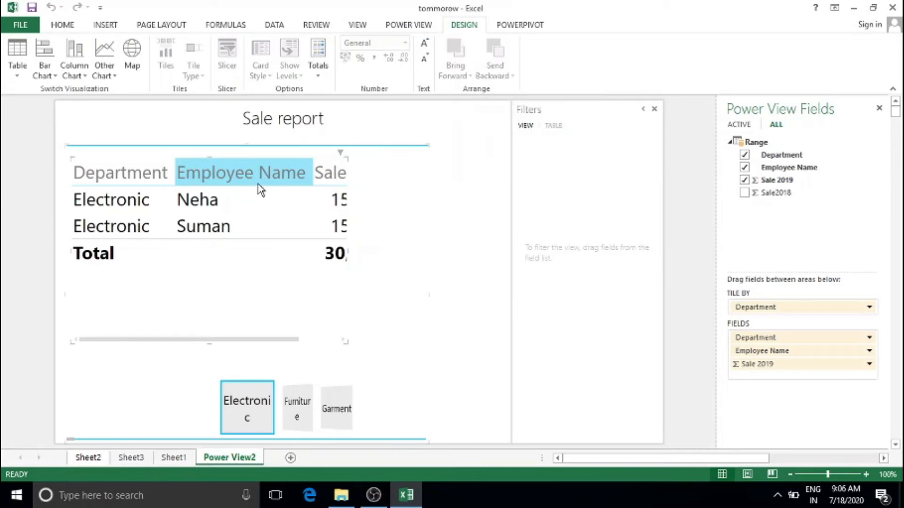
click(470, 216)
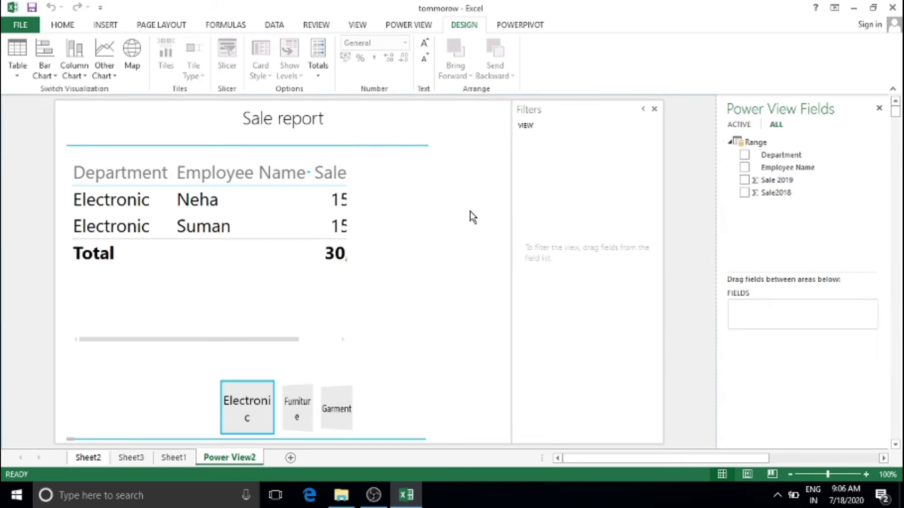
click(289, 234)
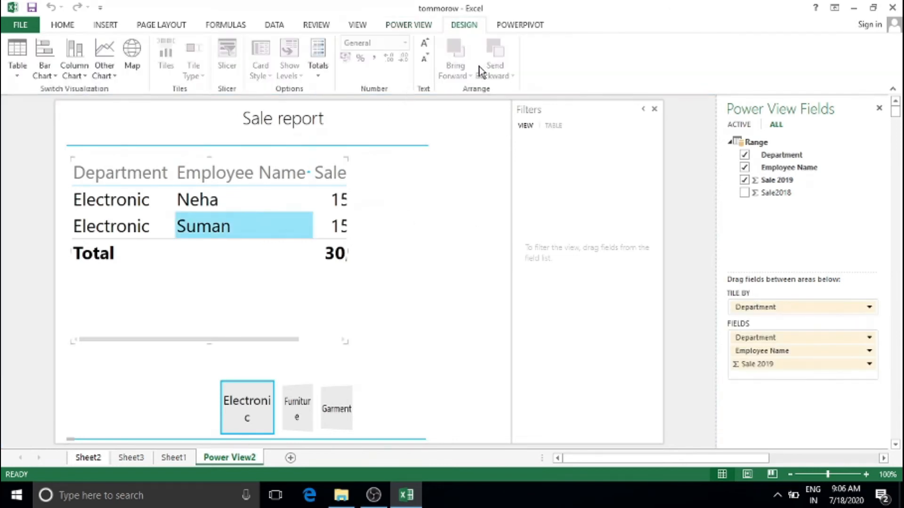
click(411, 25)
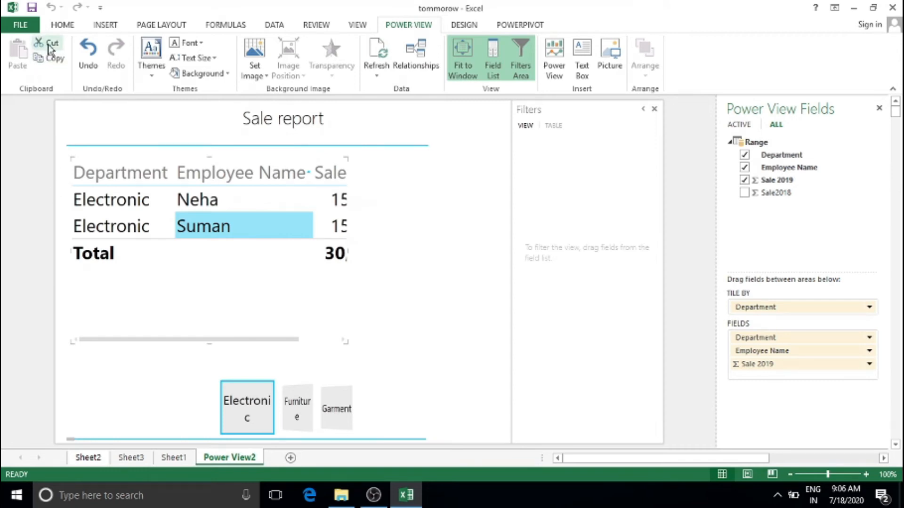
click(156, 210)
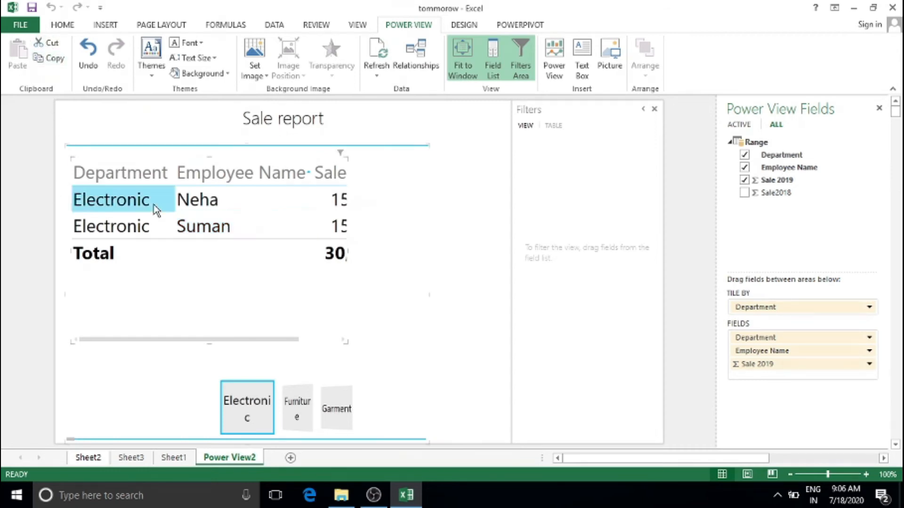
click(49, 42)
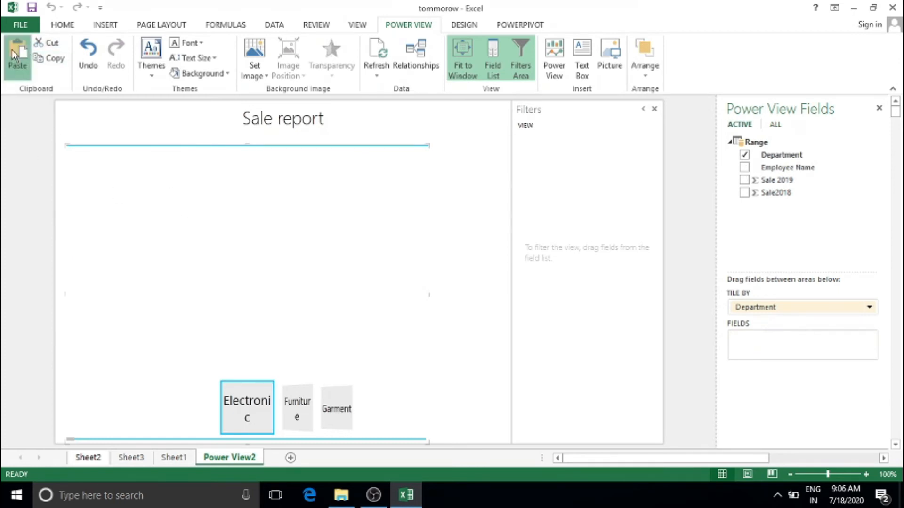
key(ctrl+v)
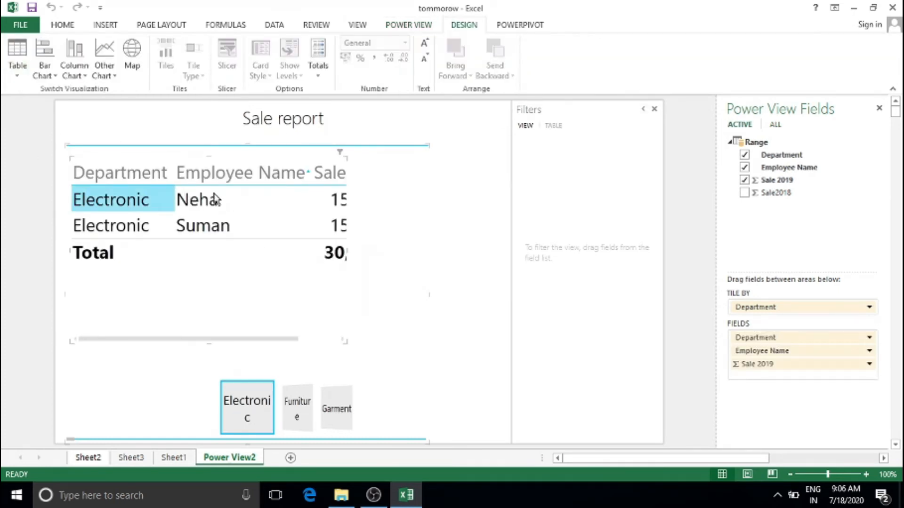
click(409, 25)
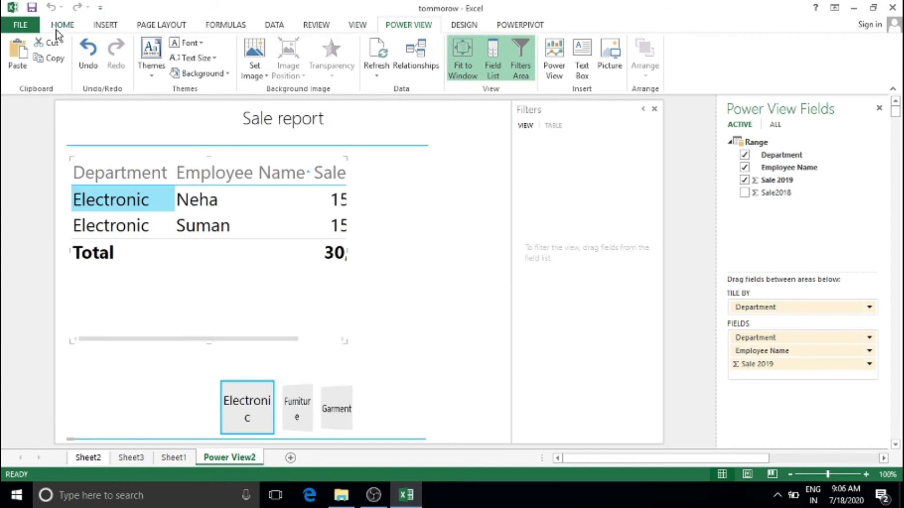
click(88, 66)
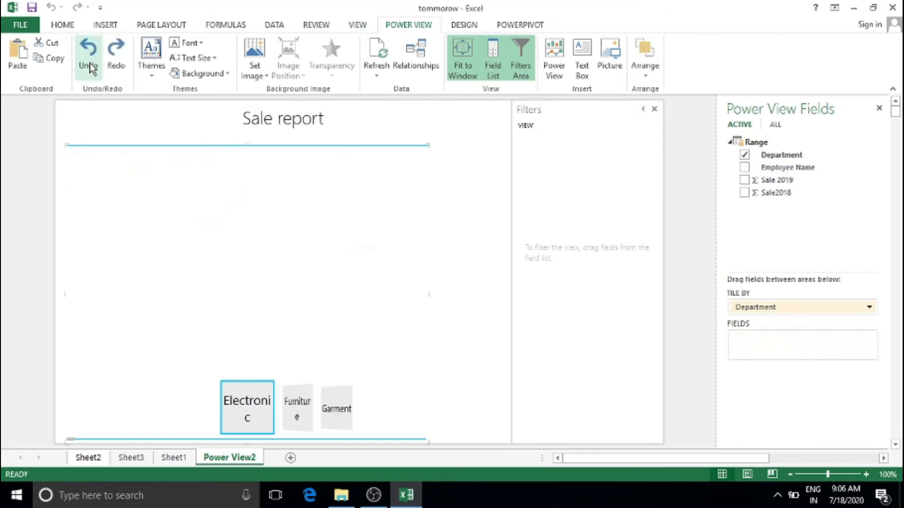
click(116, 55)
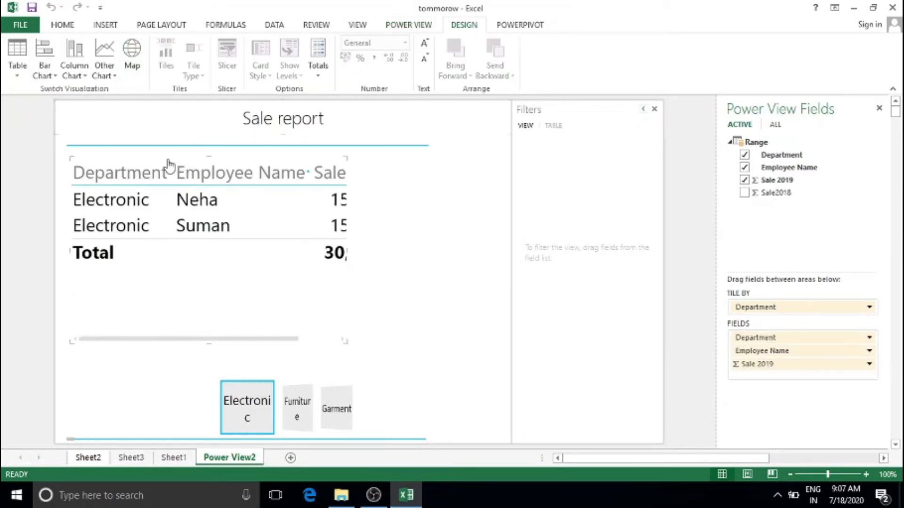
Set the Sale report font to Cambria and the text size to 125%
click(409, 25)
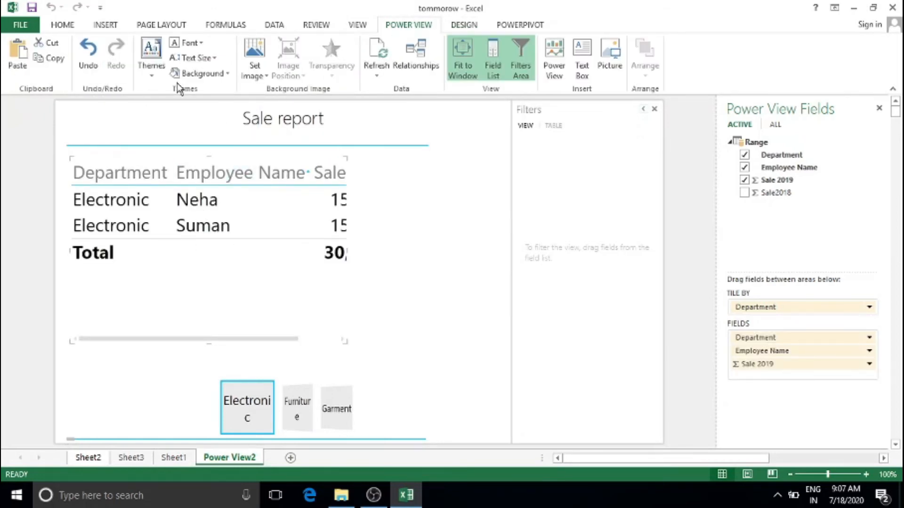
click(200, 43)
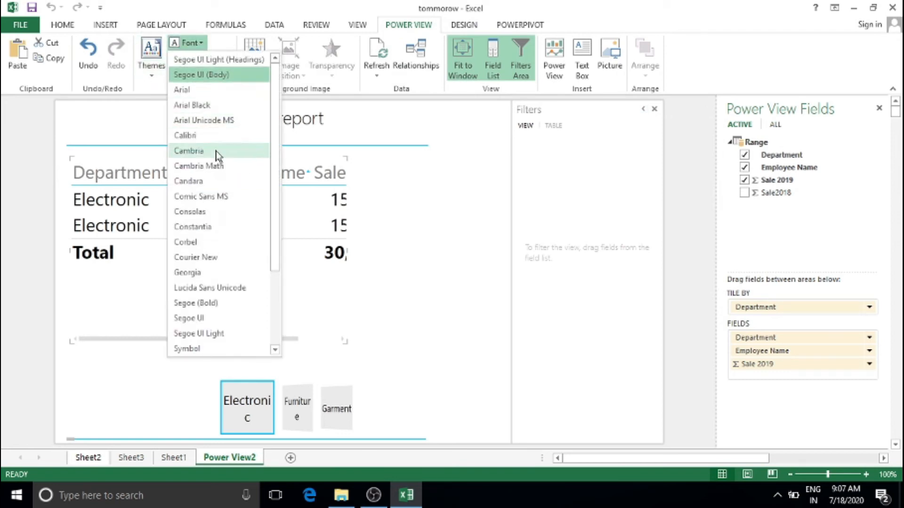
click(193, 156)
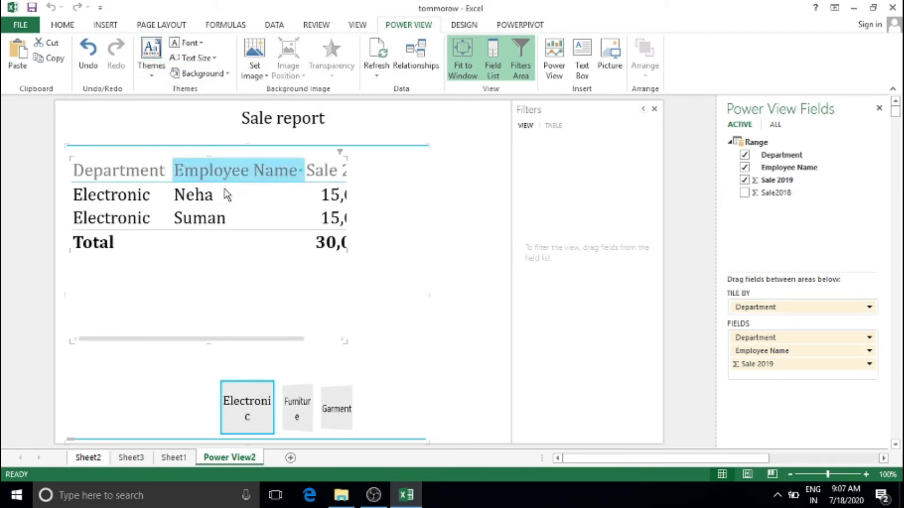
click(200, 58)
click(185, 123)
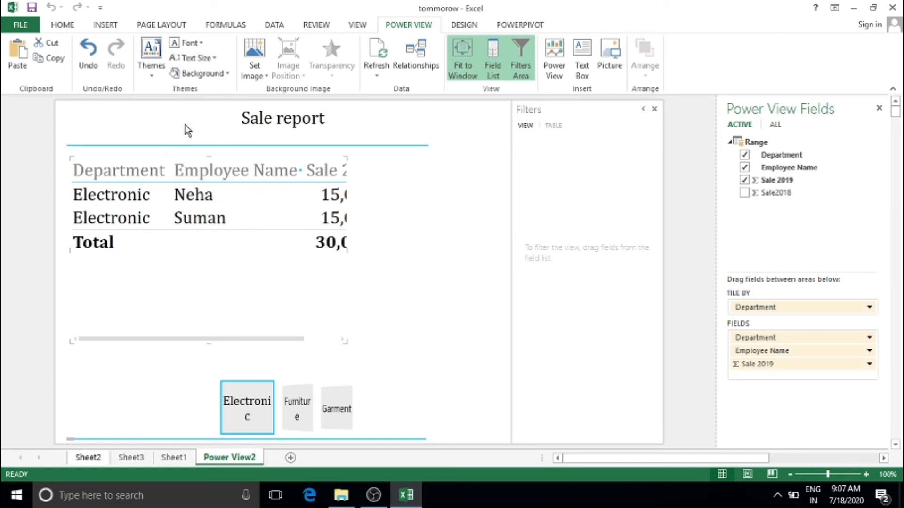
click(202, 74)
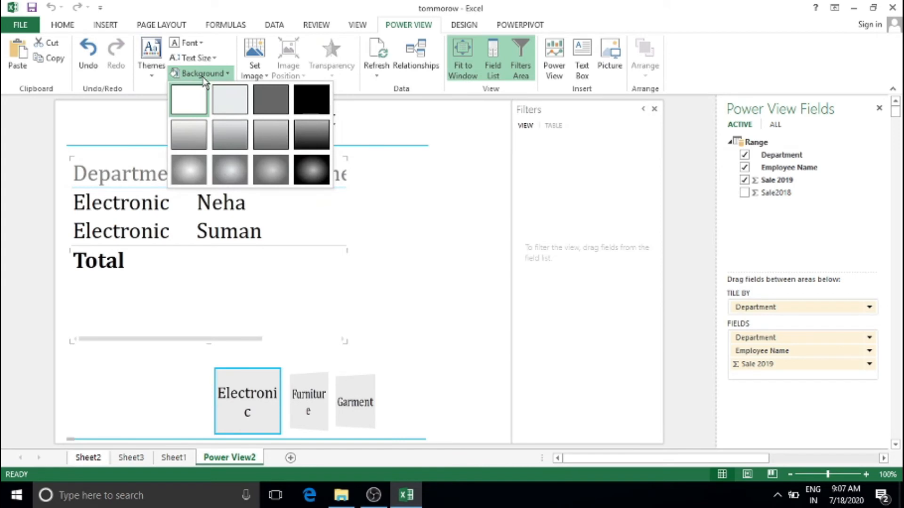
Choose the black background swatch so the report shows white text on black
click(142, 69)
click(141, 69)
click(141, 69)
click(142, 69)
click(201, 74)
click(311, 105)
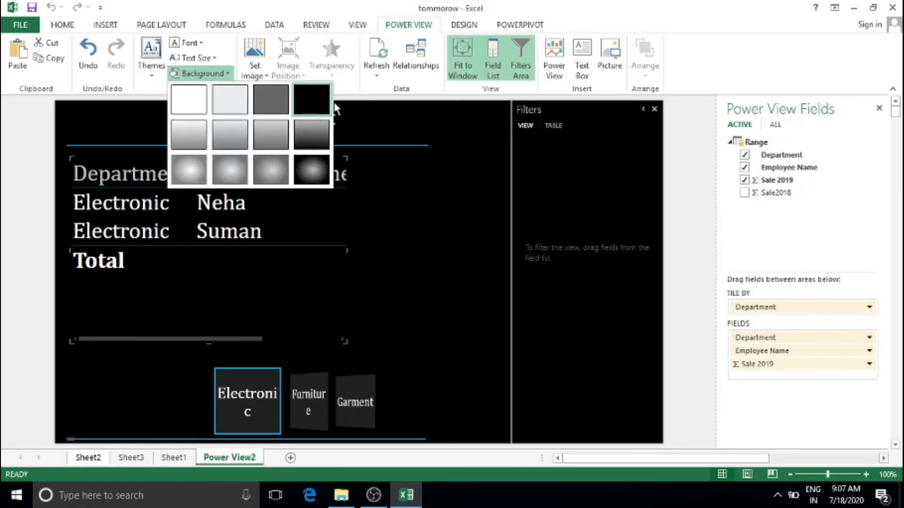
click(451, 222)
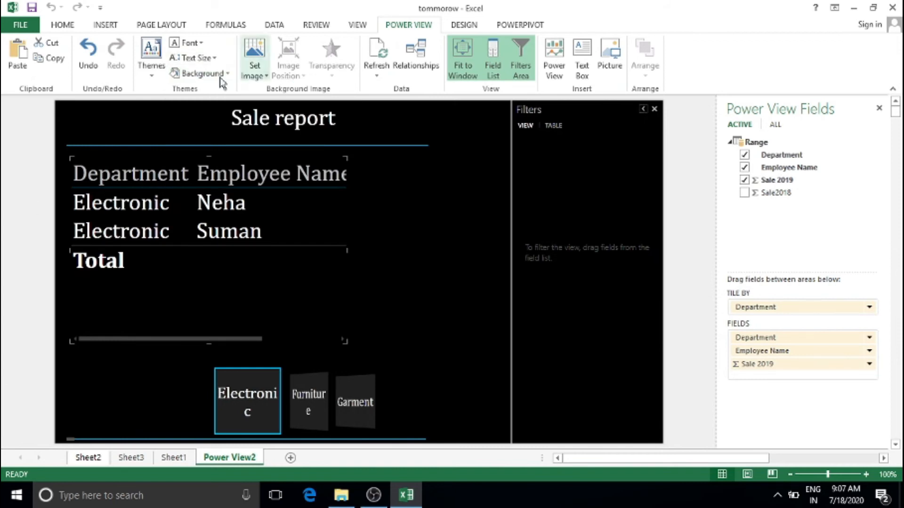
Try several report themes, including a serif theme with salmon accents
click(156, 72)
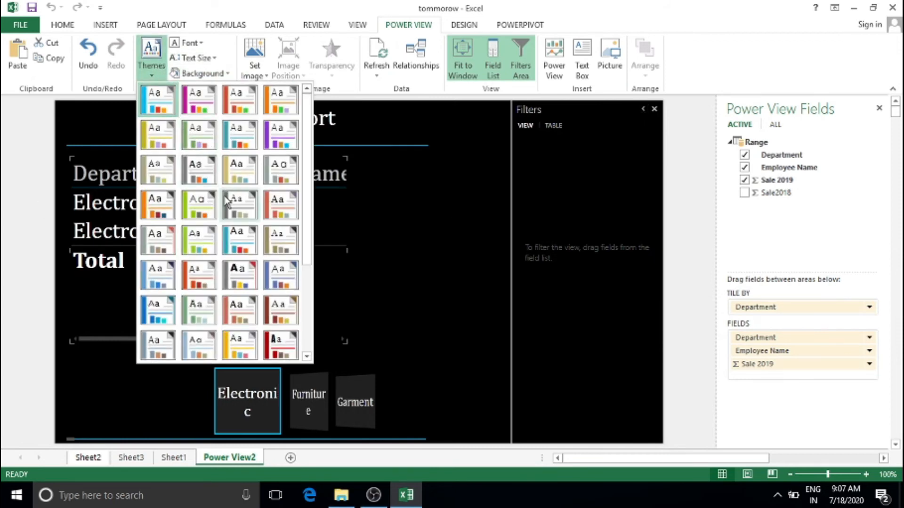
click(235, 243)
click(151, 61)
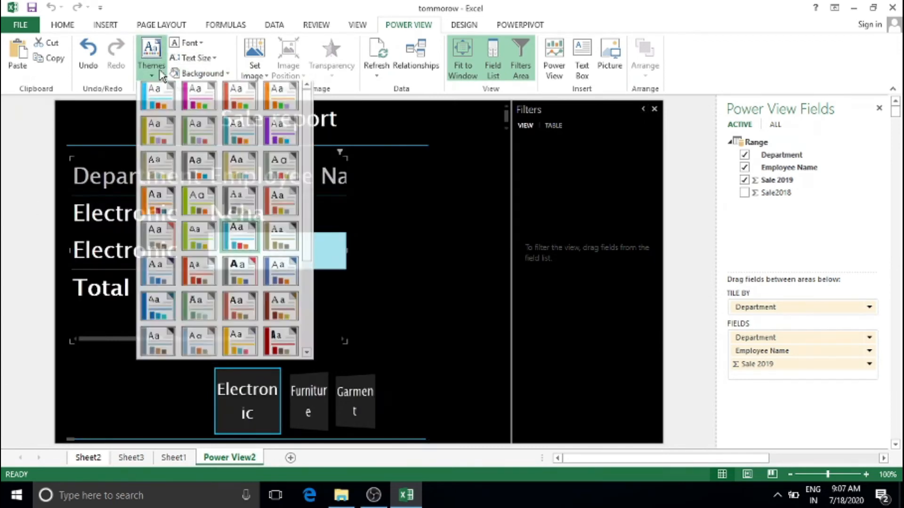
click(203, 282)
click(152, 56)
click(242, 220)
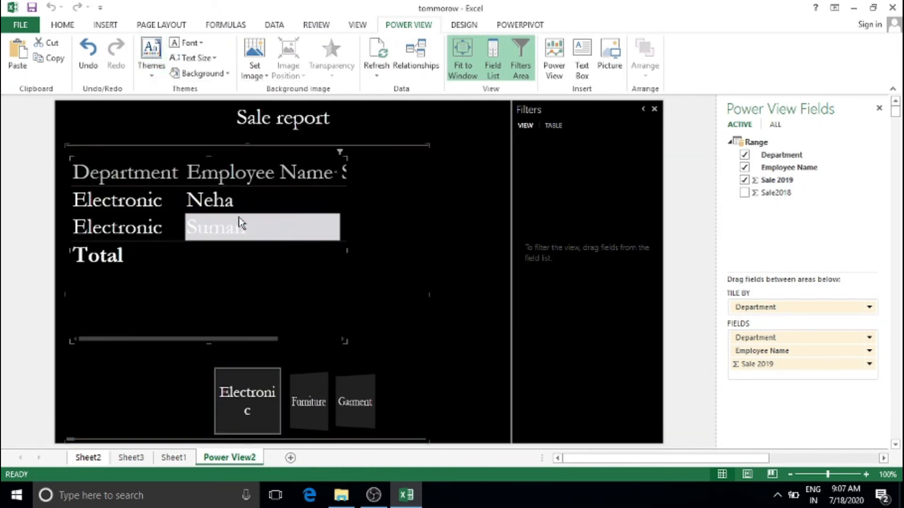
Try a beige gradient background and a grey-lime theme, then apply the light-blue, larger-font theme
click(206, 74)
click(230, 134)
click(151, 56)
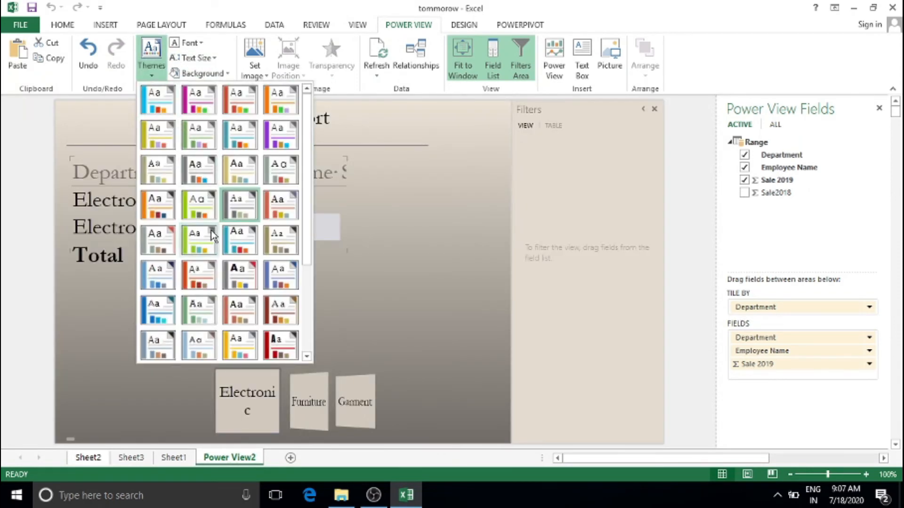
click(198, 239)
click(151, 55)
click(276, 217)
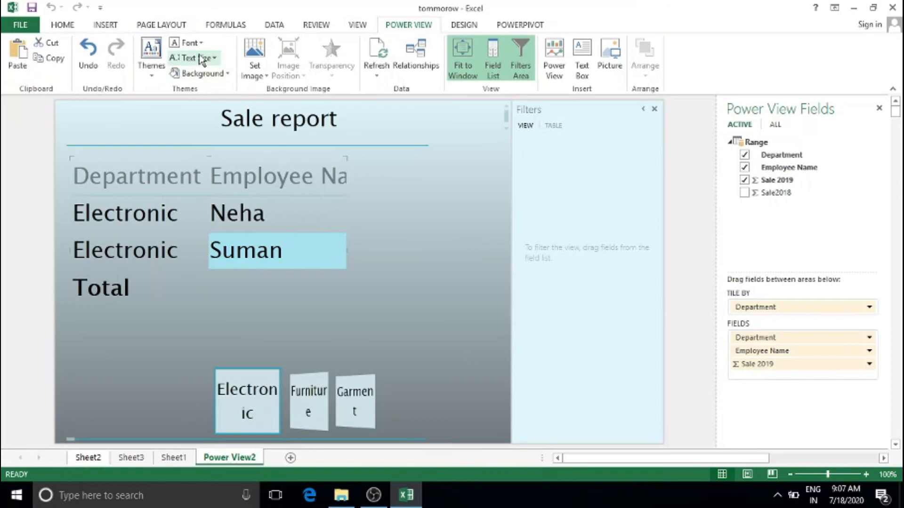
Set the shortcut tricks thumbnail picture as the report's background image
click(254, 80)
click(264, 89)
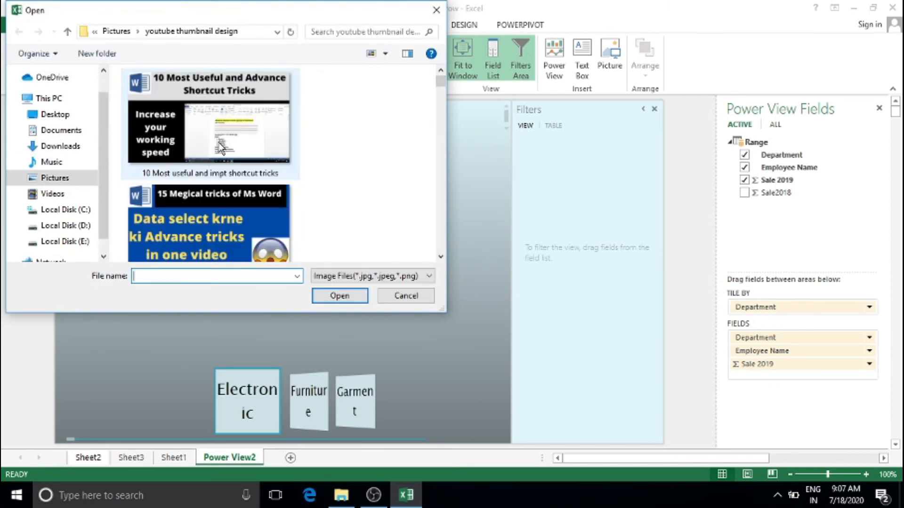
click(221, 148)
click(315, 296)
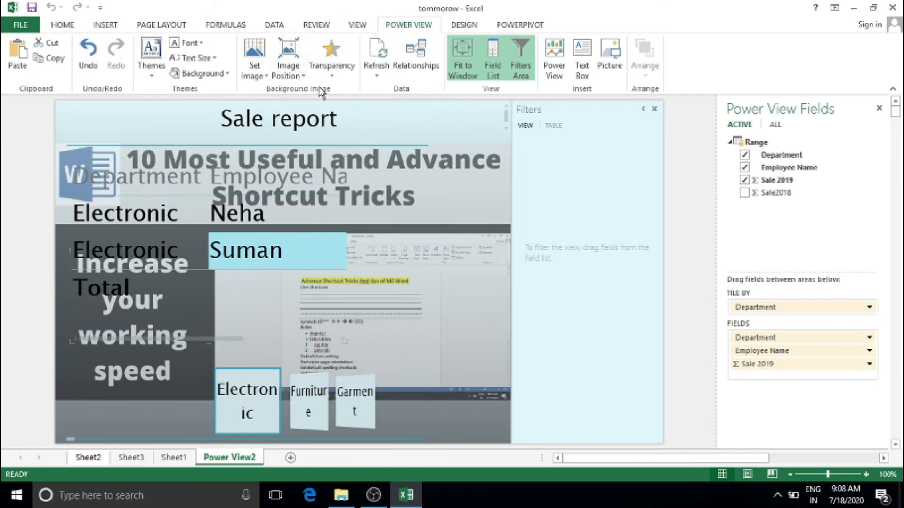
Try Stretch and Tile placement for the background picture, then centre it
click(299, 74)
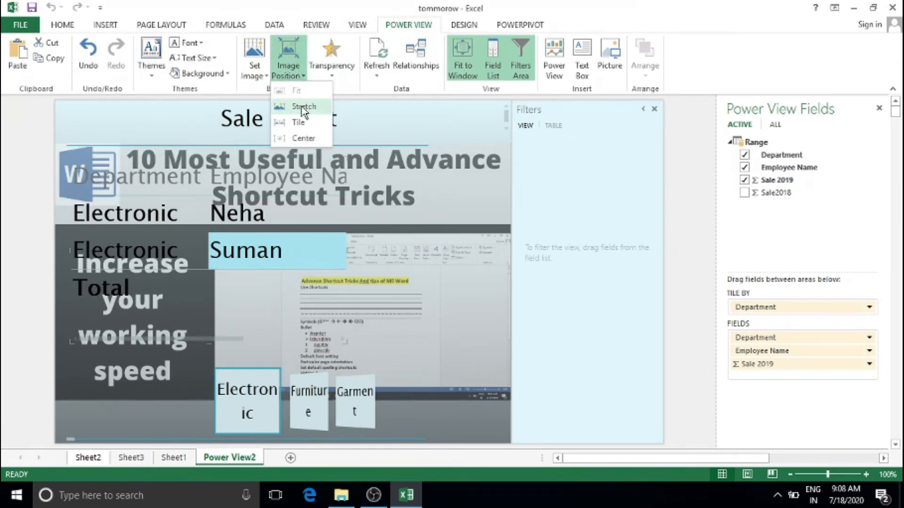
click(302, 107)
click(296, 74)
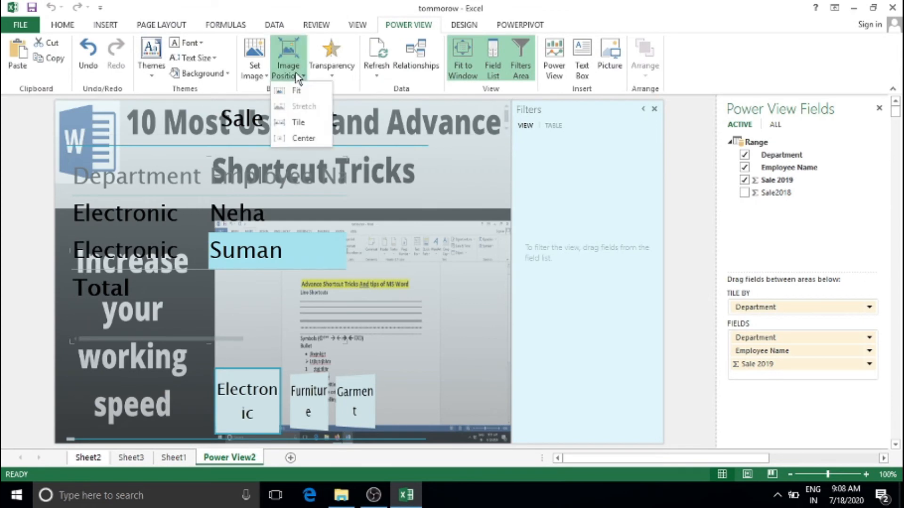
click(297, 124)
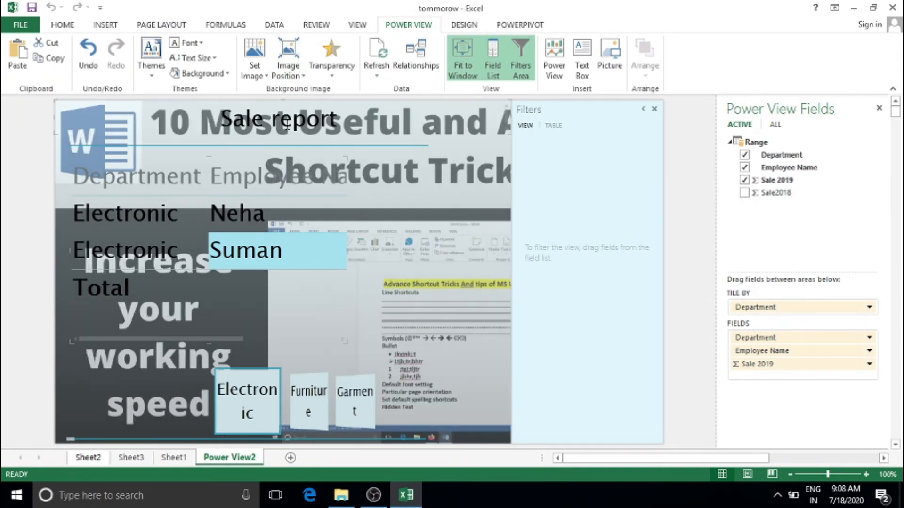
click(289, 70)
click(307, 138)
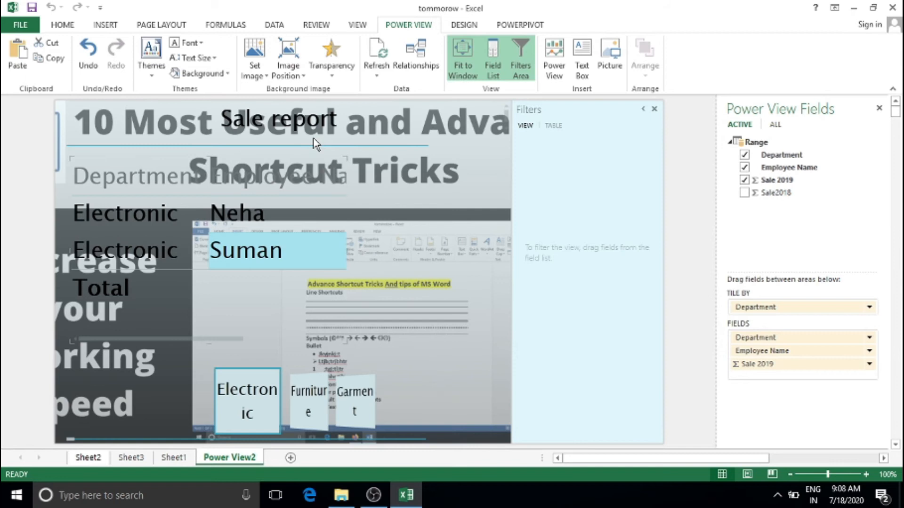
click(295, 68)
Try several transparency levels on the background picture, ending at about 60%
click(331, 68)
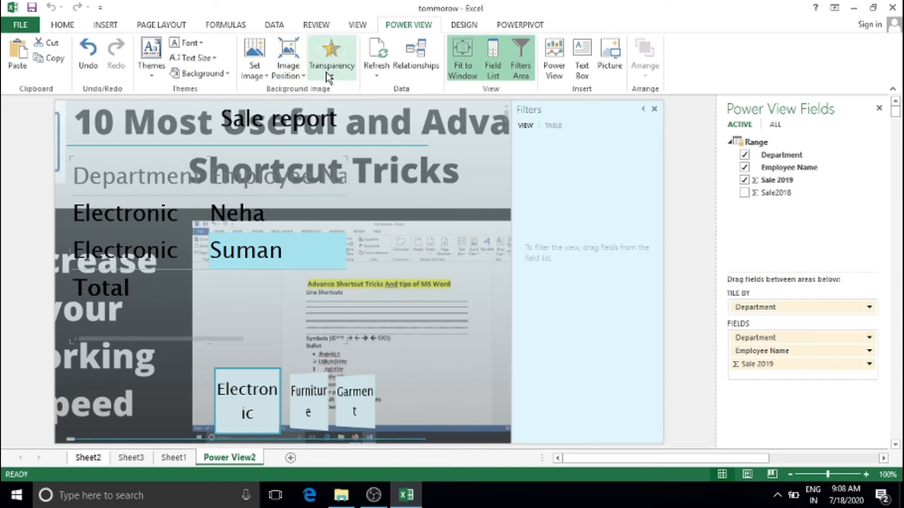
click(325, 198)
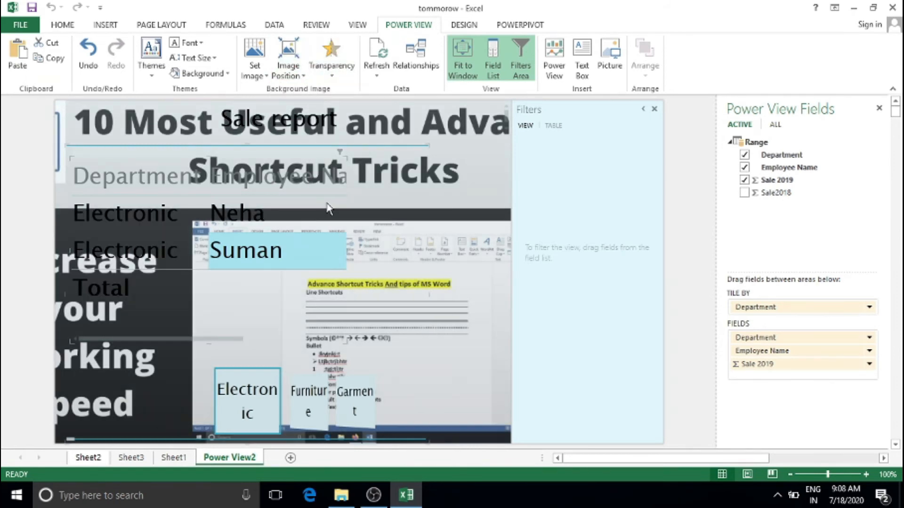
click(344, 68)
click(320, 236)
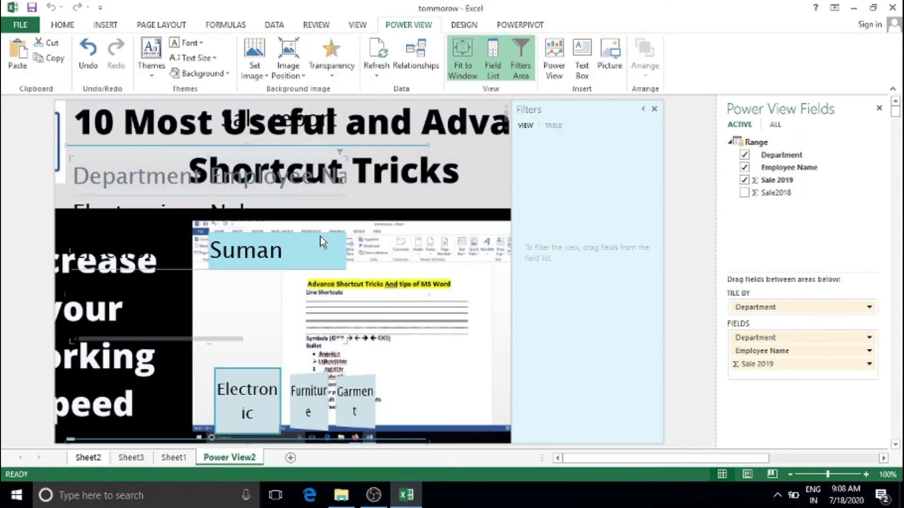
click(320, 71)
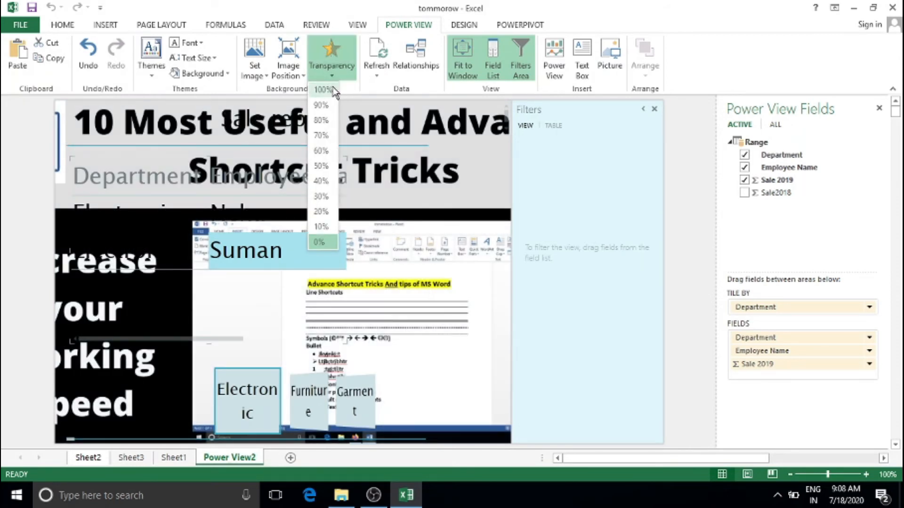
click(331, 93)
click(332, 70)
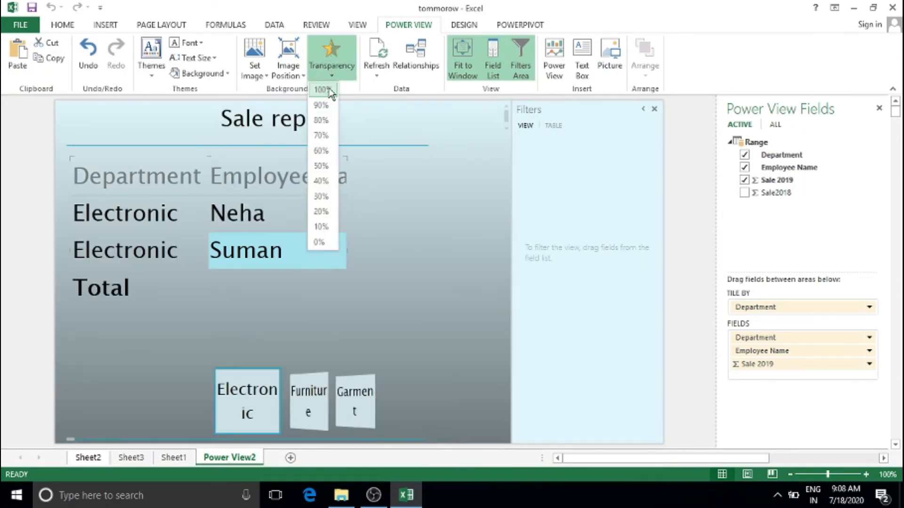
click(318, 157)
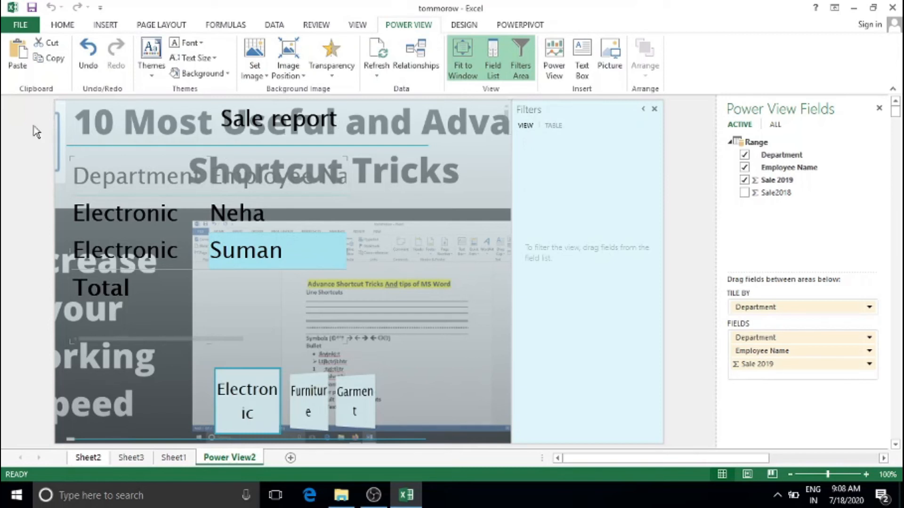
Remove the report's background image and refresh all its data
click(254, 71)
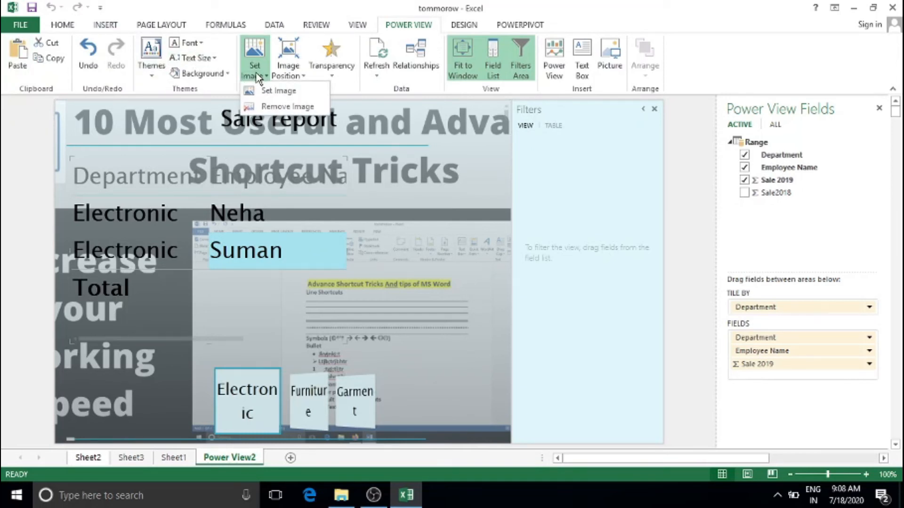
click(269, 108)
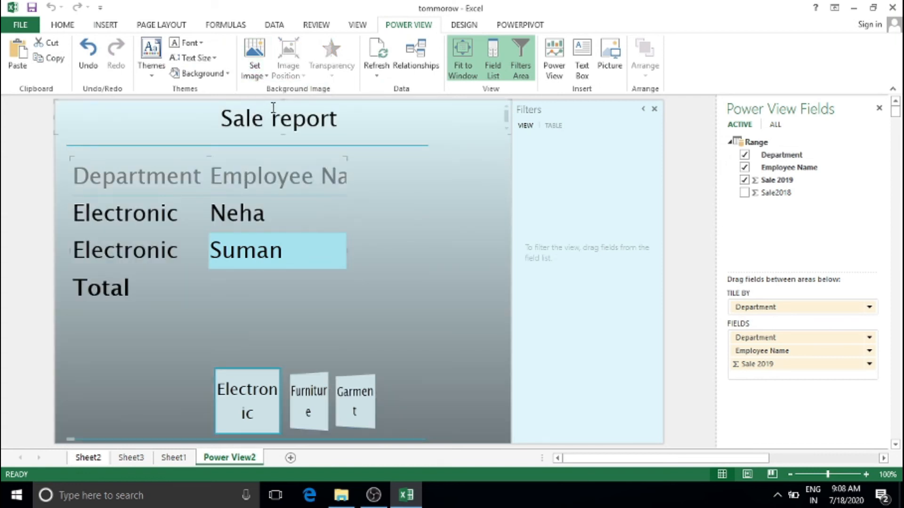
click(377, 70)
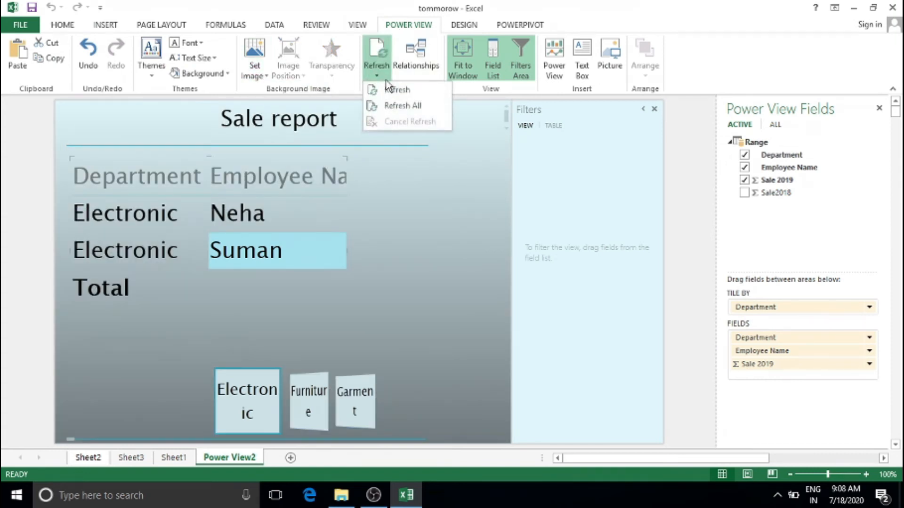
click(397, 109)
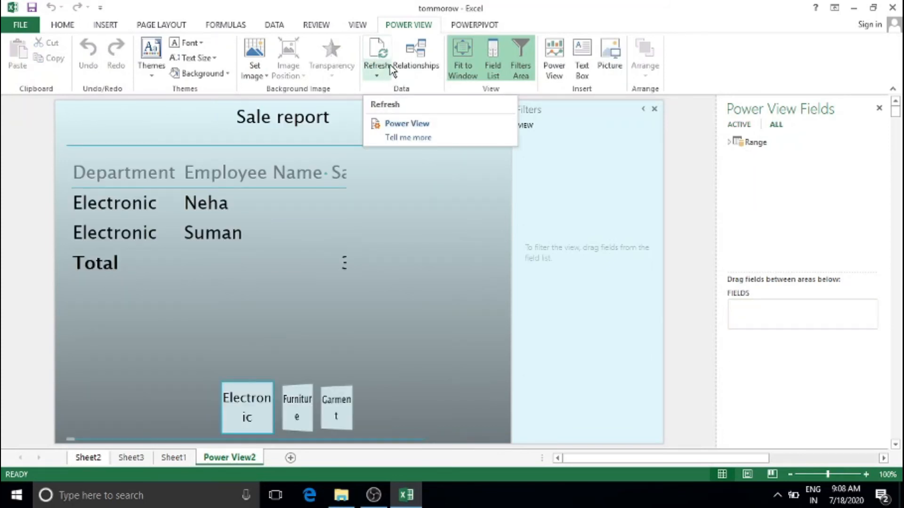
Check the relationships list, then go to Sheet1's source data
click(431, 58)
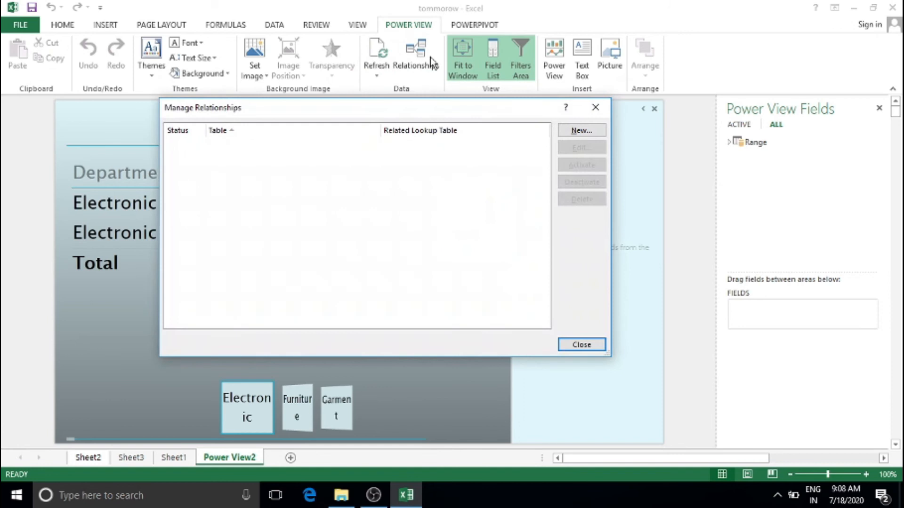
click(592, 108)
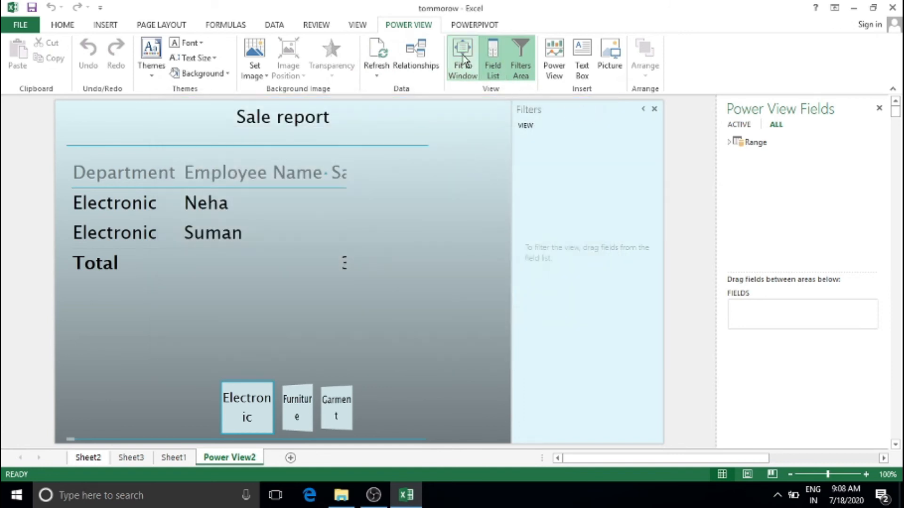
click(173, 456)
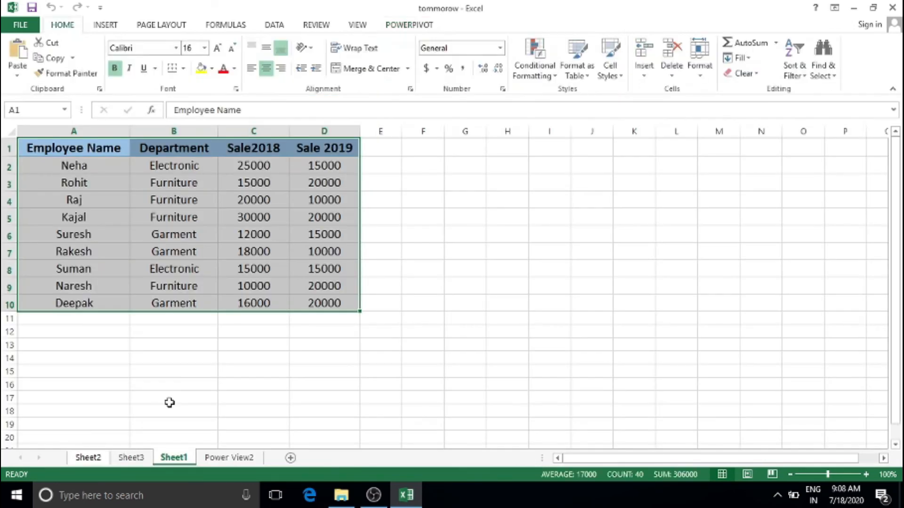
Copy the Department and sales columns B1:D10 to G1
click(193, 154)
drag(146, 147, 356, 309)
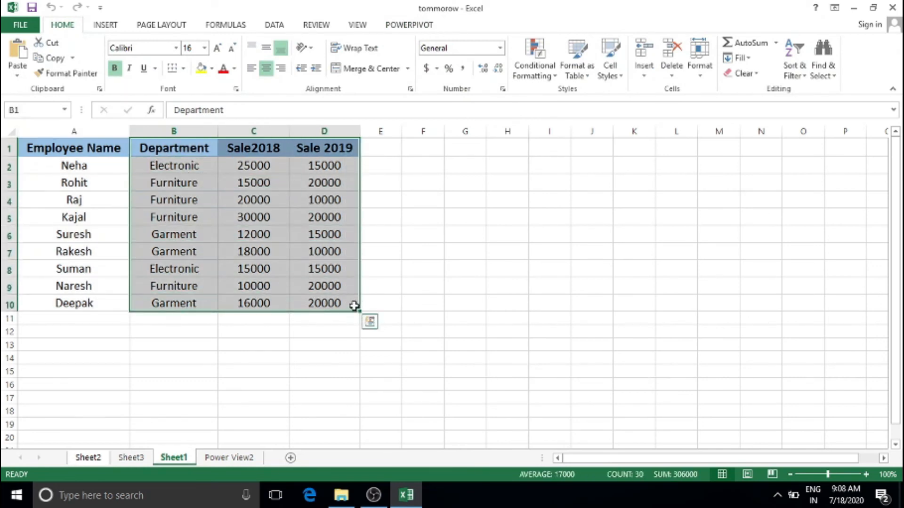
key(ctrl+c)
click(448, 148)
key(ctrl+v)
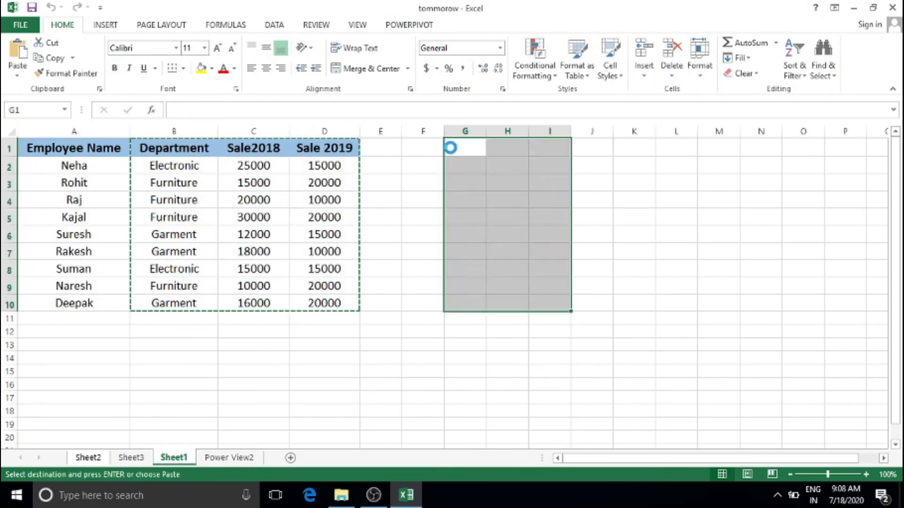
click(592, 183)
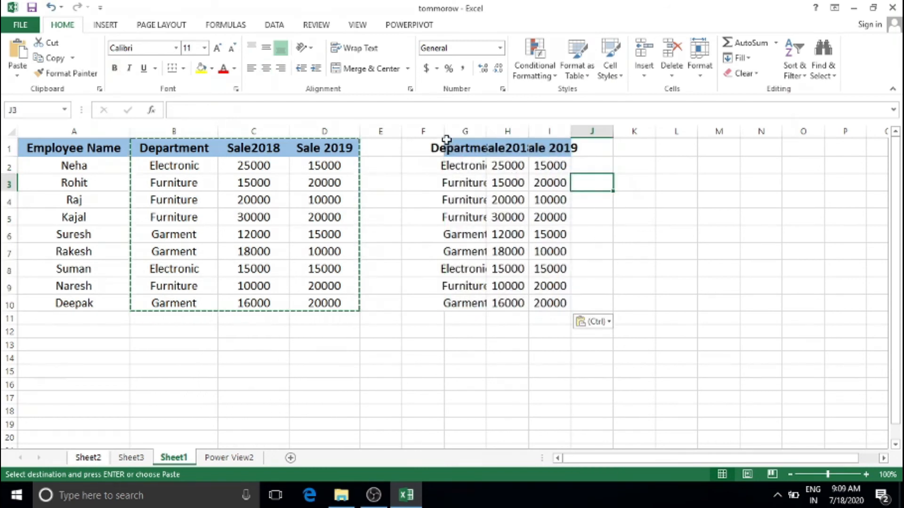
Widen the columns and format G1:I10 as a table with headers
drag(445, 130, 753, 131)
drag(523, 148, 753, 307)
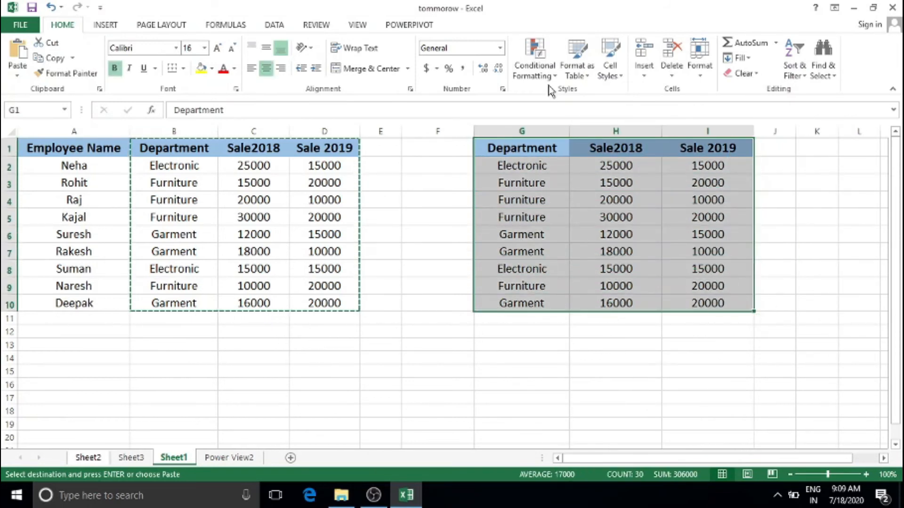
click(572, 74)
click(594, 99)
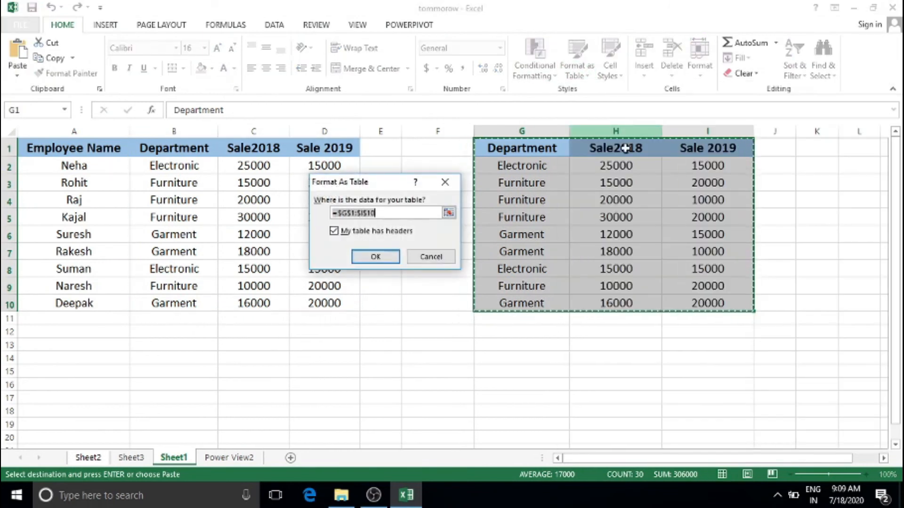
click(392, 257)
click(534, 237)
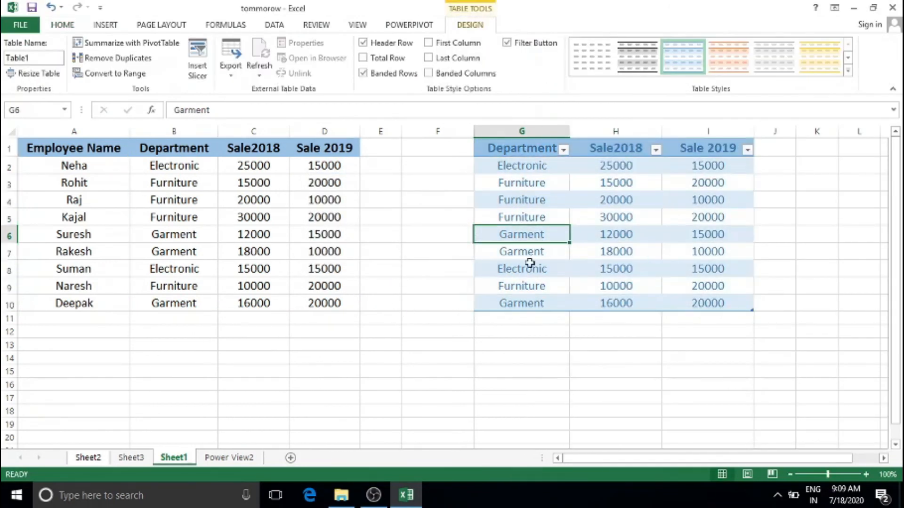
click(230, 457)
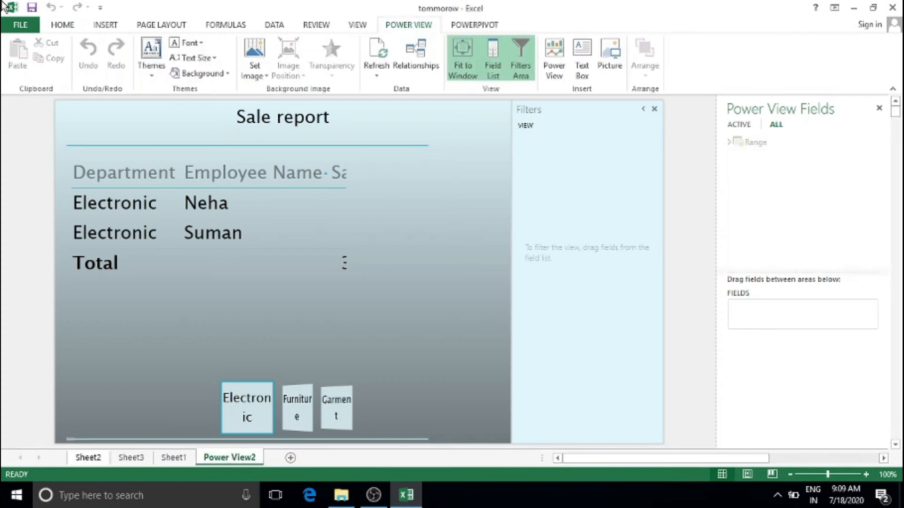
Start a new relationship using Range as the table
click(425, 69)
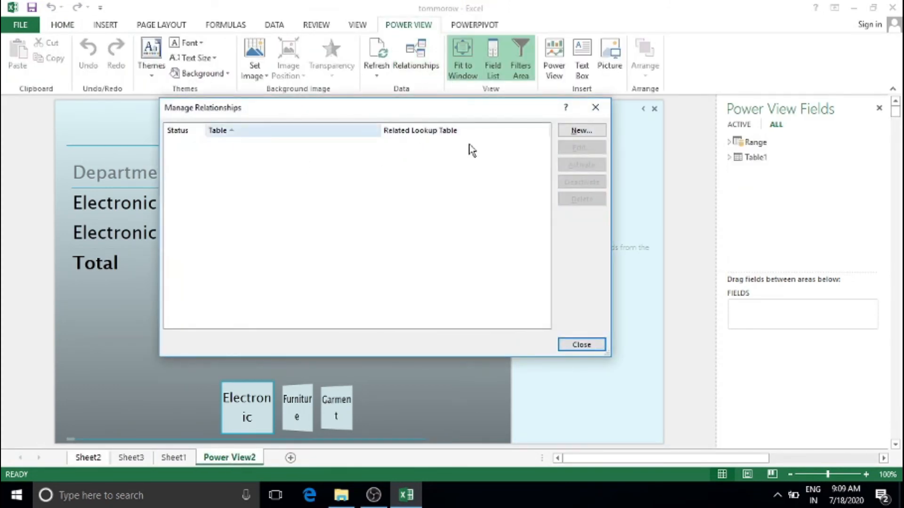
click(580, 136)
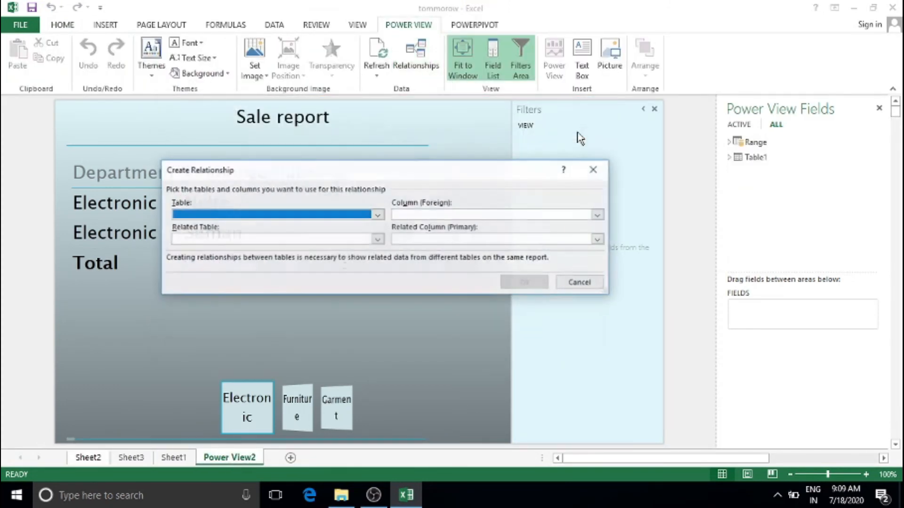
click(377, 215)
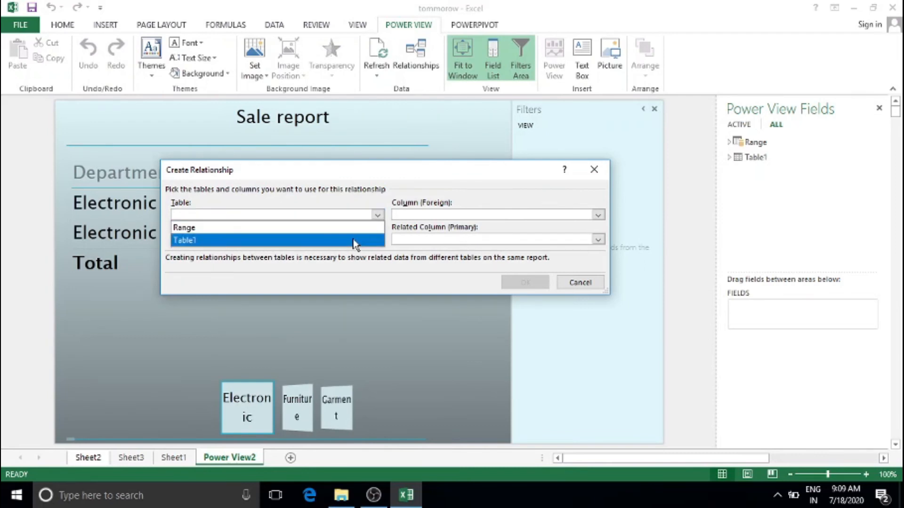
click(358, 239)
click(378, 217)
click(374, 227)
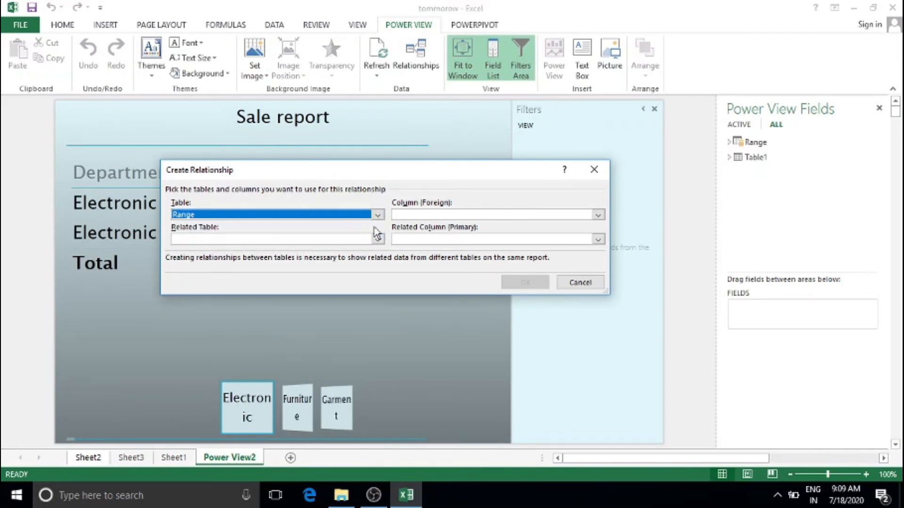
Link Range's Employee Name to Table1's Sale 2019 and create the relationship
click(596, 215)
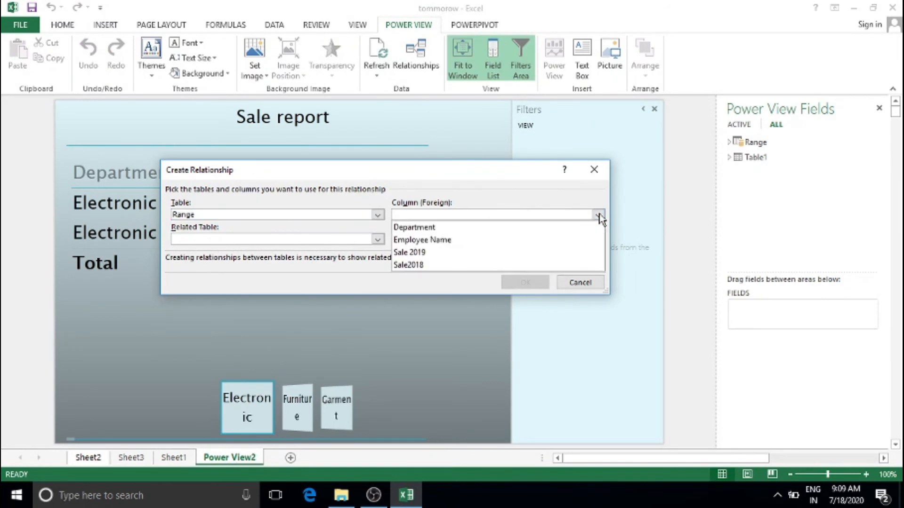
click(592, 241)
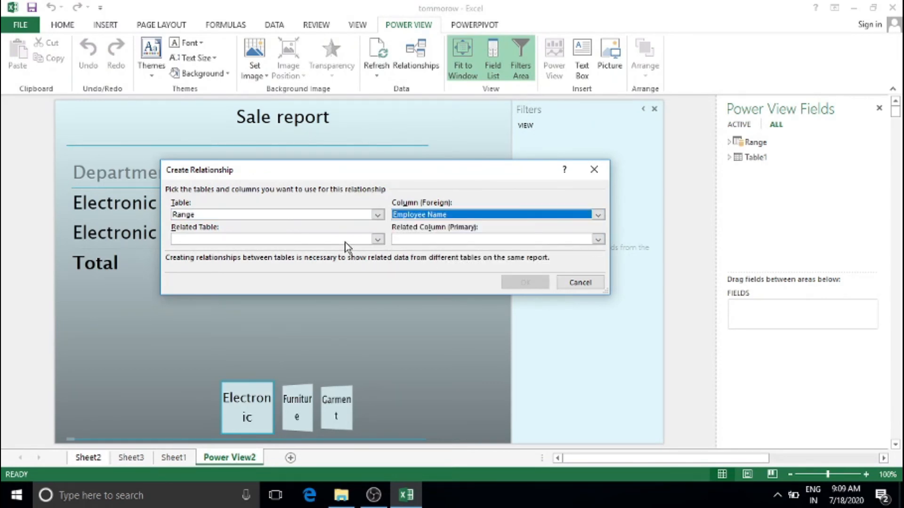
click(362, 239)
click(348, 261)
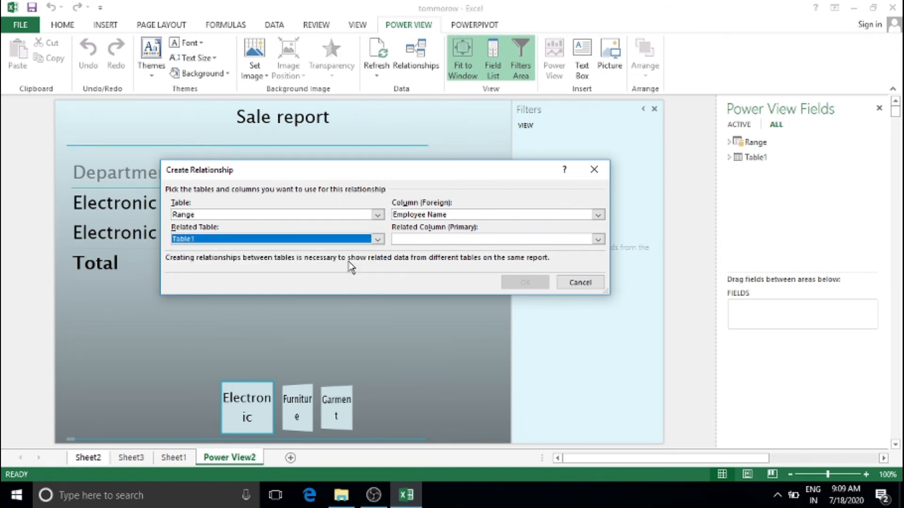
click(598, 240)
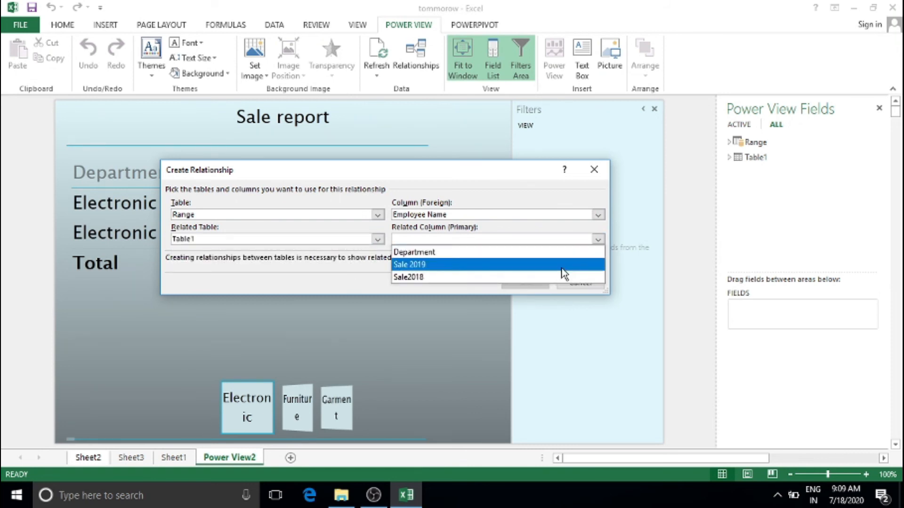
click(572, 262)
click(525, 283)
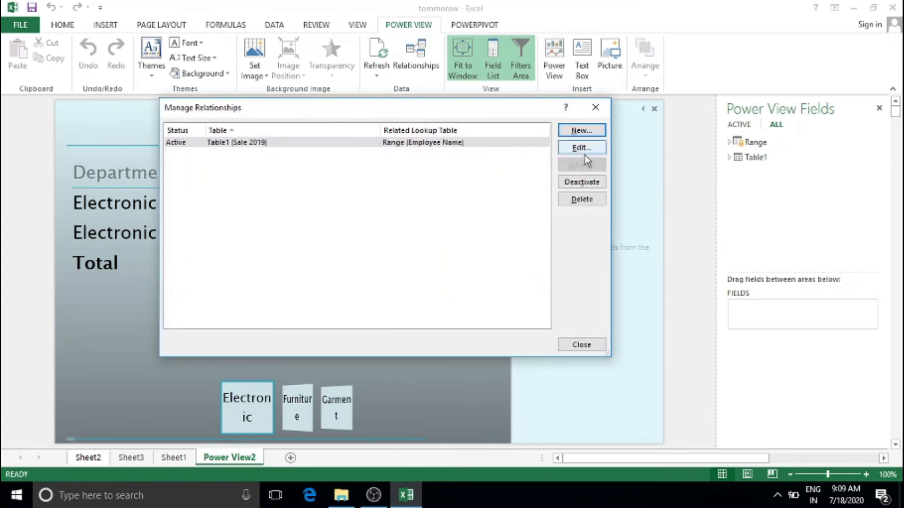
click(586, 344)
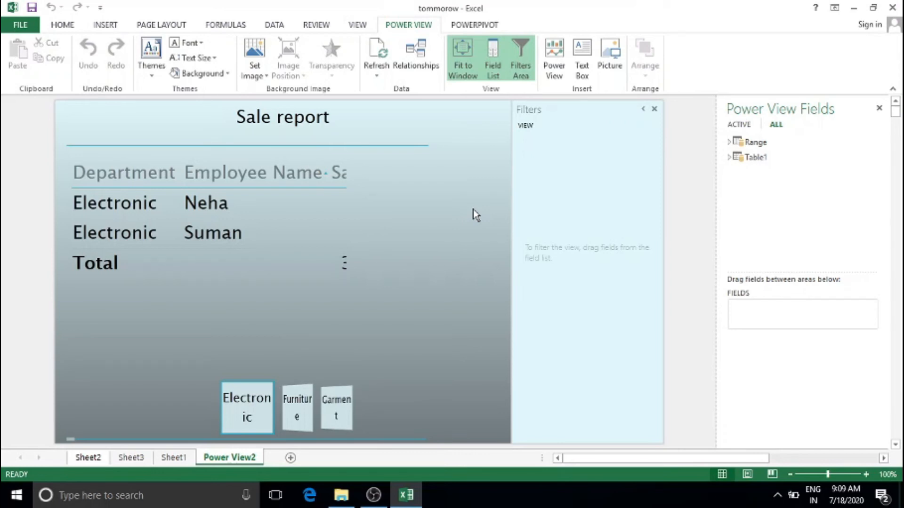
Add a table of Sale 2019 and Employee Name from Range to the report
click(729, 142)
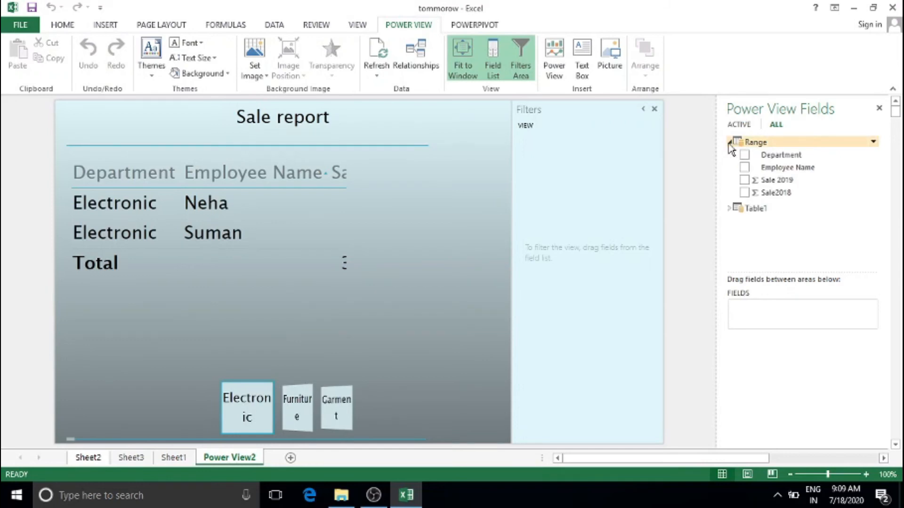
click(744, 181)
click(744, 168)
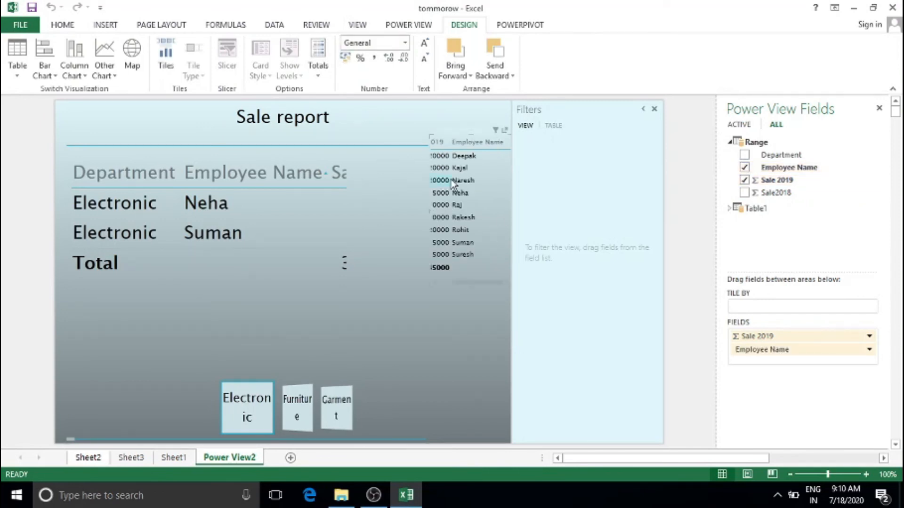
Check Sheet1's data, then sort the department table by Employee Name descending
click(157, 458)
click(186, 249)
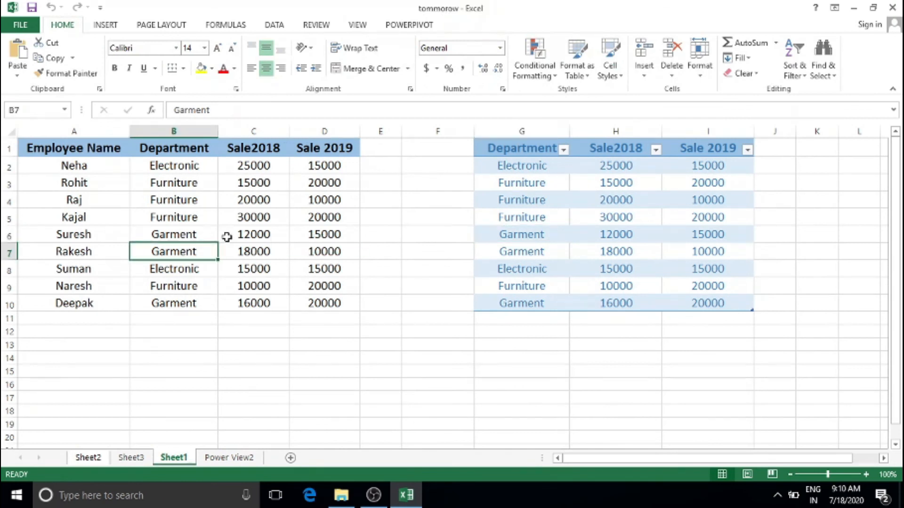
click(620, 184)
click(229, 458)
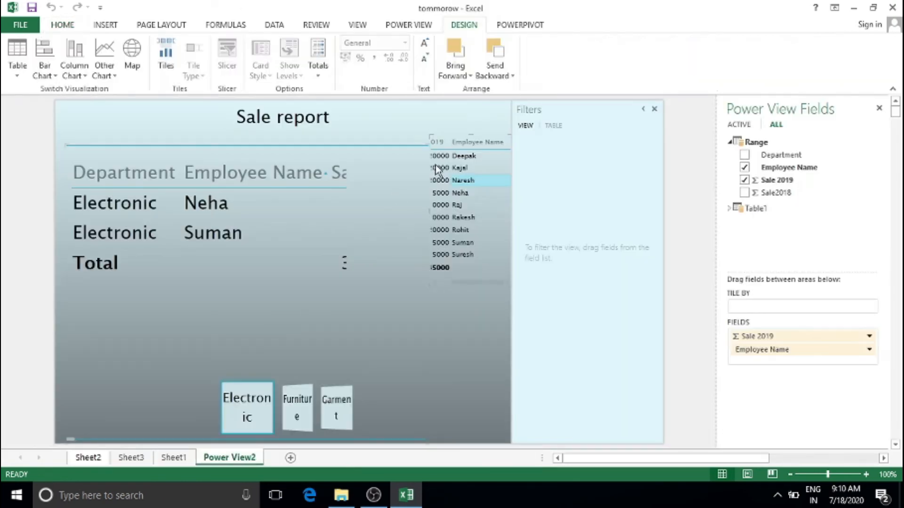
click(267, 180)
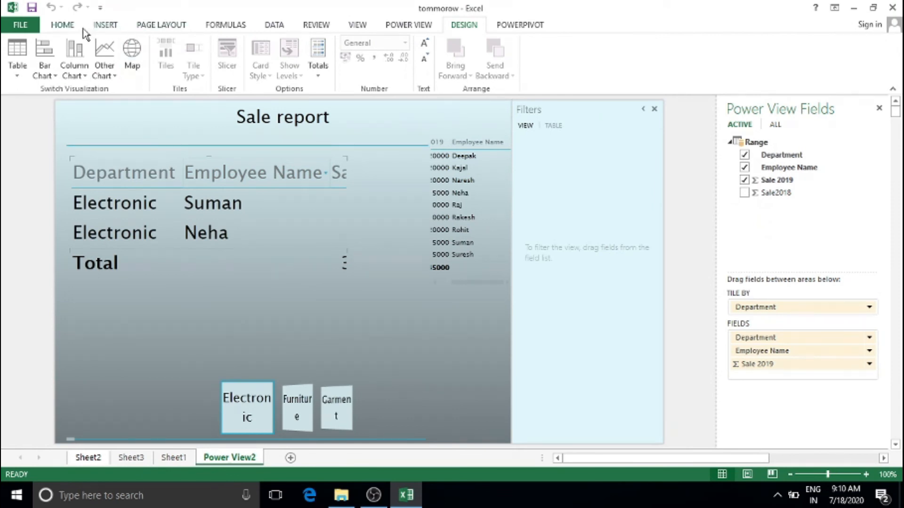
click(412, 26)
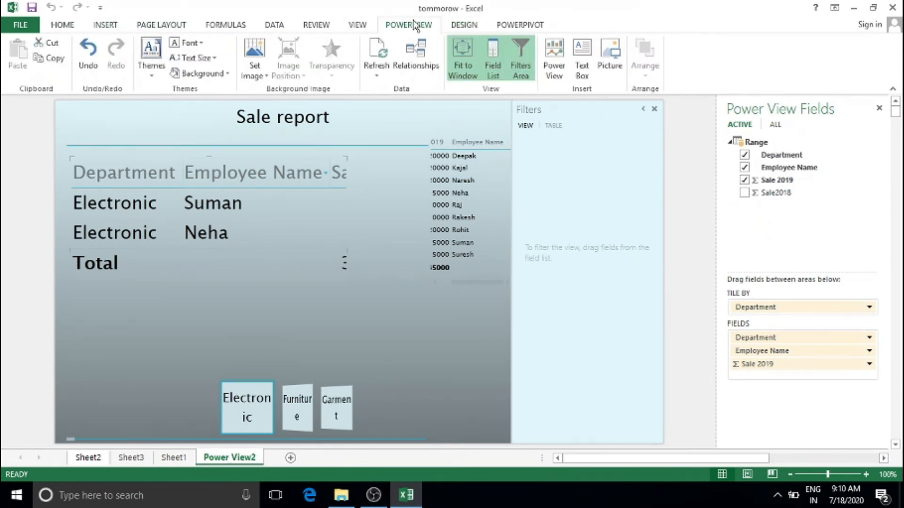
Toggle the field list and filters pane, then show table filters for Department, Employee Name and Sale 2019
click(466, 76)
click(466, 75)
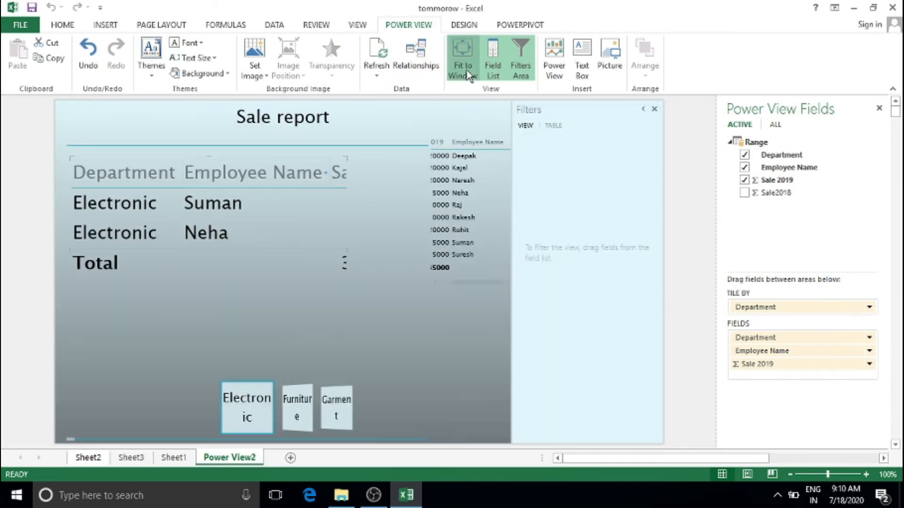
click(493, 70)
click(494, 71)
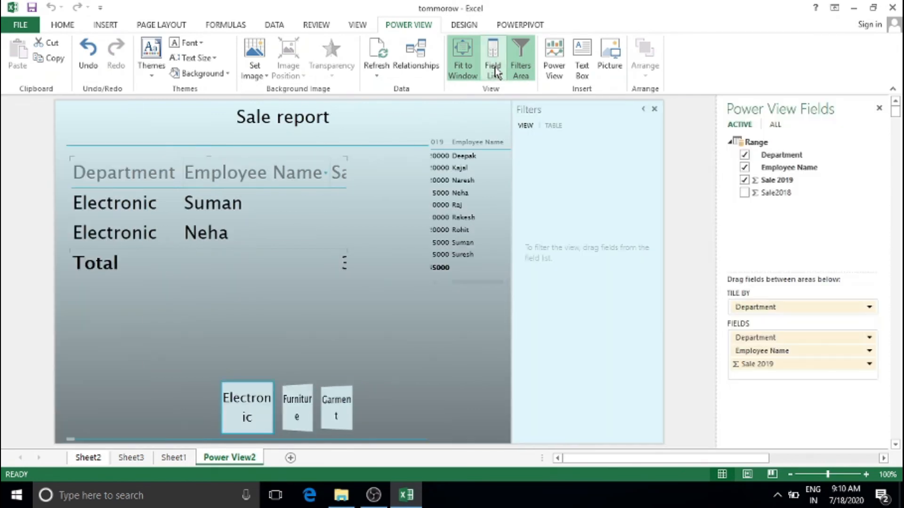
click(522, 68)
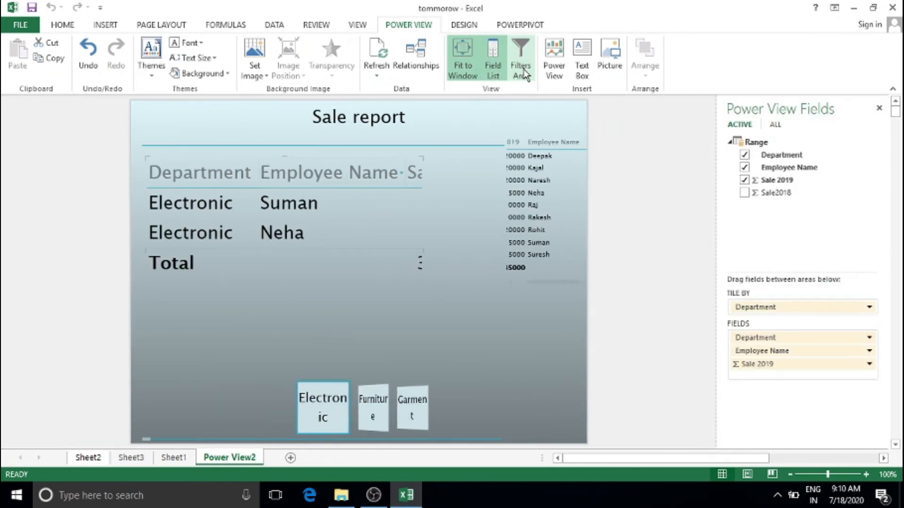
click(523, 69)
click(554, 126)
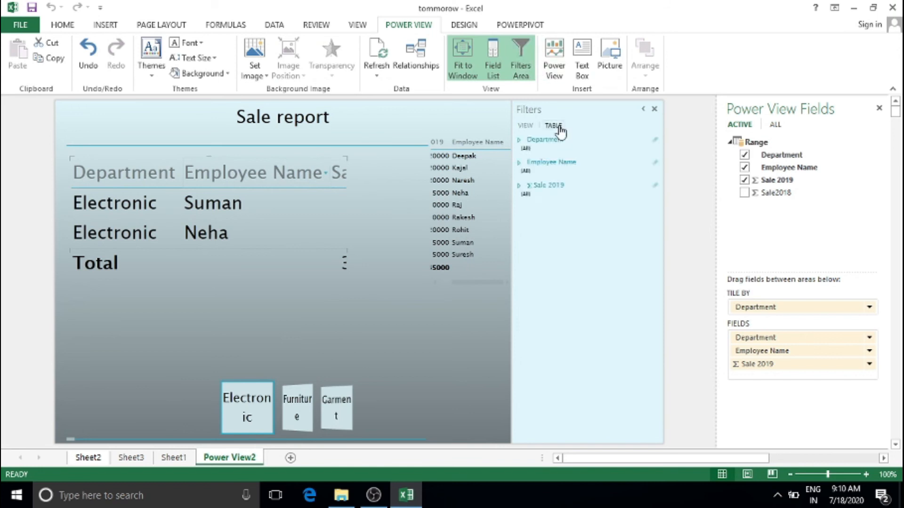
Insert a blank Power View3 sheet, then return to Power View2 and select the department tiles
click(559, 75)
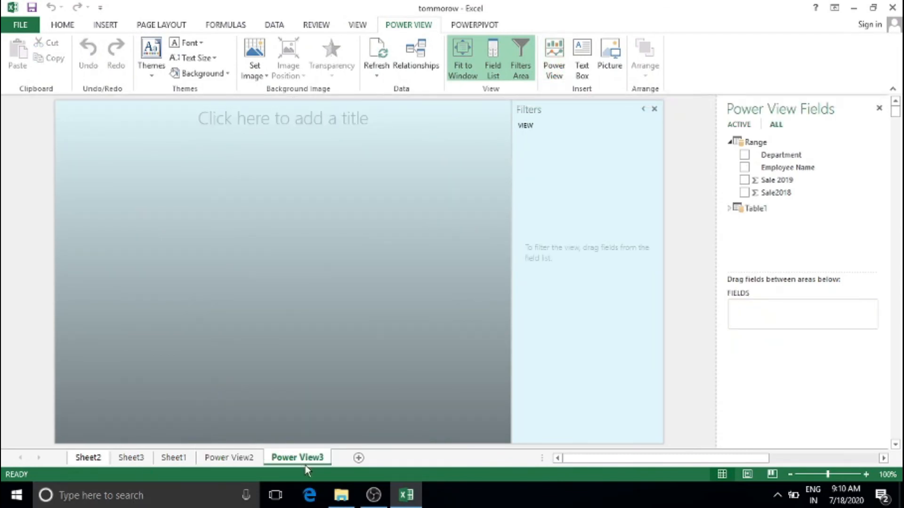
click(253, 462)
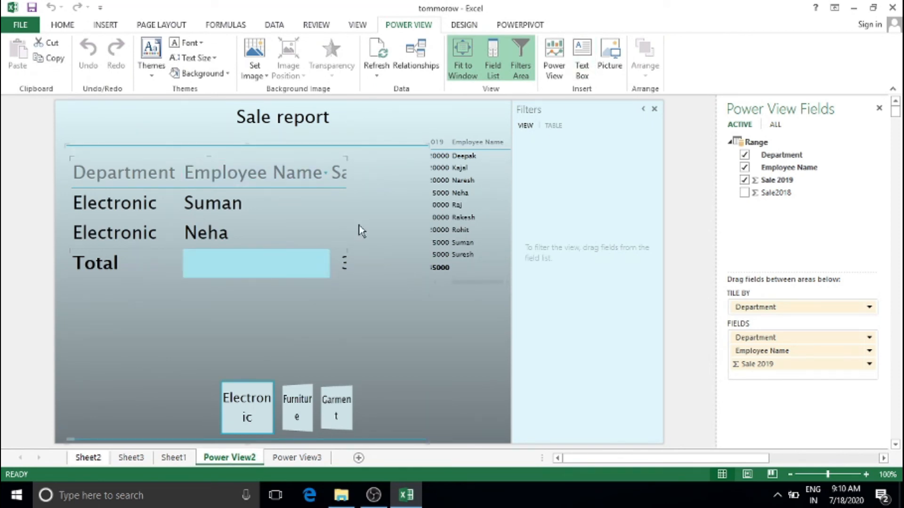
drag(347, 288, 364, 310)
click(365, 311)
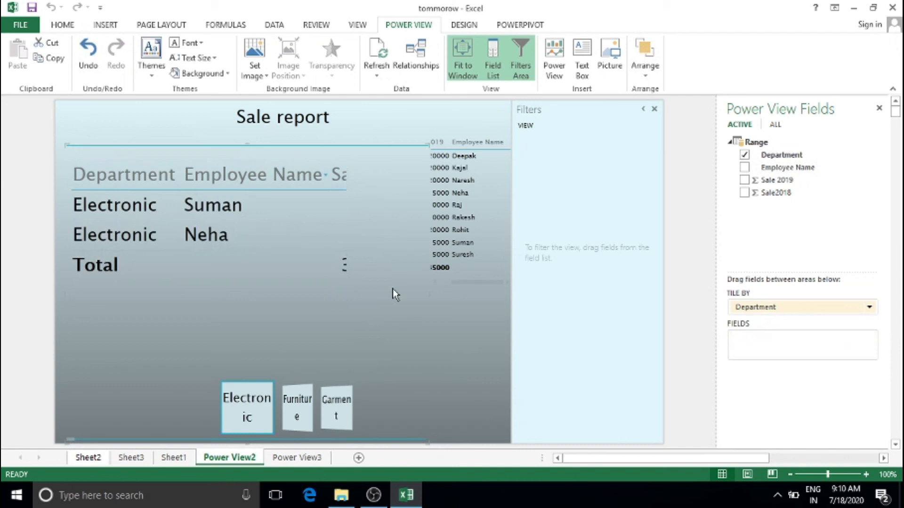
Place a small text box beside the table's column headings on the Sale report
click(582, 66)
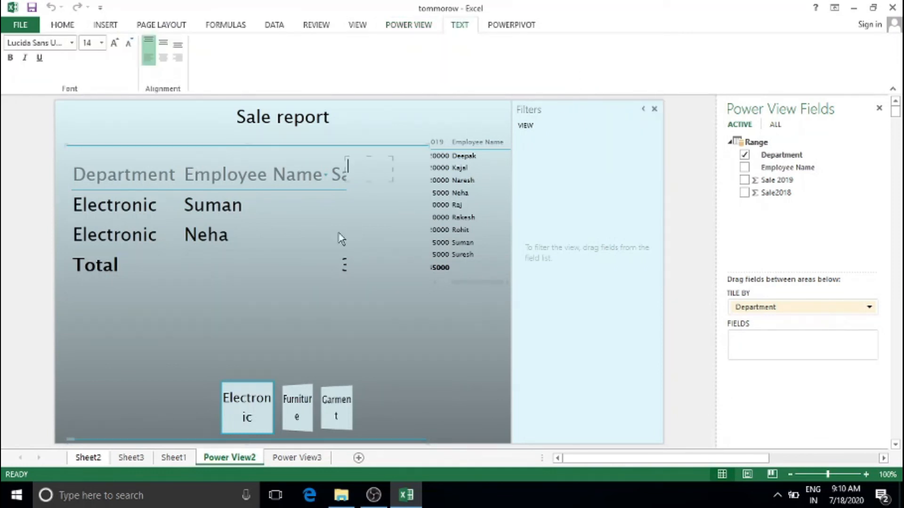
click(424, 207)
click(378, 166)
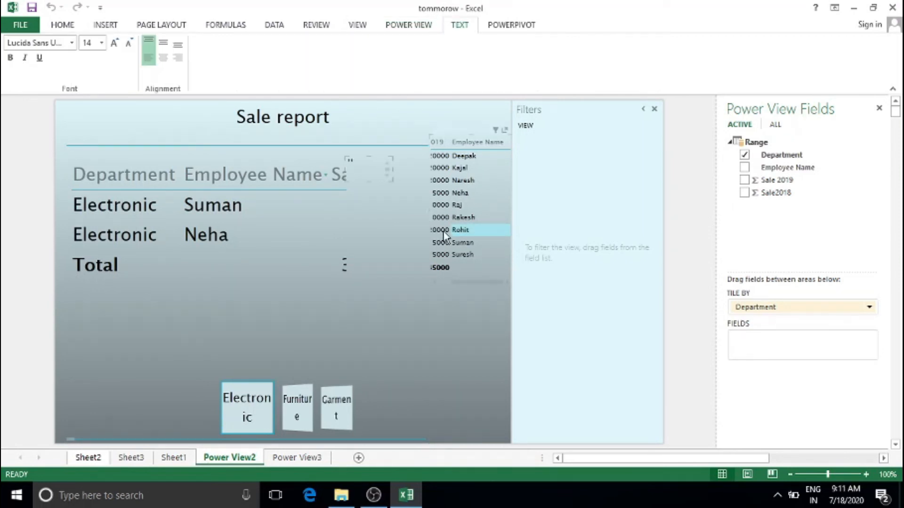
click(388, 251)
click(370, 168)
scroll(371, 174, up, 1)
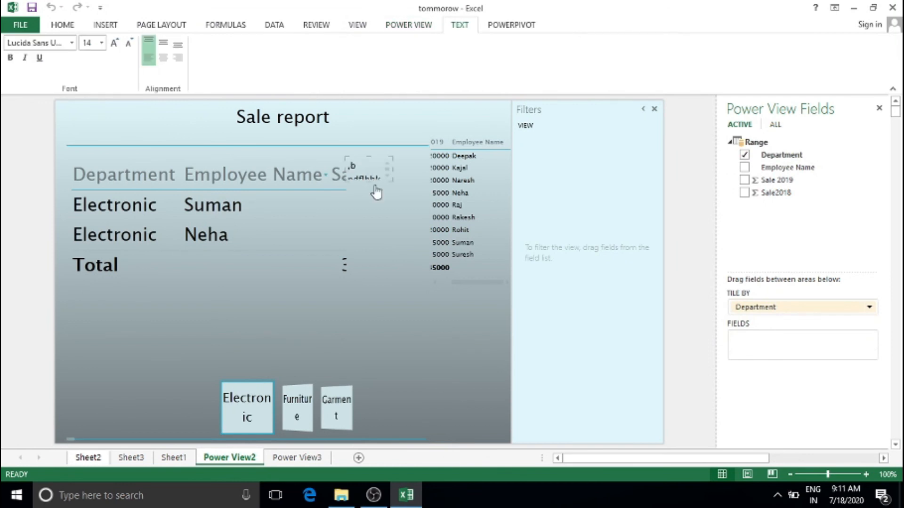
click(377, 202)
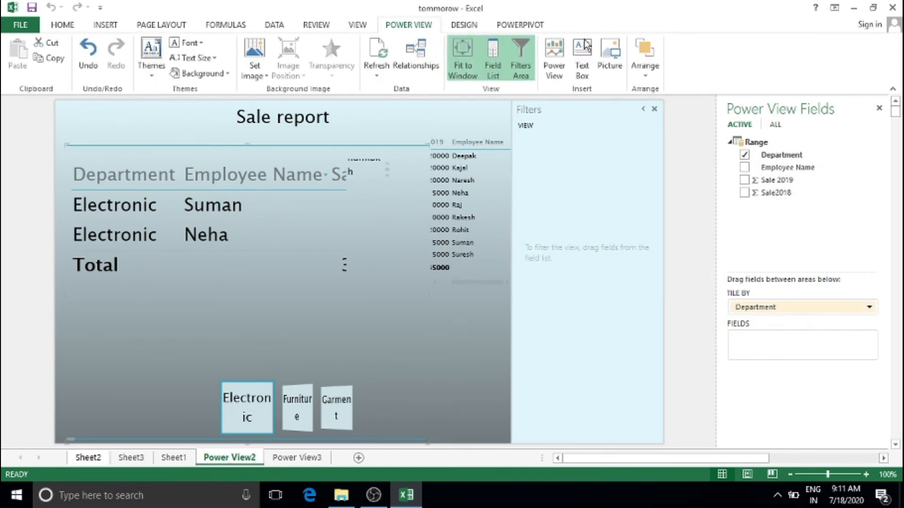
click(609, 56)
click(206, 154)
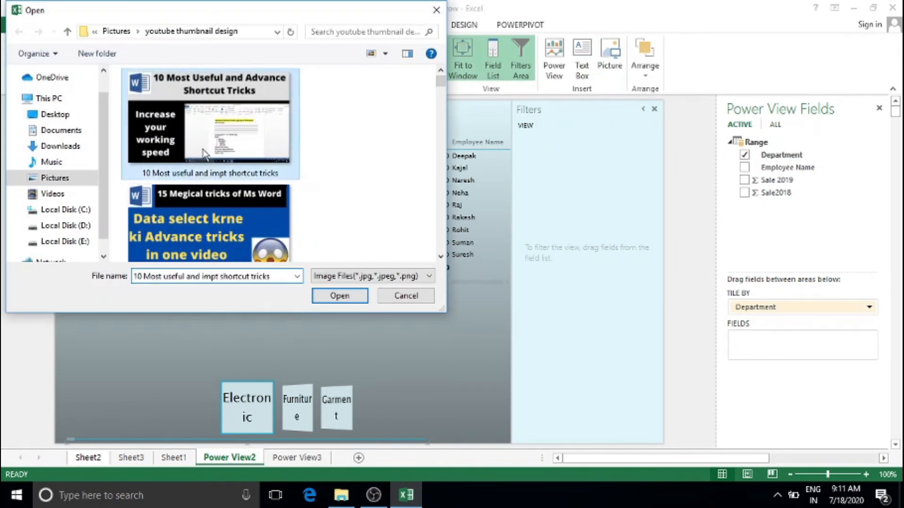
click(339, 297)
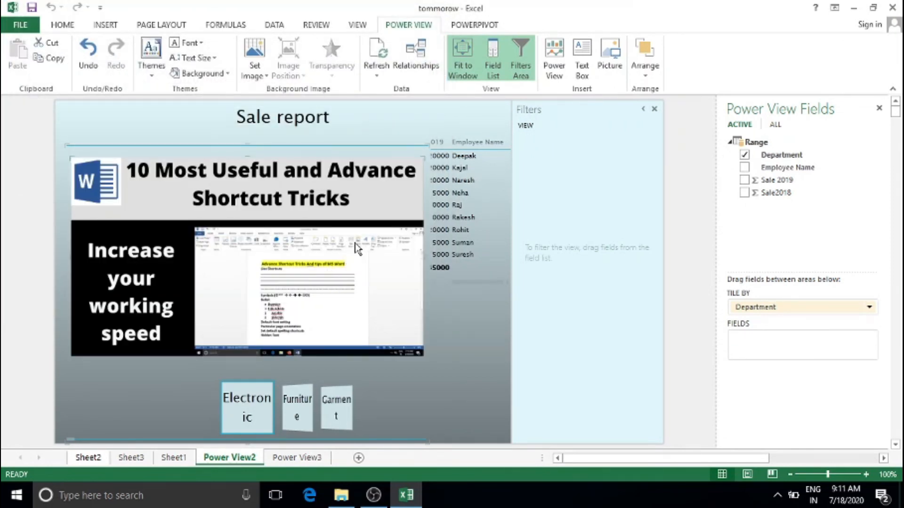
key(Delete)
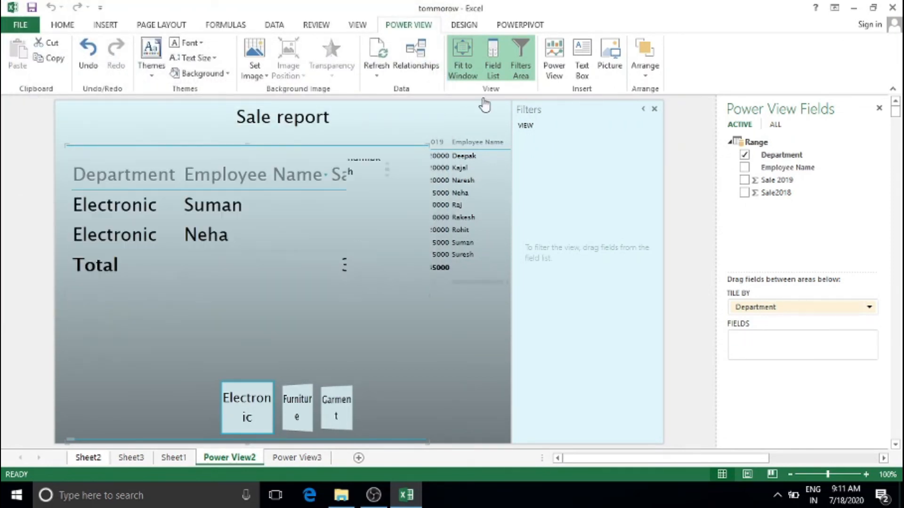
click(647, 73)
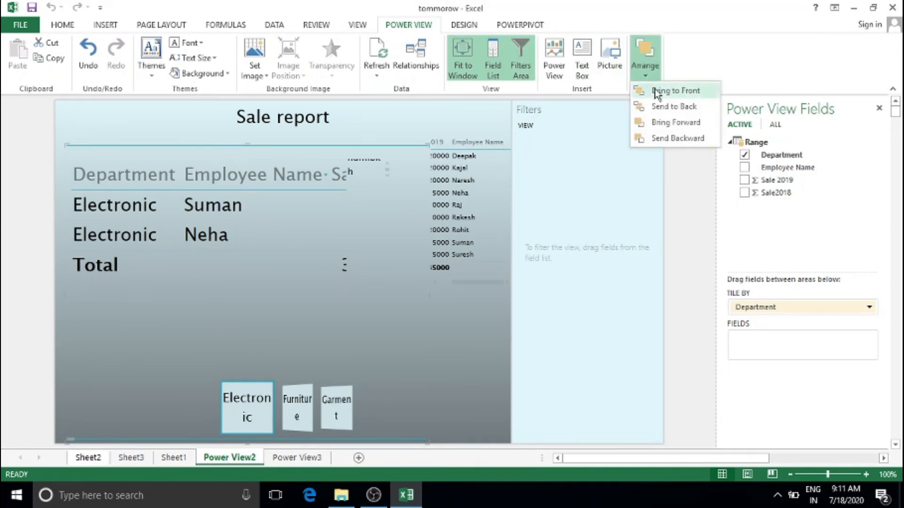
click(657, 92)
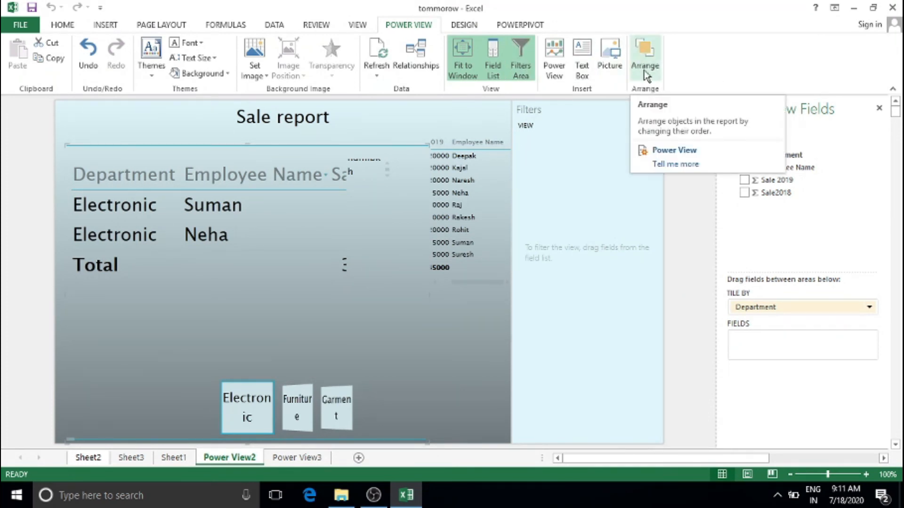
key(ctrl+z)
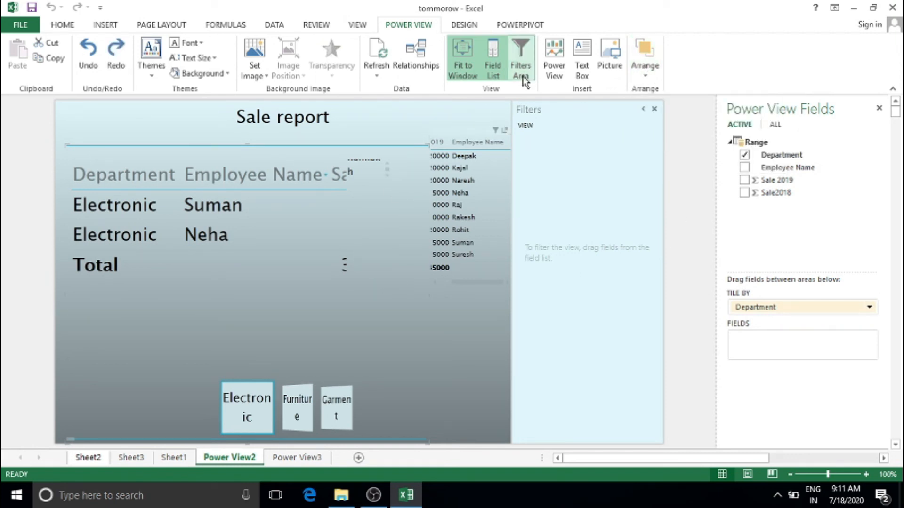
key(ctrl+z)
click(658, 65)
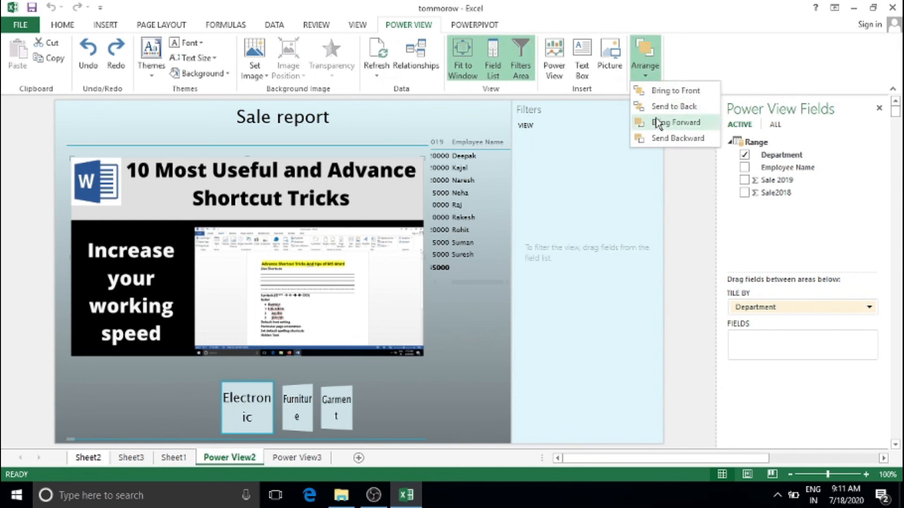
click(657, 123)
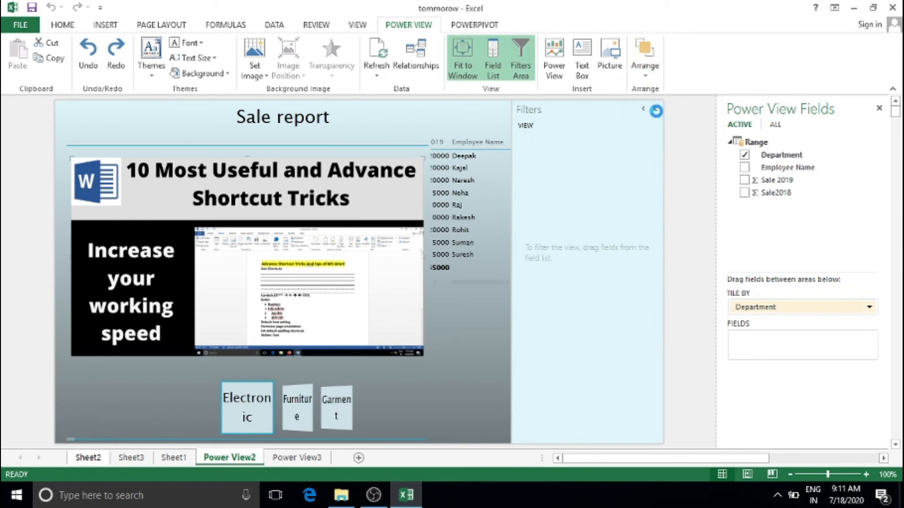
click(644, 71)
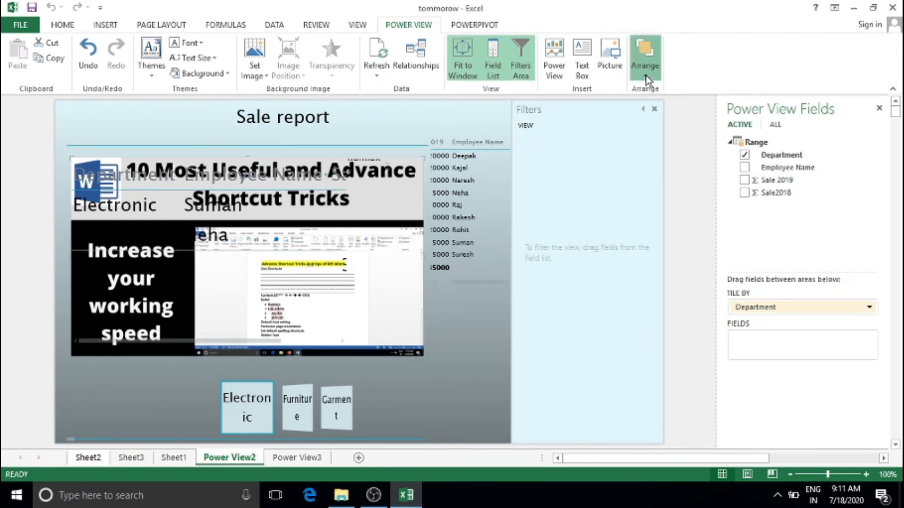
click(655, 90)
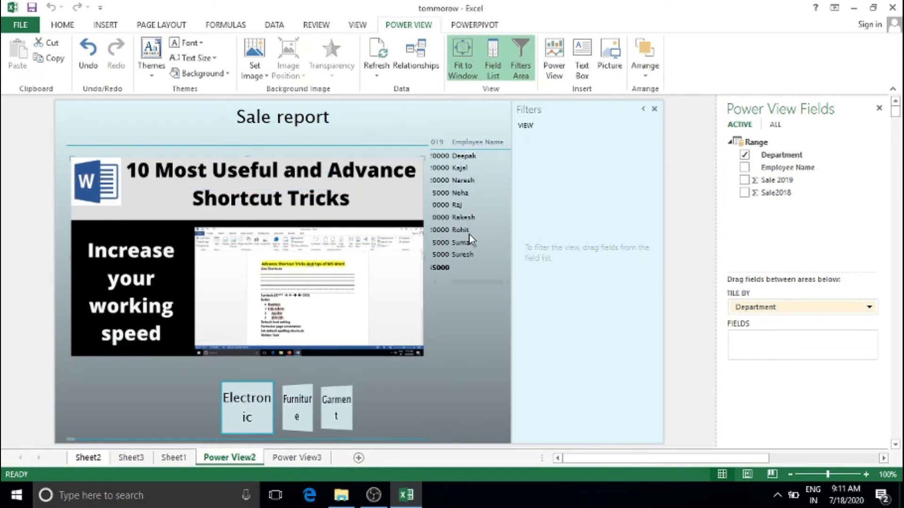
key(Delete)
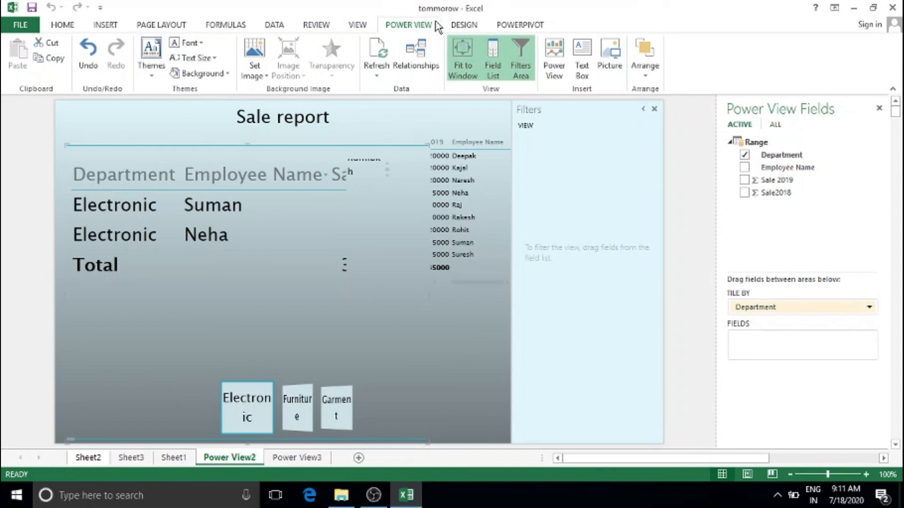
click(464, 24)
click(517, 25)
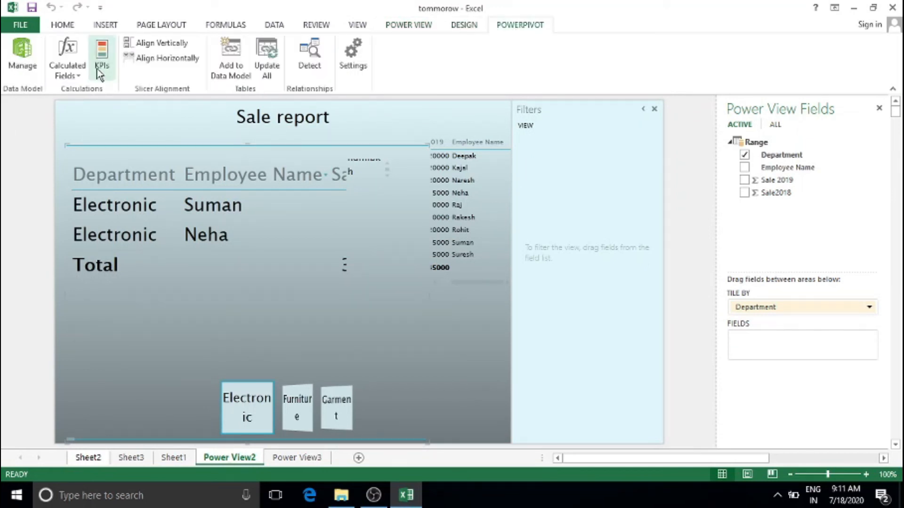
Open the data model and inspect Department, employee name and Sale2018 values
click(70, 77)
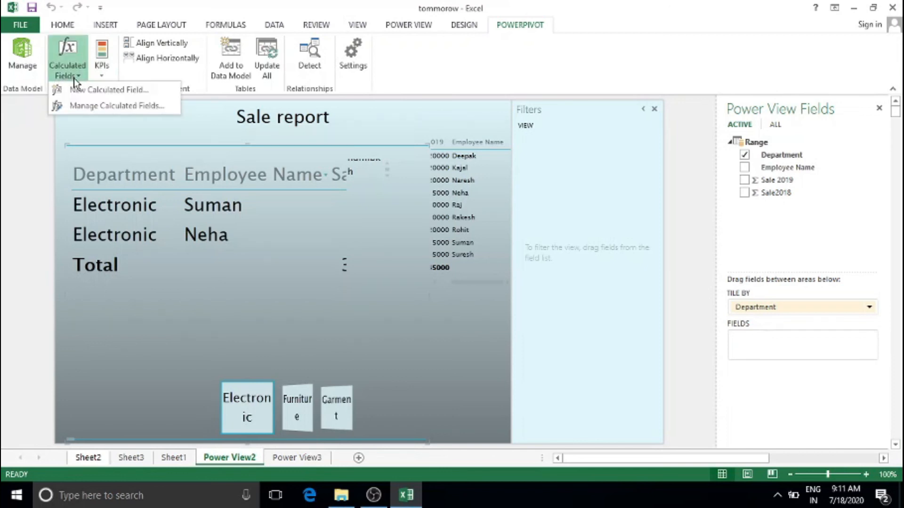
click(31, 70)
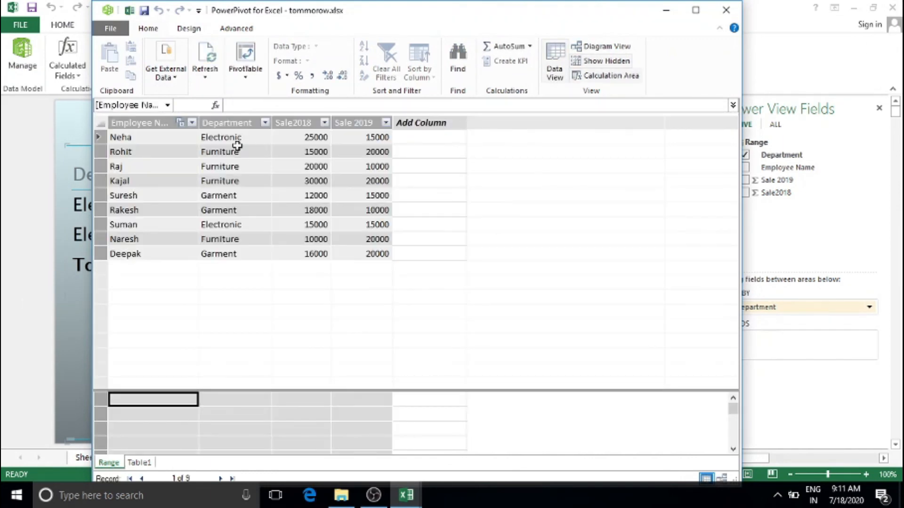
click(210, 179)
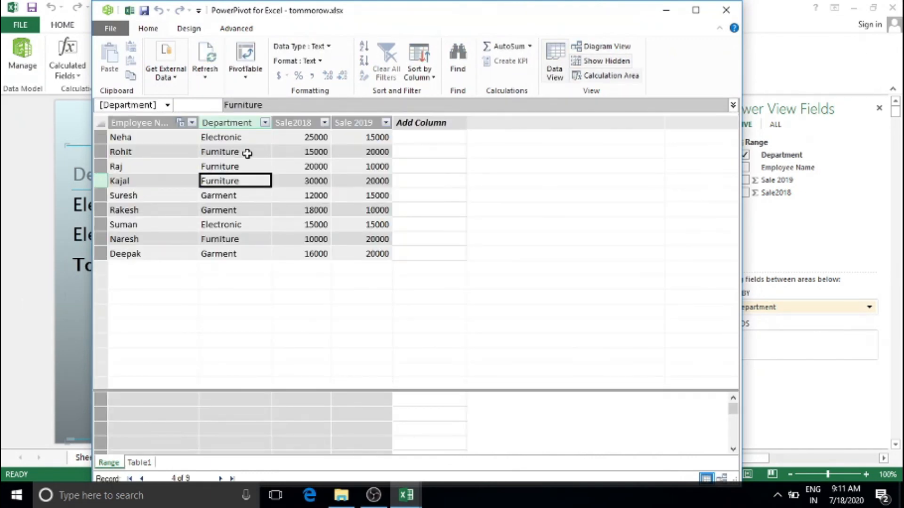
click(283, 163)
click(299, 206)
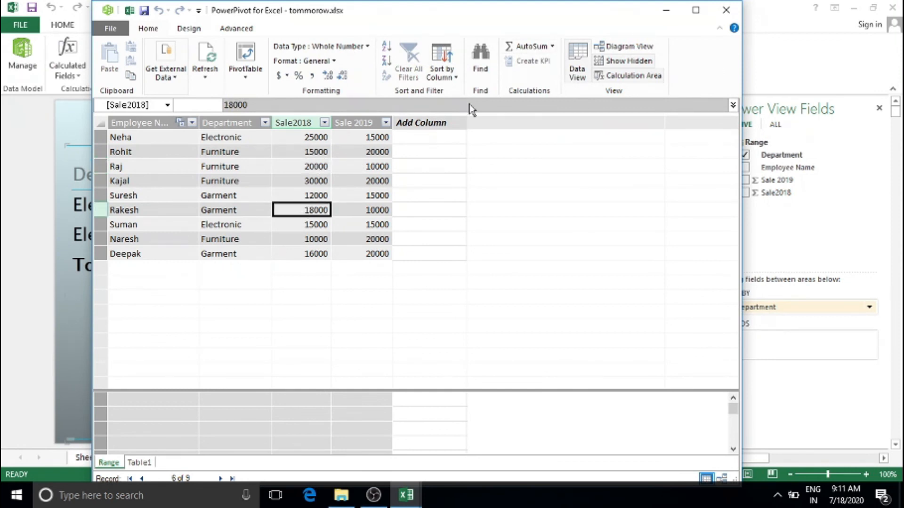
click(194, 181)
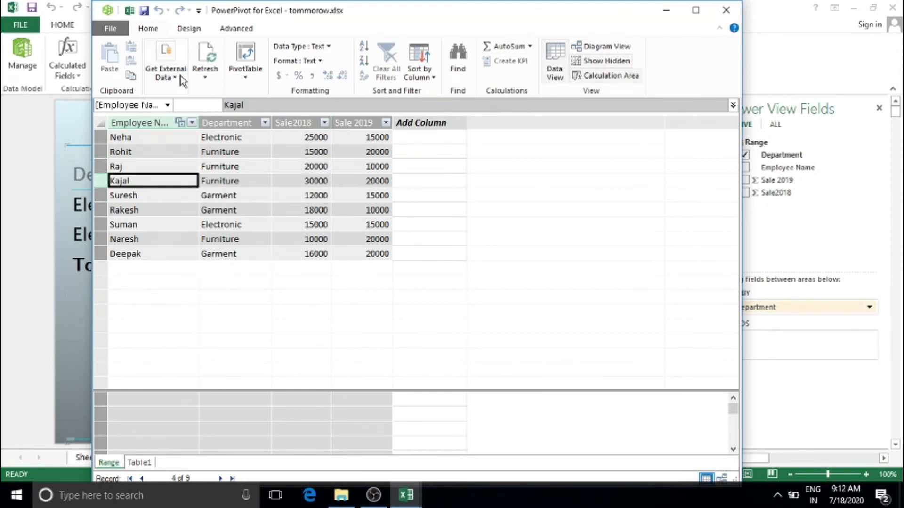
click(263, 196)
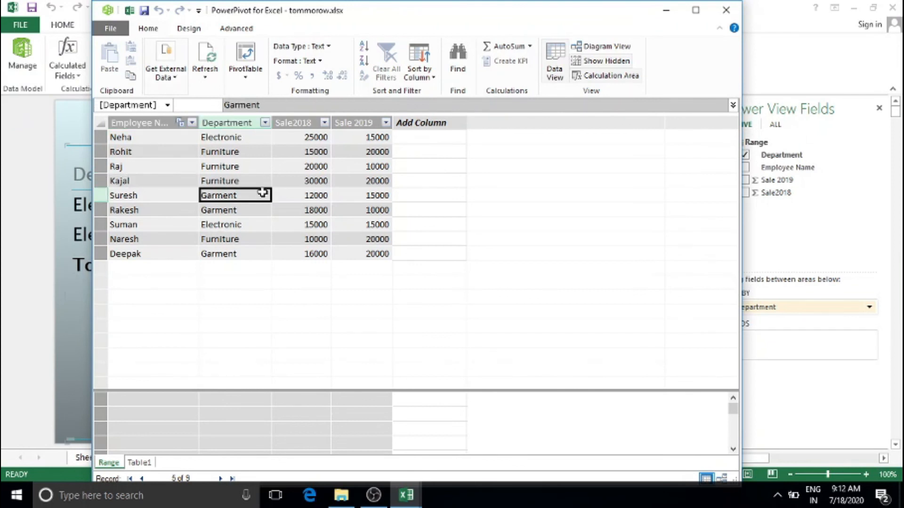
click(301, 165)
click(312, 221)
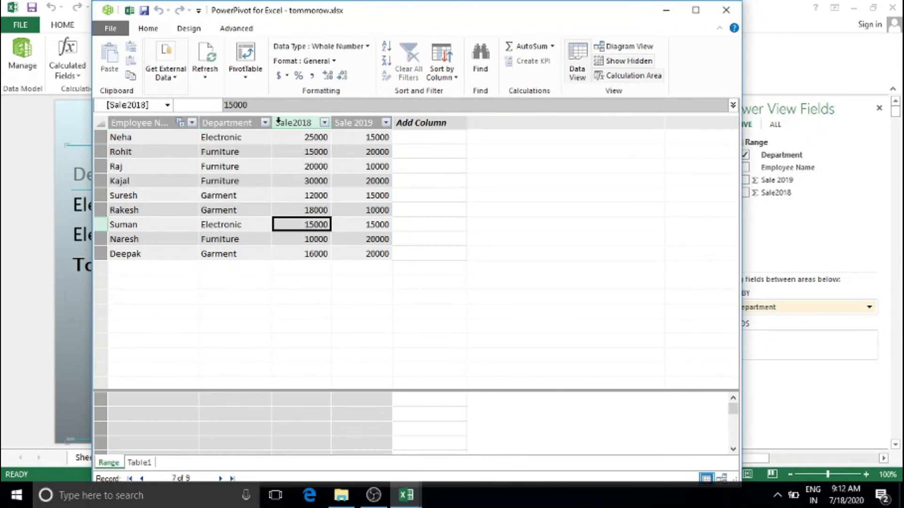
Format Sale2018 as percentages, apply the change, and show the Calculated Fields choices
click(298, 77)
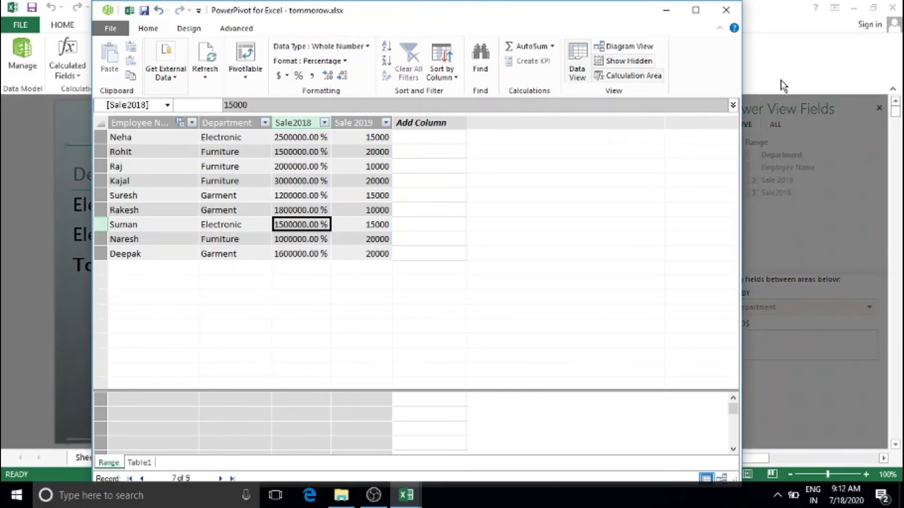
click(717, 10)
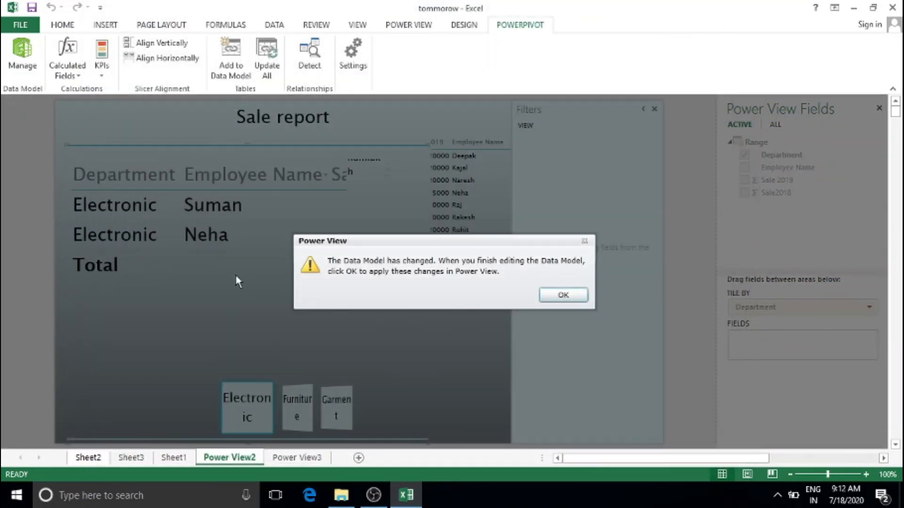
click(574, 300)
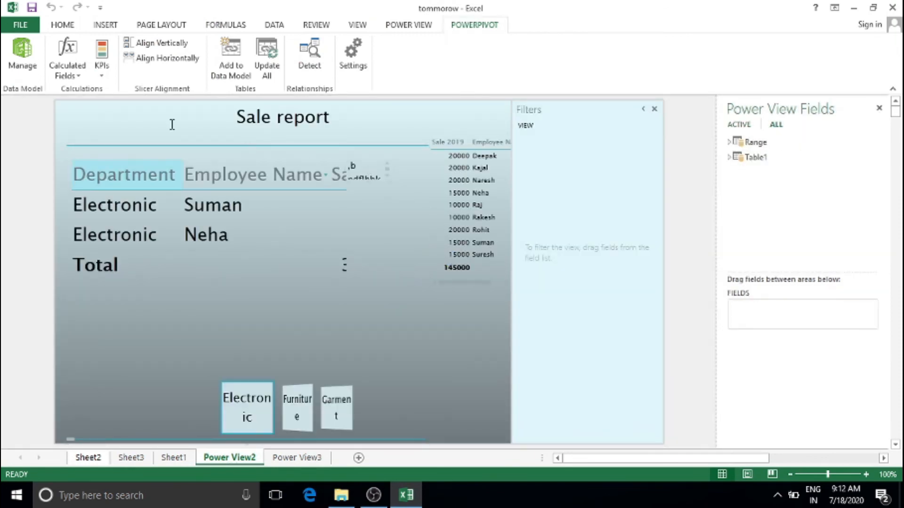
click(100, 74)
click(81, 76)
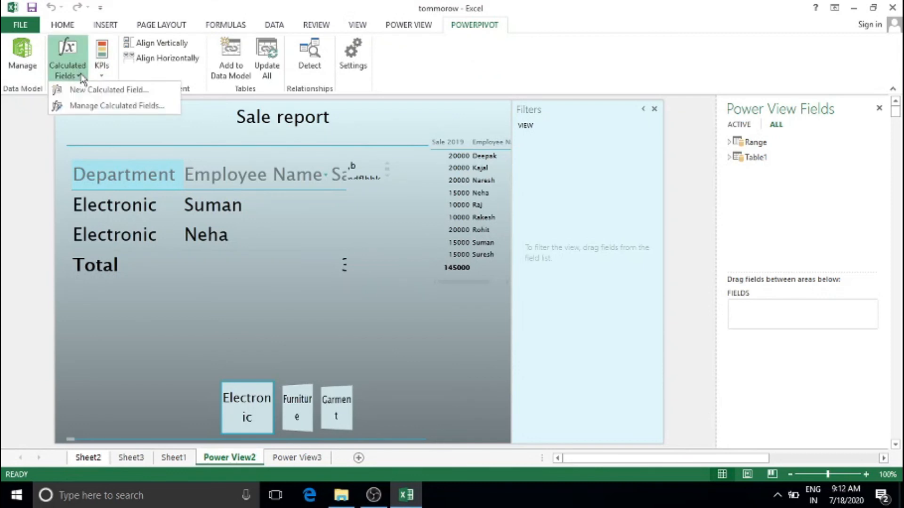
click(100, 93)
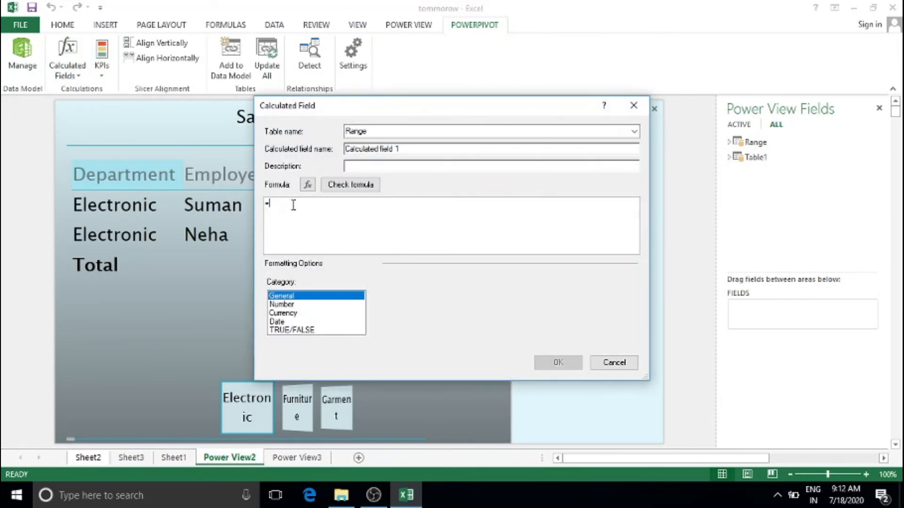
click(279, 314)
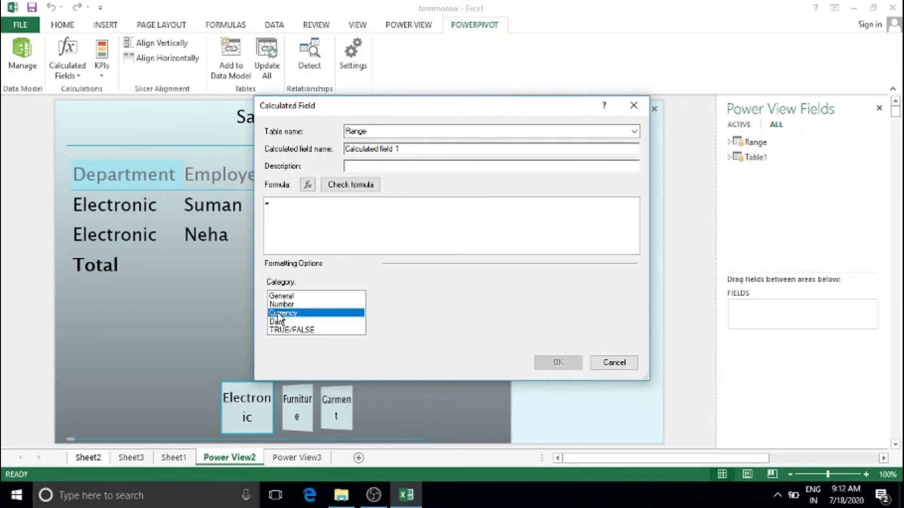
click(282, 305)
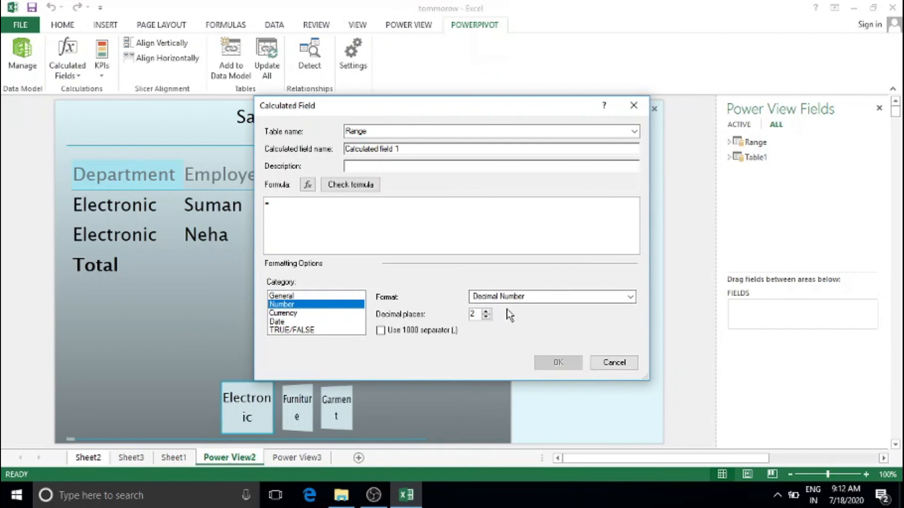
click(633, 106)
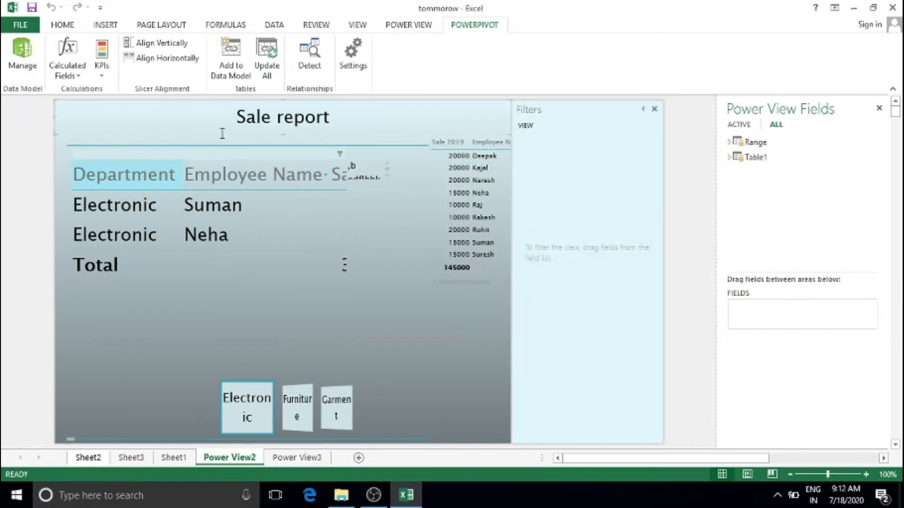
click(306, 70)
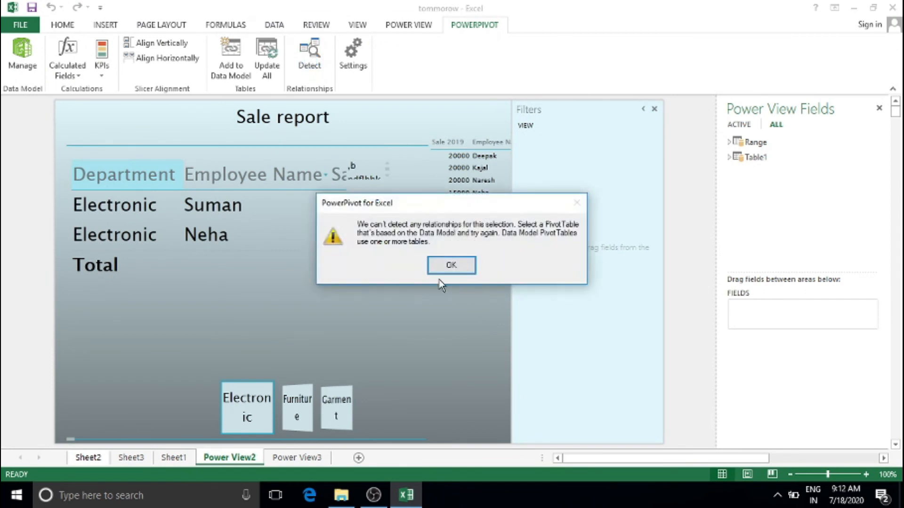
click(438, 266)
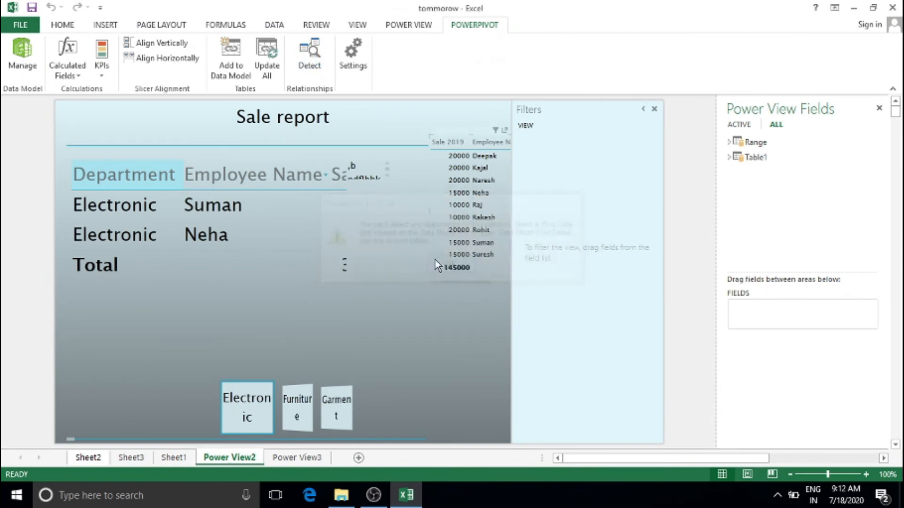
click(315, 74)
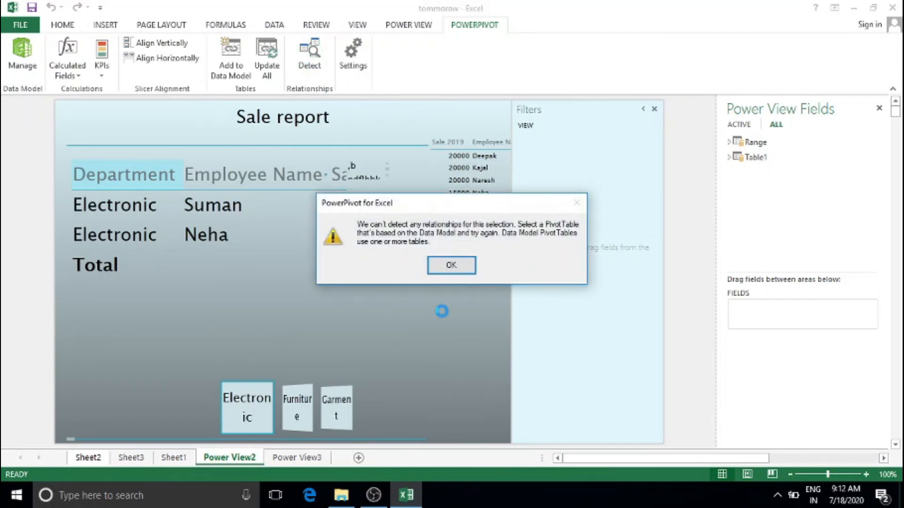
click(450, 266)
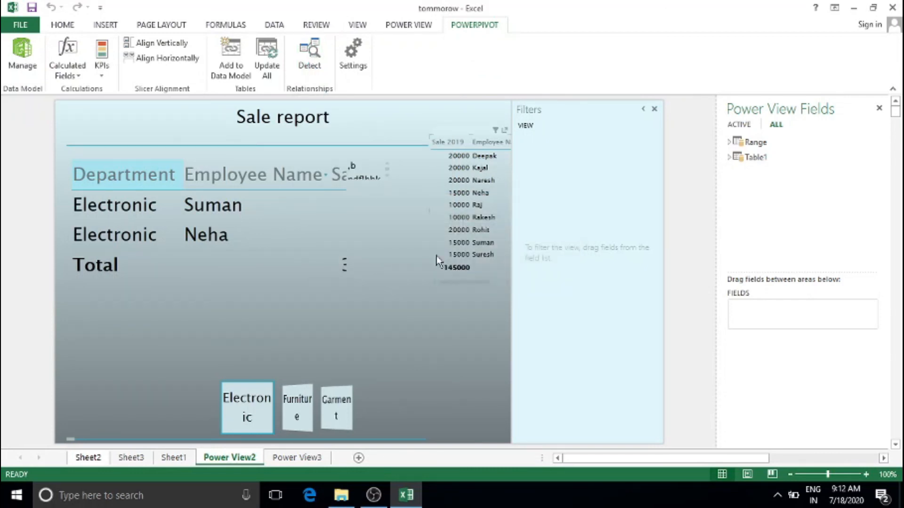
Refresh the department tile table from the linked PowerPivot data with Update All
click(229, 166)
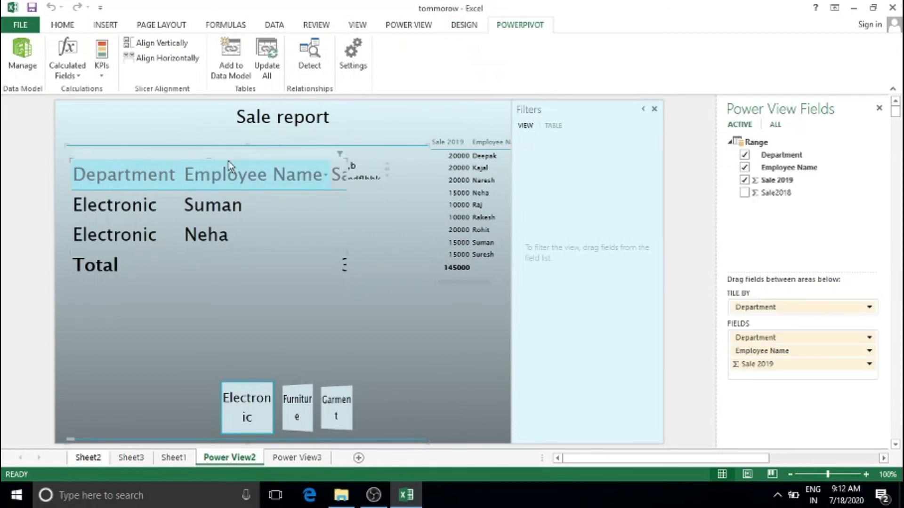
click(275, 74)
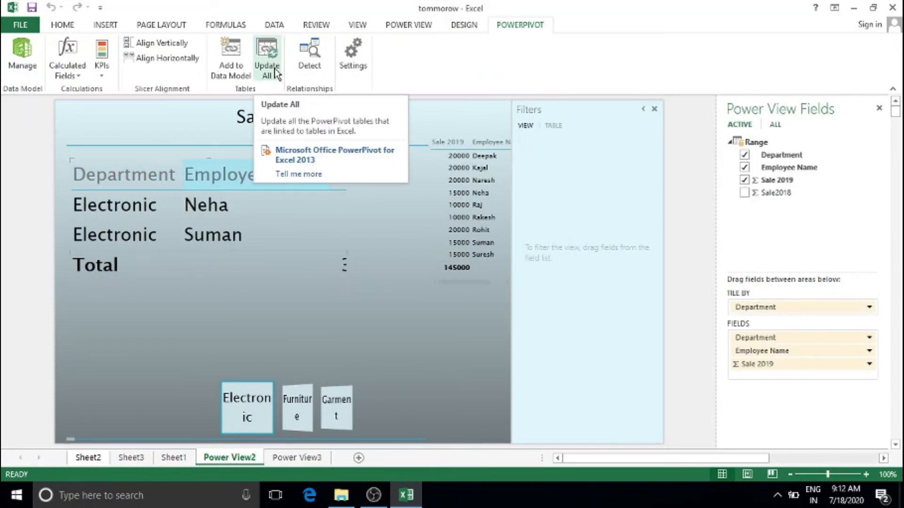
click(262, 235)
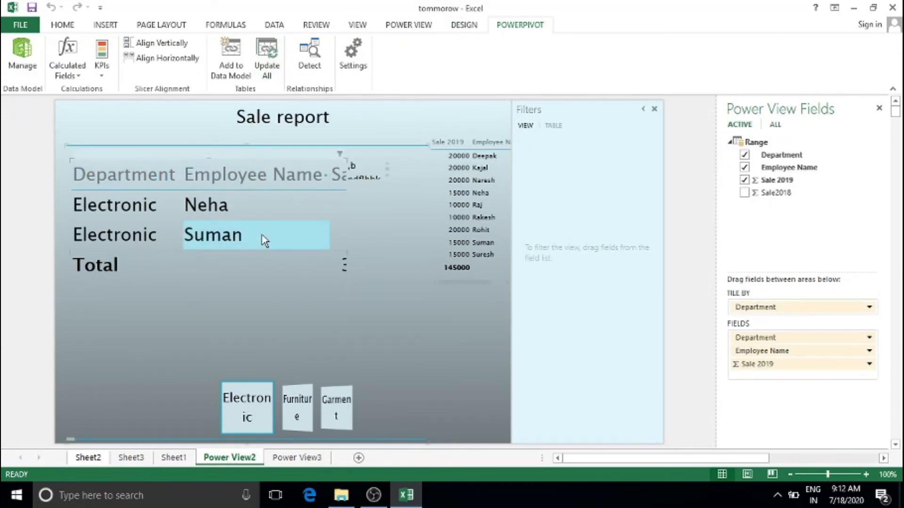
click(174, 49)
click(455, 259)
Sort the tile table by Employee Name so Suman appears above Neha
click(458, 26)
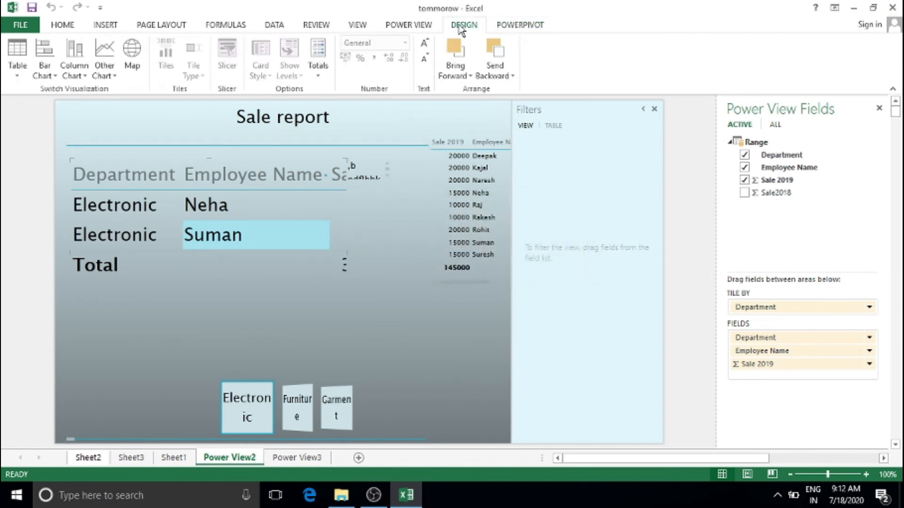
click(528, 28)
click(472, 27)
click(424, 26)
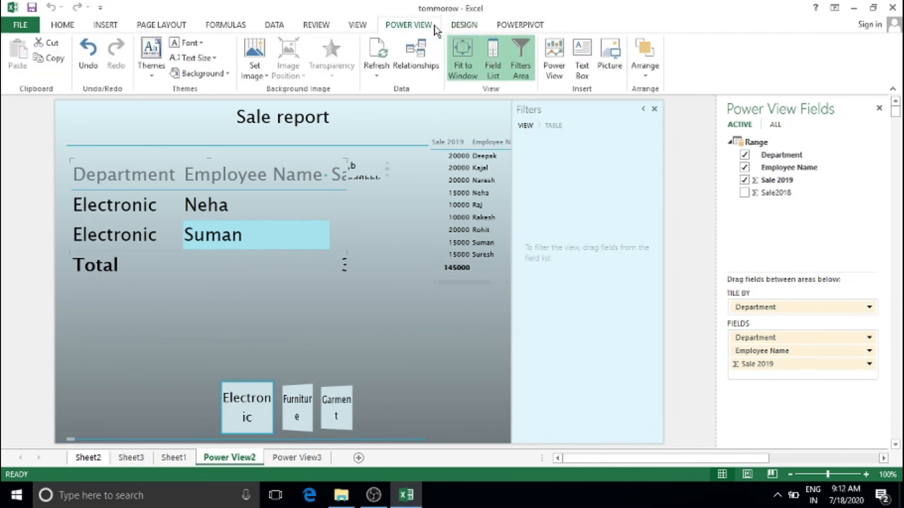
click(465, 26)
click(519, 25)
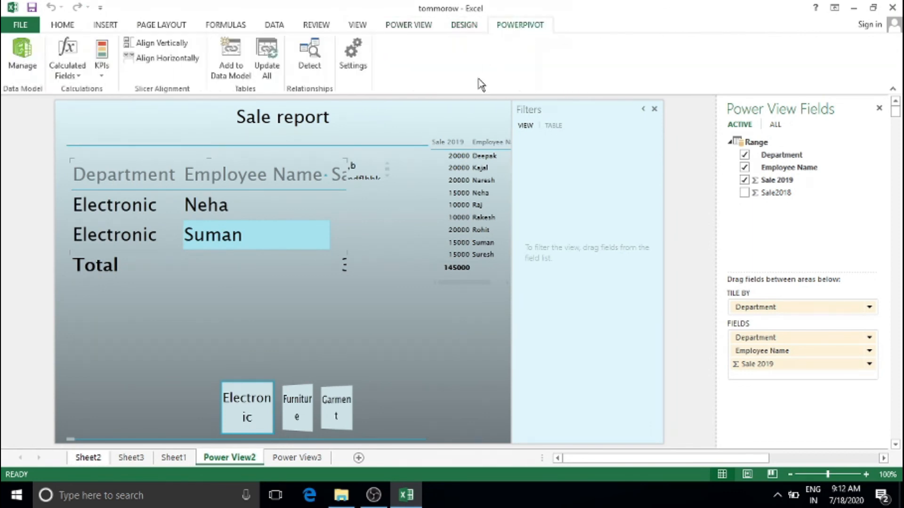
click(318, 178)
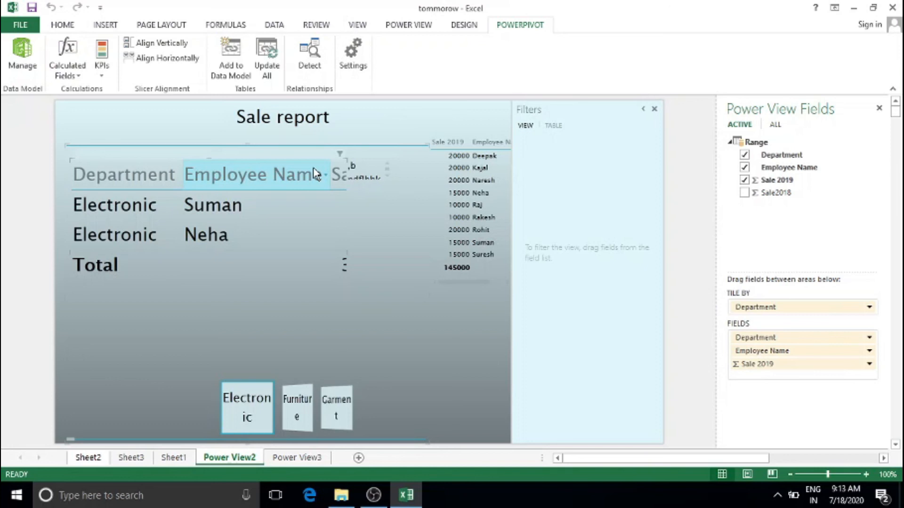
Look through the Power View, table Design and PowerPivot ribbon options
click(420, 26)
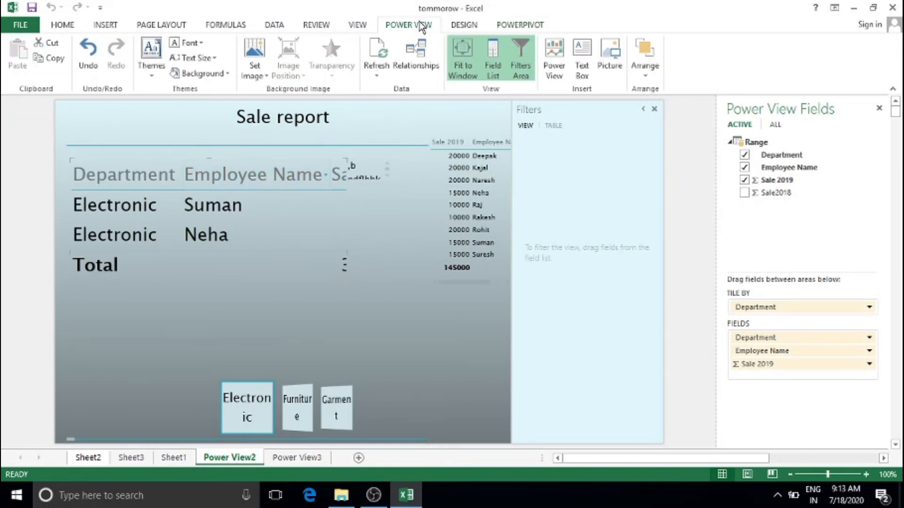
click(480, 26)
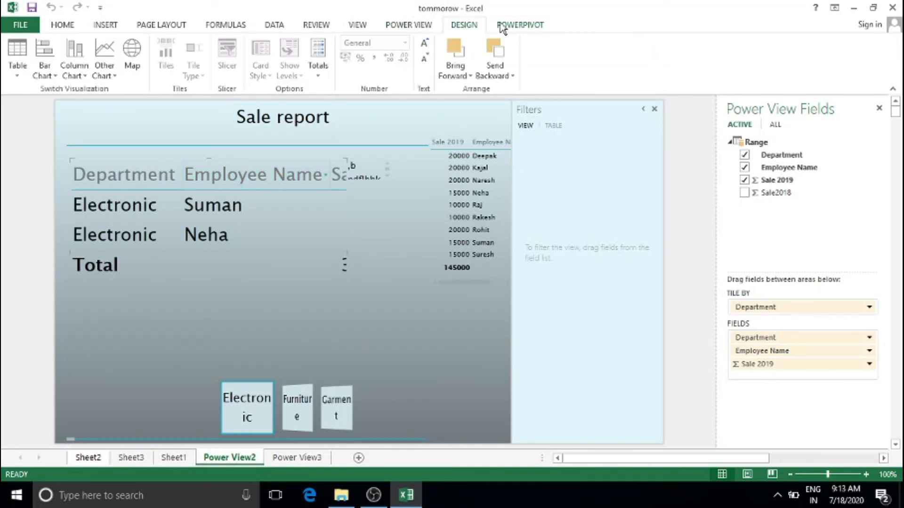
click(508, 26)
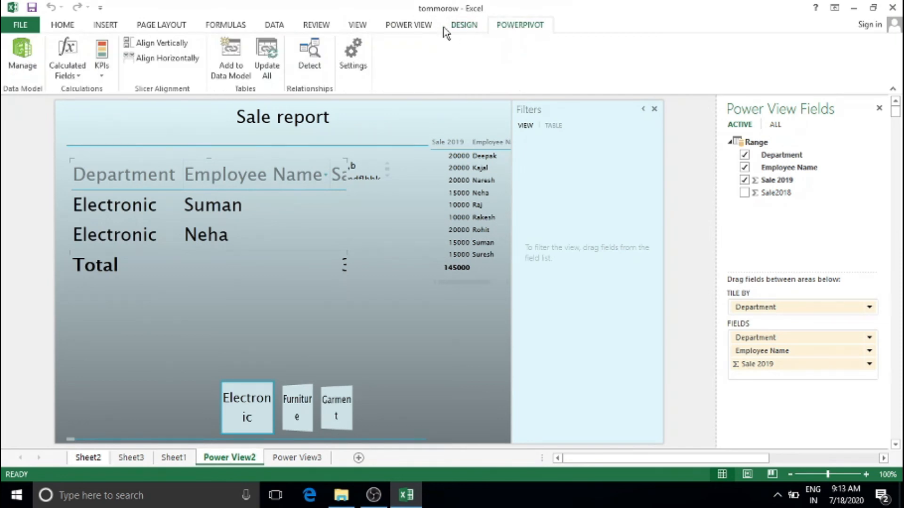
click(447, 27)
click(430, 26)
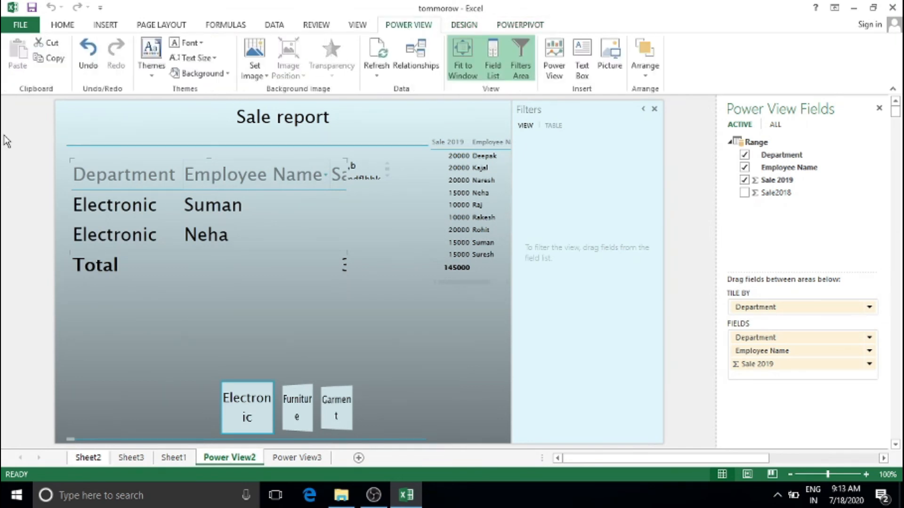
Delete the Power View2 and Power View3 sheets, leaving Sheet1's sales data showing
right_click(234, 459)
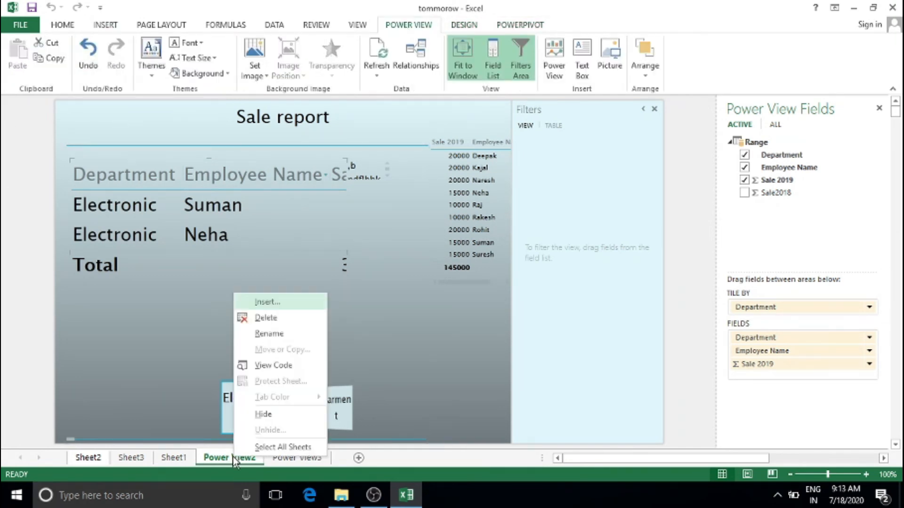
click(284, 317)
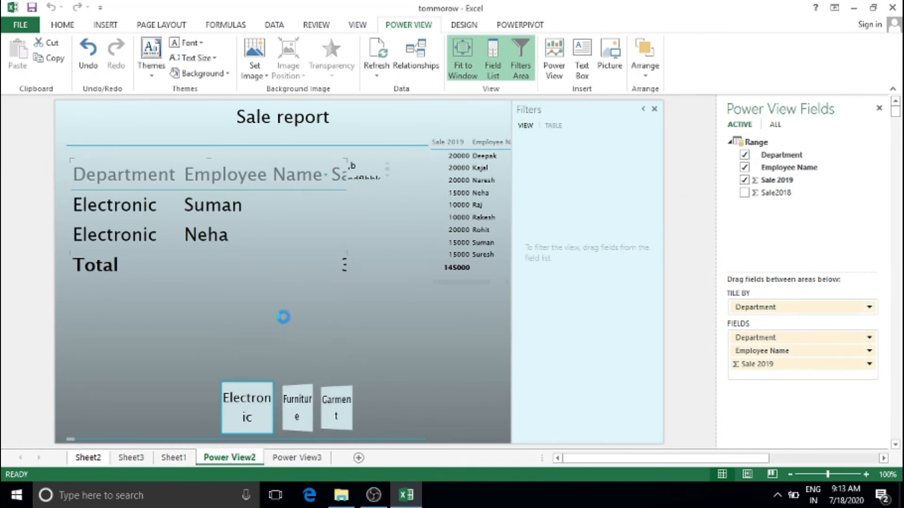
click(424, 282)
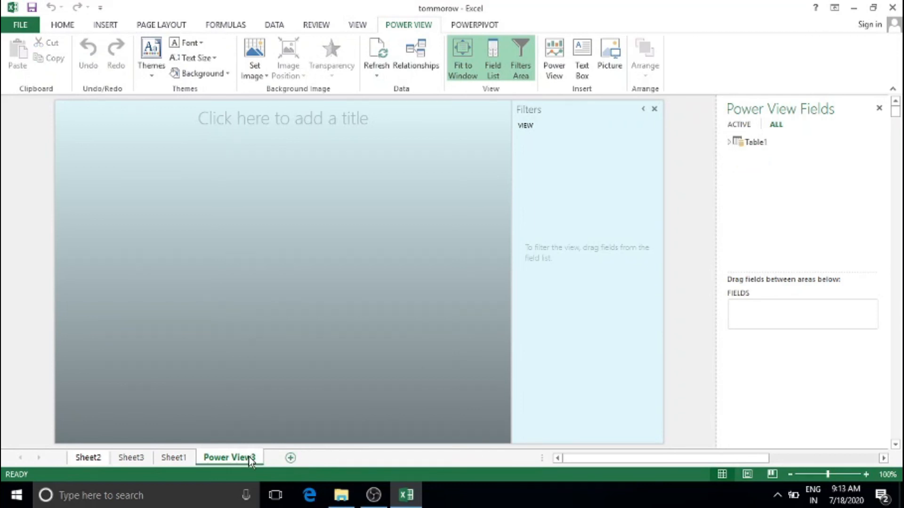
right_click(240, 458)
click(298, 317)
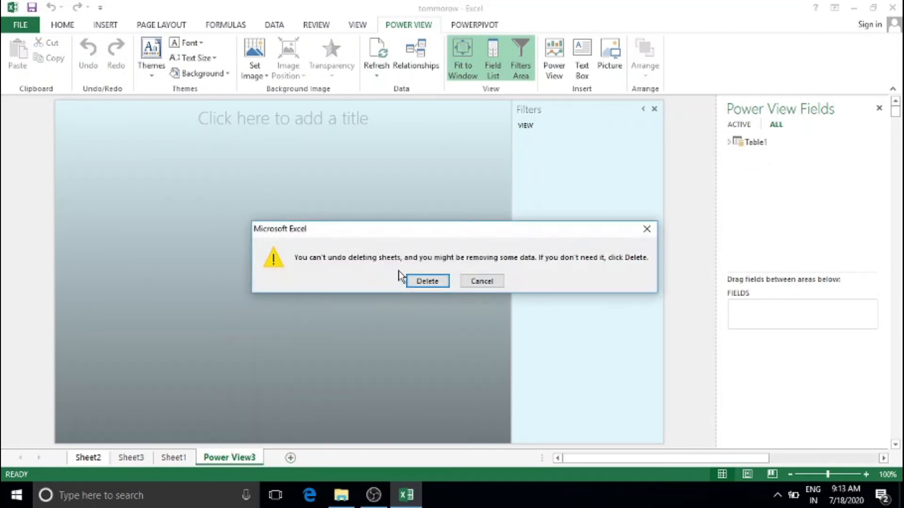
click(427, 281)
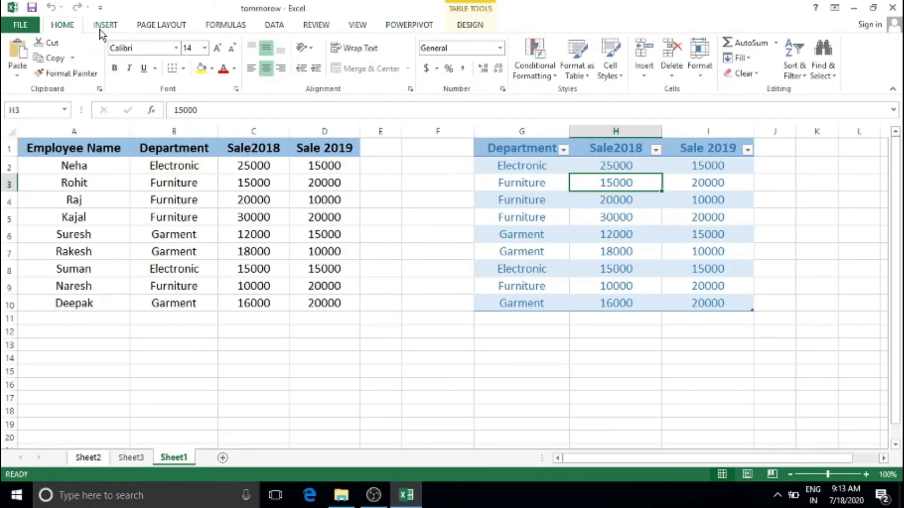
click(107, 26)
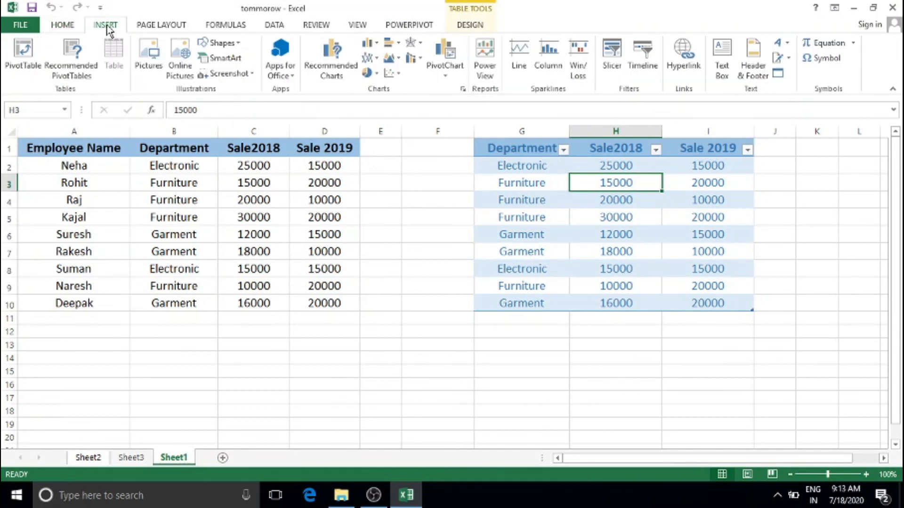